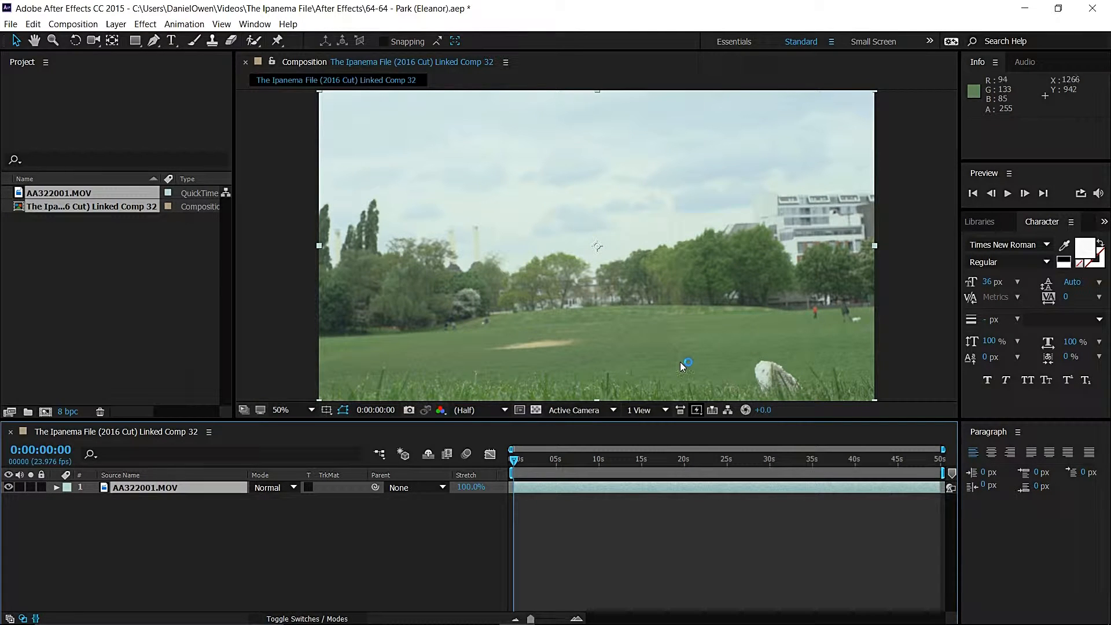
Step: Move the playhead to 0:00:12:21 and duplicate the AA322001.MOV layer
{"action": "left_click", "coordinate": [623, 464]}
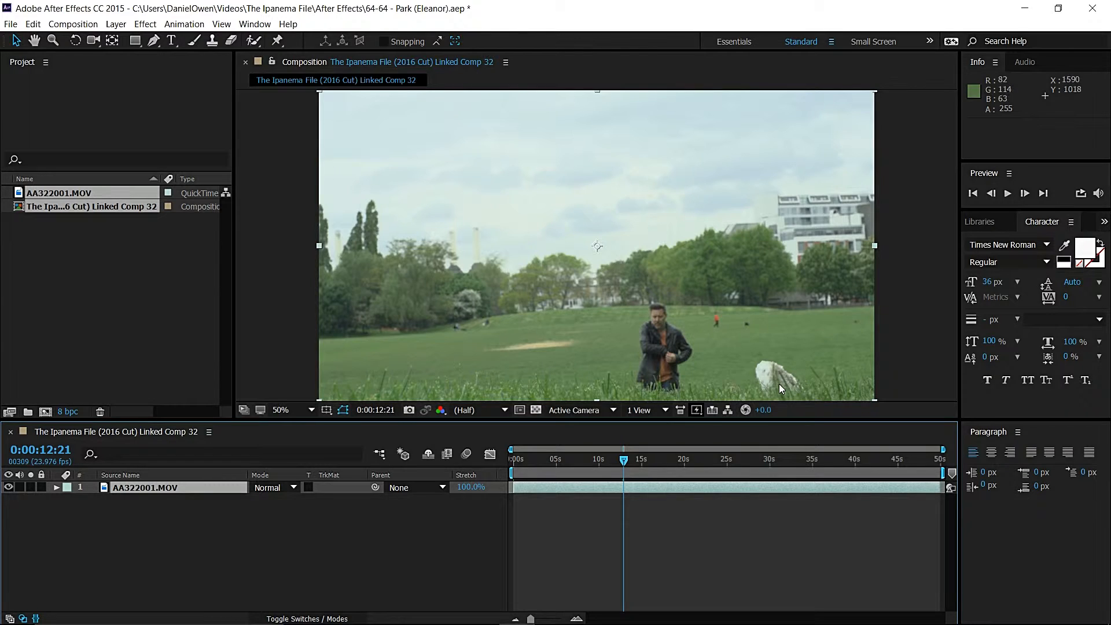
{"action": "scroll", "coordinate": [779, 384], "scroll_direction": "up", "scroll_amount": 2}
{"action": "middle_click", "coordinate": [842, 363]}
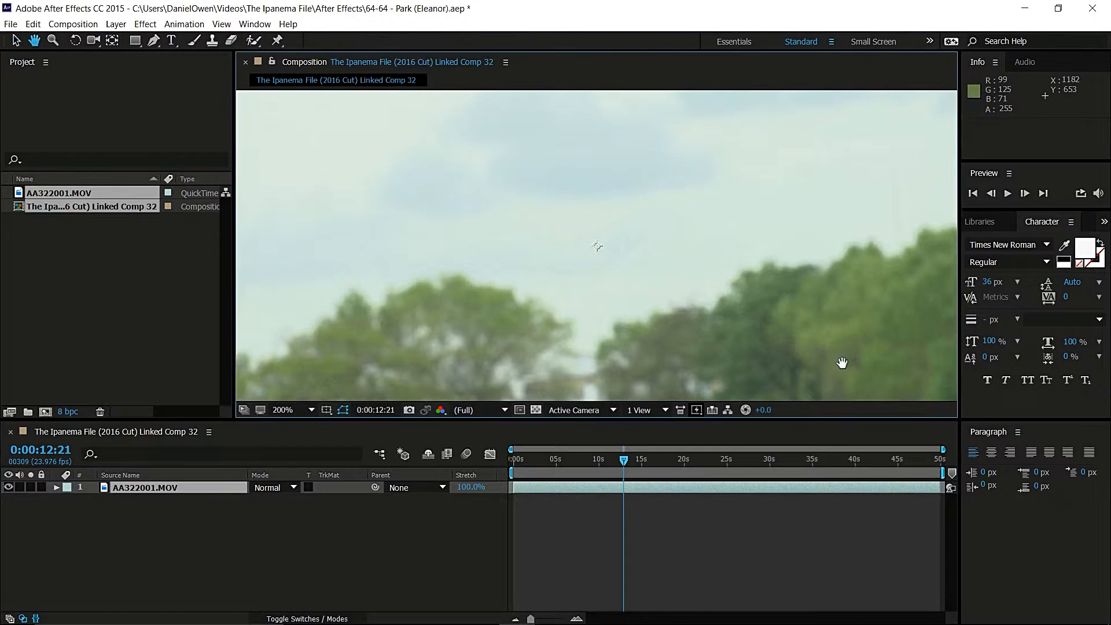
{"action": "left_click_drag", "start_coordinate": [842, 363], "coordinate": [628, 154]}
{"action": "left_click_drag", "start_coordinate": [799, 331], "coordinate": [606, 264]}
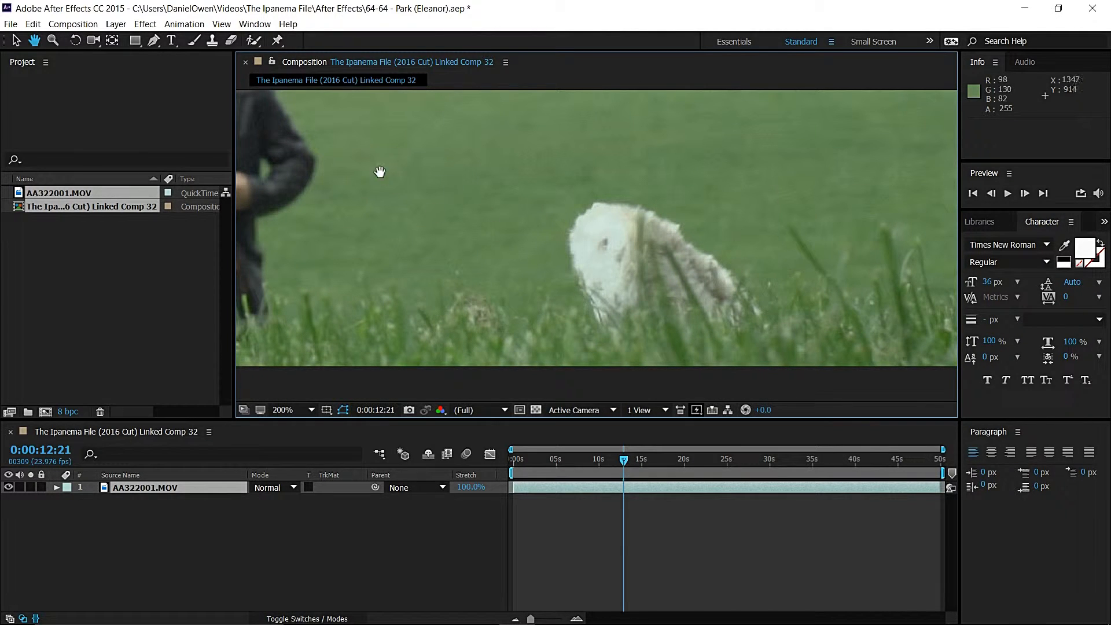
{"action": "scroll", "coordinate": [599, 246], "scroll_direction": "down", "scroll_amount": 2}
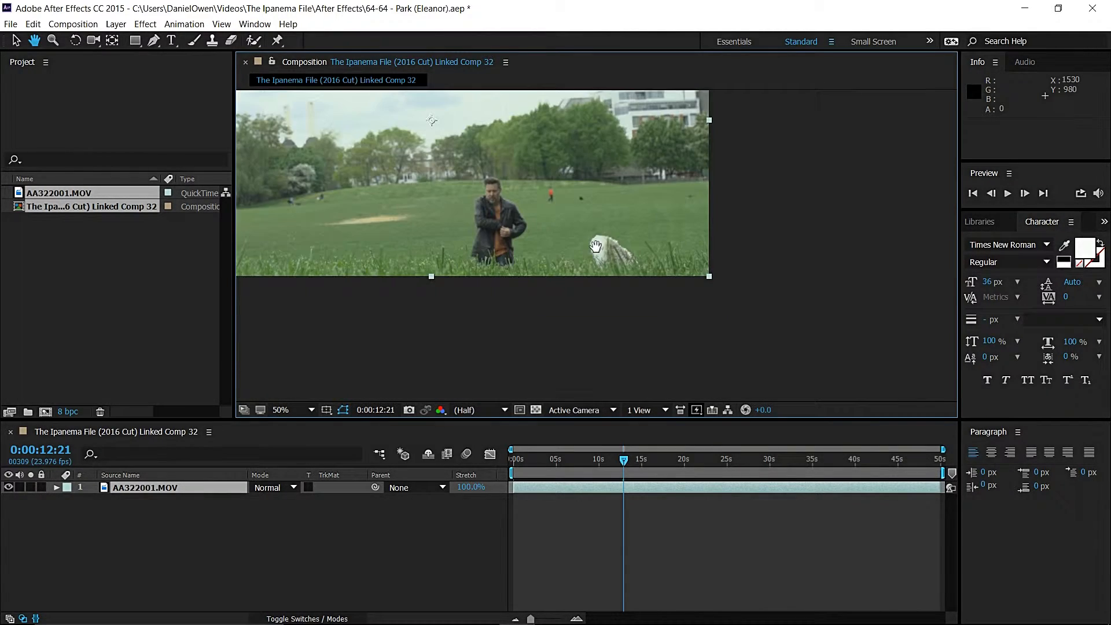
{"action": "scroll", "coordinate": [603, 248], "scroll_direction": "up", "scroll_amount": 2}
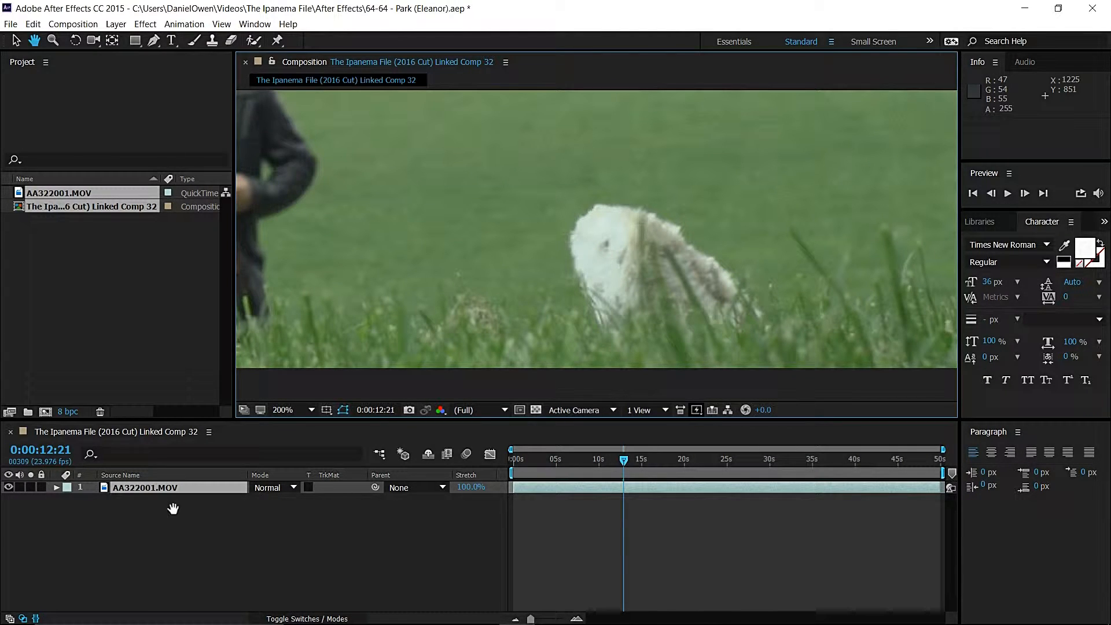
{"action": "key", "text": "v"}
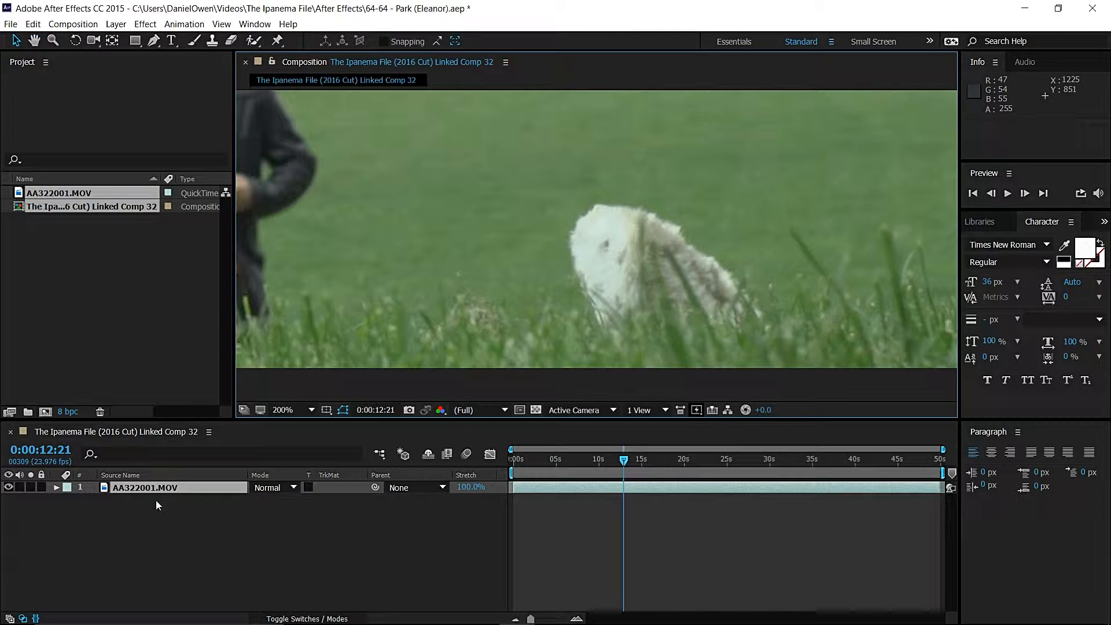
{"action": "left_click", "coordinate": [152, 490]}
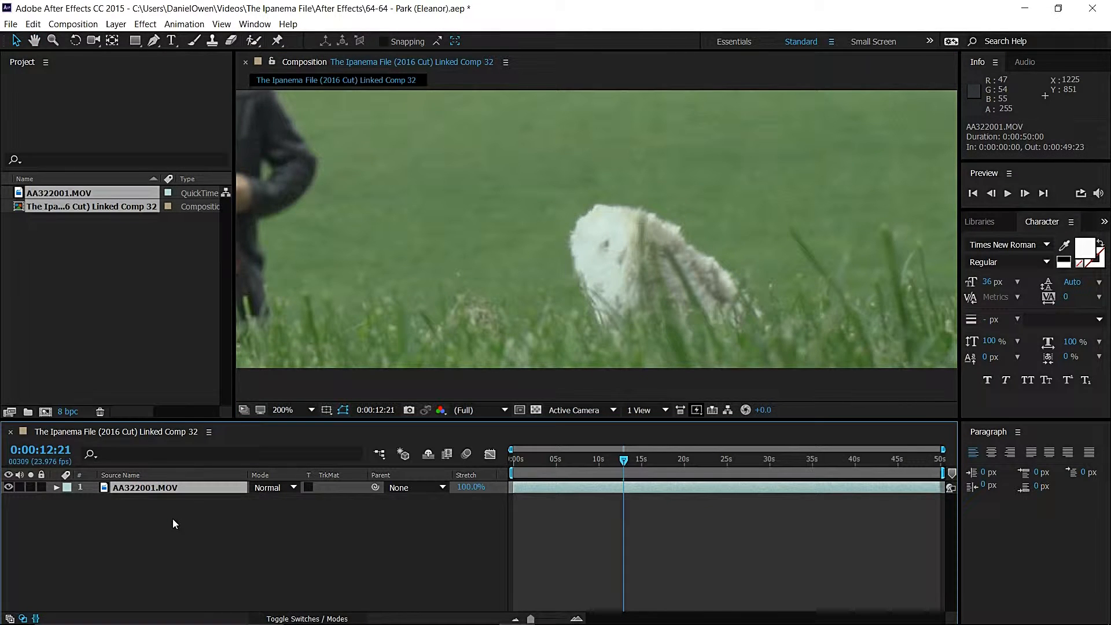
{"action": "key", "text": "ctrl+d"}
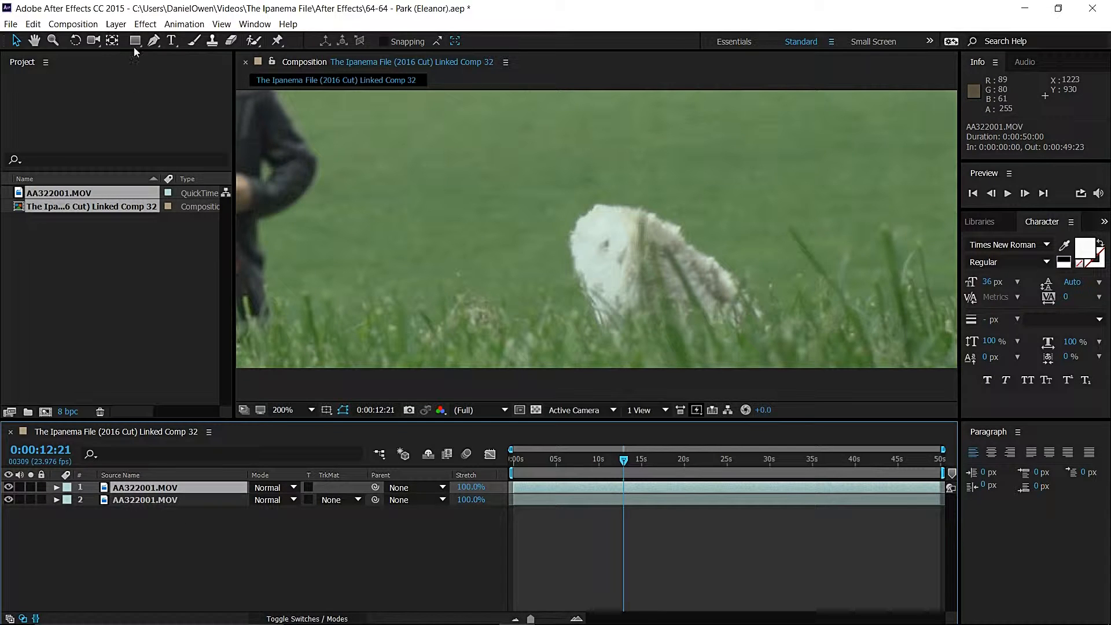
Step: Draw a closed 14-point Pen mask loosely around the white object in the grass on the upper AA322001.MOV layer
{"action": "left_click", "coordinate": [153, 41]}
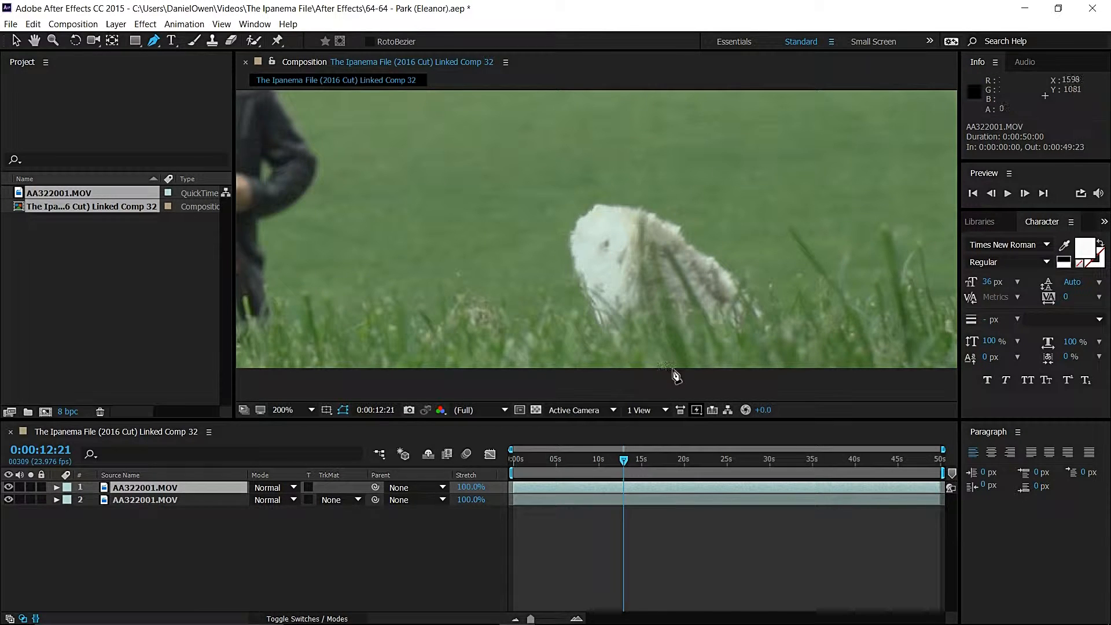
{"action": "left_click", "coordinate": [714, 366]}
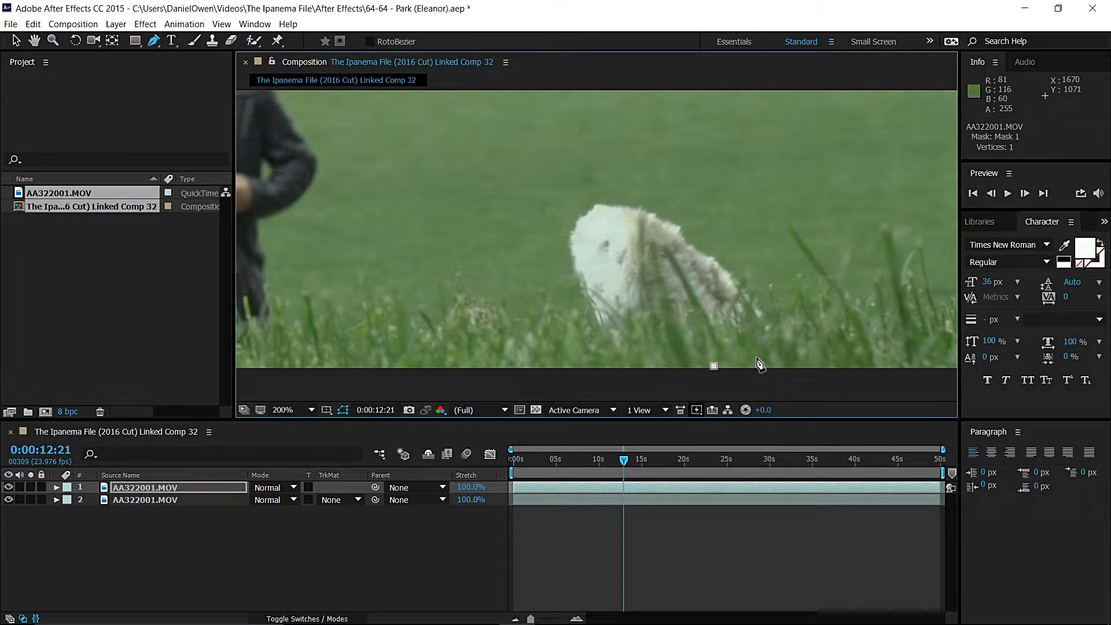
{"action": "left_click", "coordinate": [764, 356]}
{"action": "left_click", "coordinate": [796, 338]}
{"action": "left_click", "coordinate": [787, 297]}
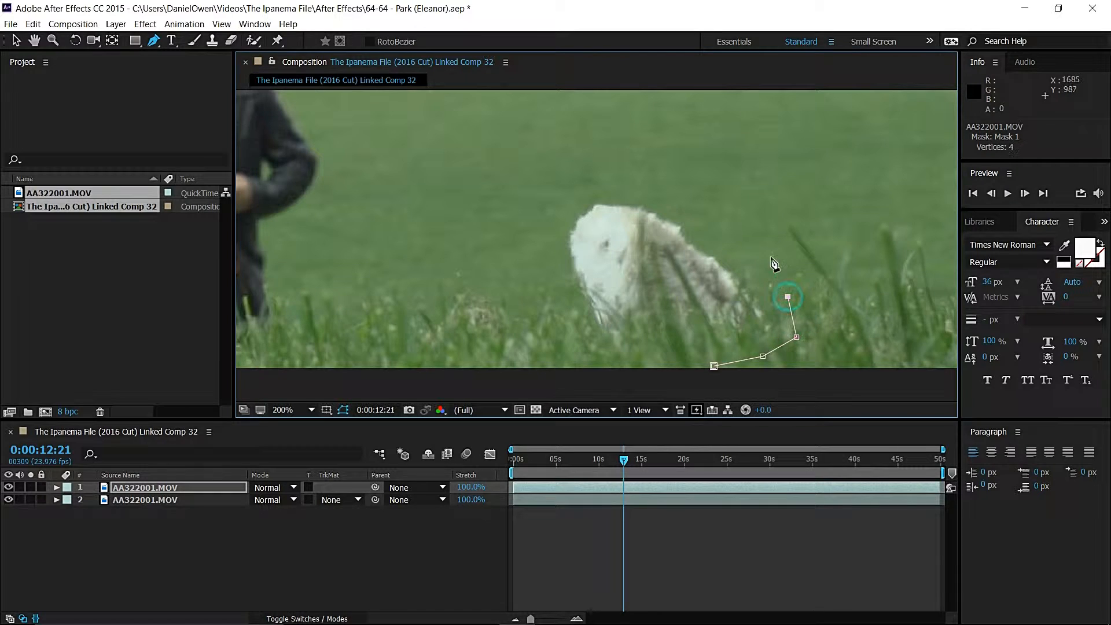
{"action": "left_click", "coordinate": [759, 259]}
{"action": "left_click", "coordinate": [727, 231]}
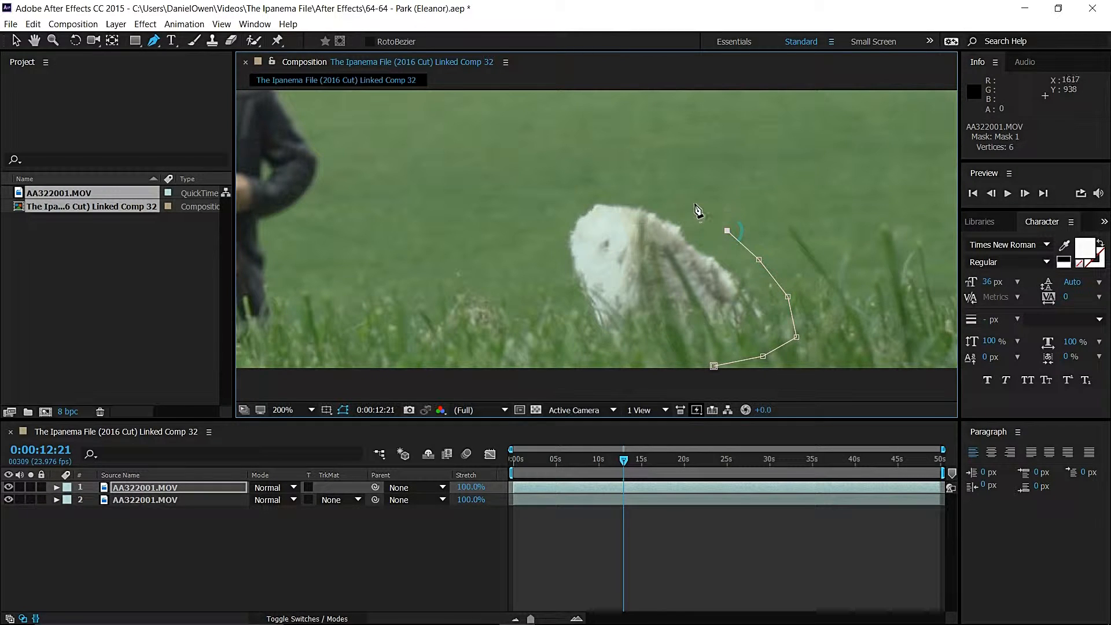
{"action": "left_click", "coordinate": [694, 204]}
{"action": "left_click", "coordinate": [637, 186]}
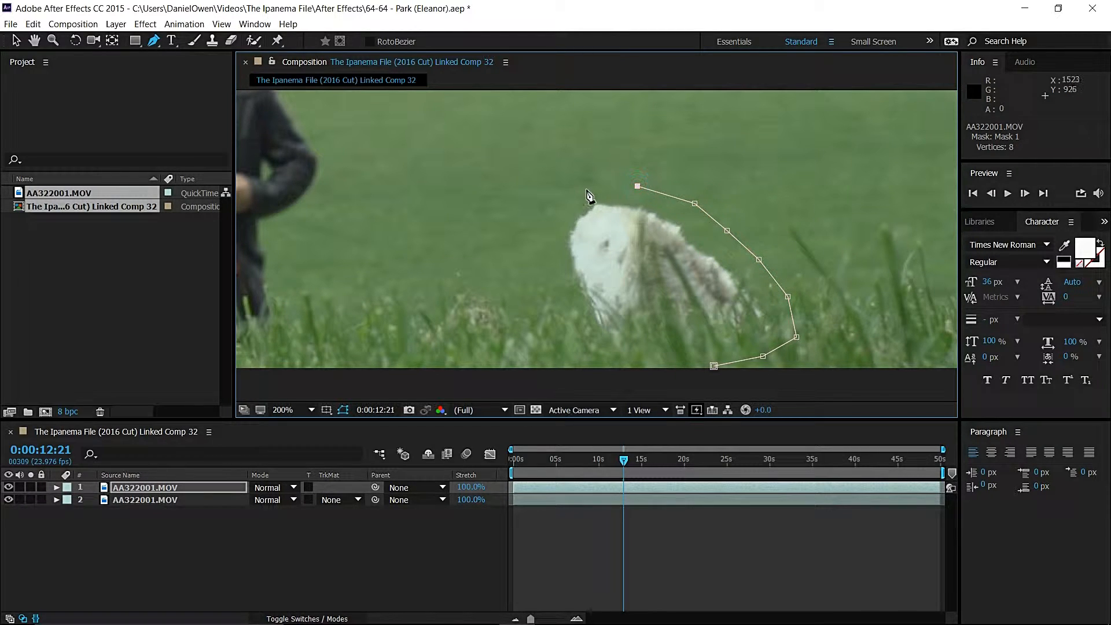
{"action": "left_click", "coordinate": [578, 188]}
{"action": "left_click", "coordinate": [556, 210]}
{"action": "left_click", "coordinate": [550, 262]}
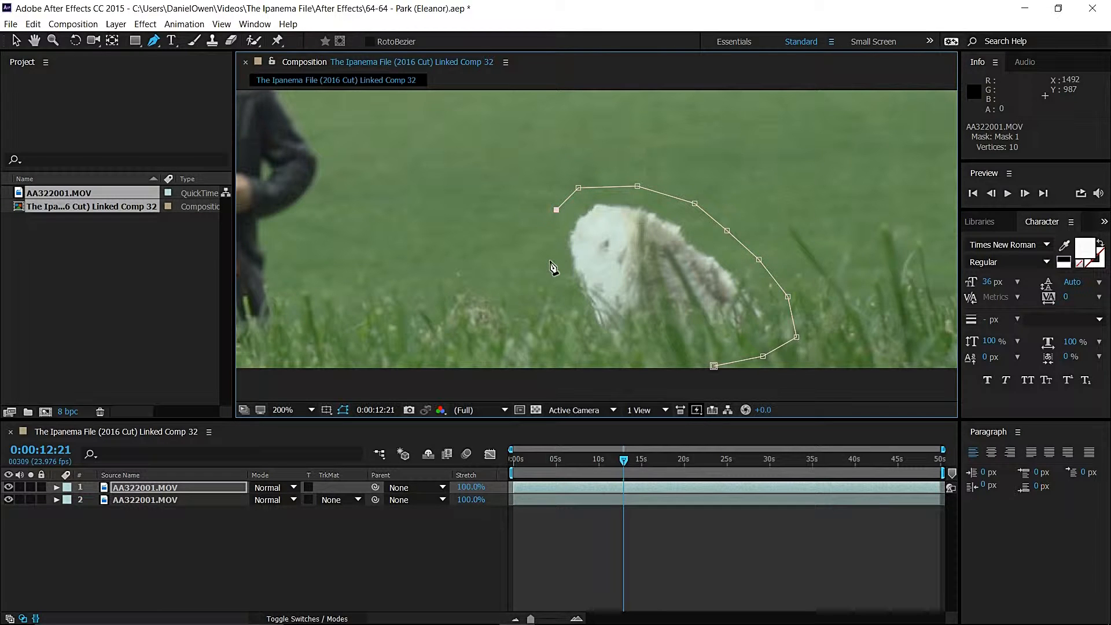
{"action": "left_click_drag", "start_coordinate": [559, 323], "coordinate": [572, 328]}
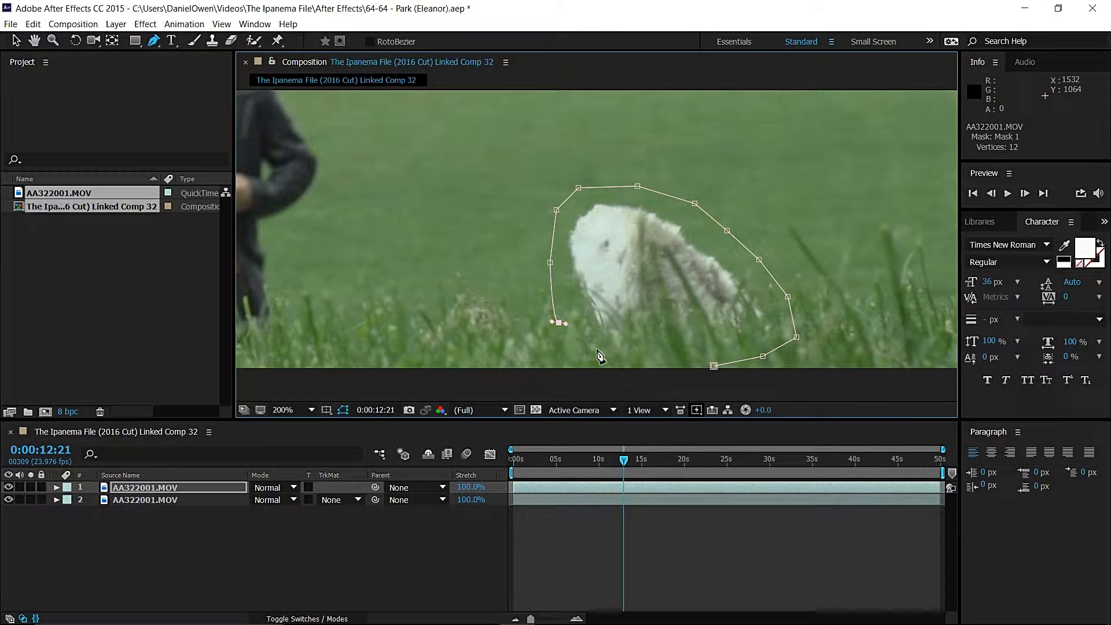
{"action": "key", "text": "ctrl+z"}
{"action": "left_click", "coordinate": [570, 331]}
{"action": "left_click", "coordinate": [600, 361]}
{"action": "left_click", "coordinate": [654, 366]}
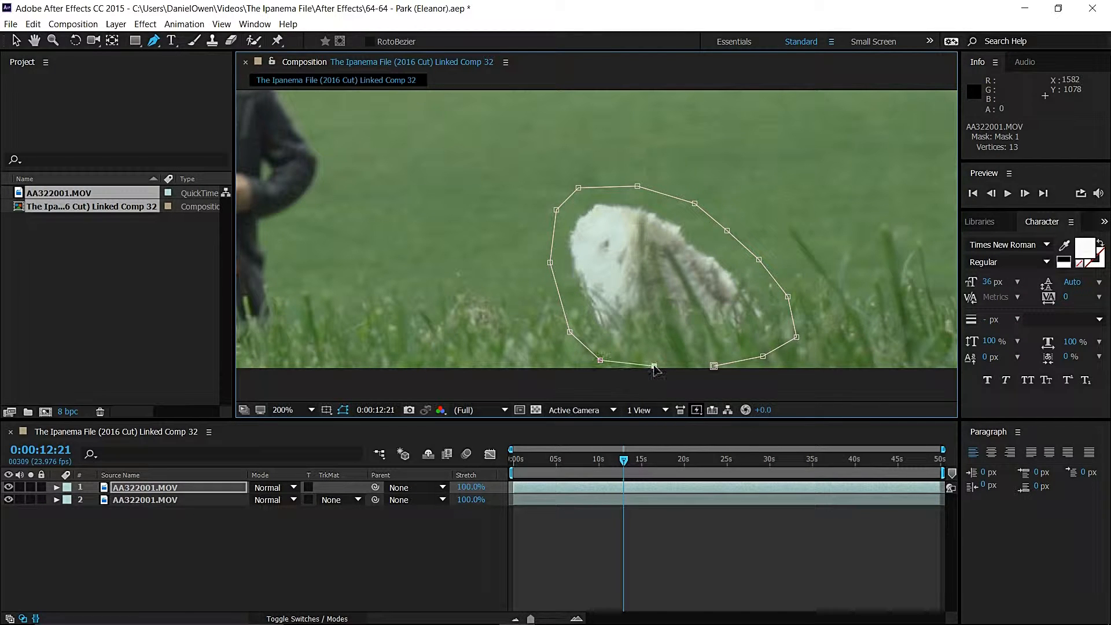
{"action": "left_click", "coordinate": [715, 373]}
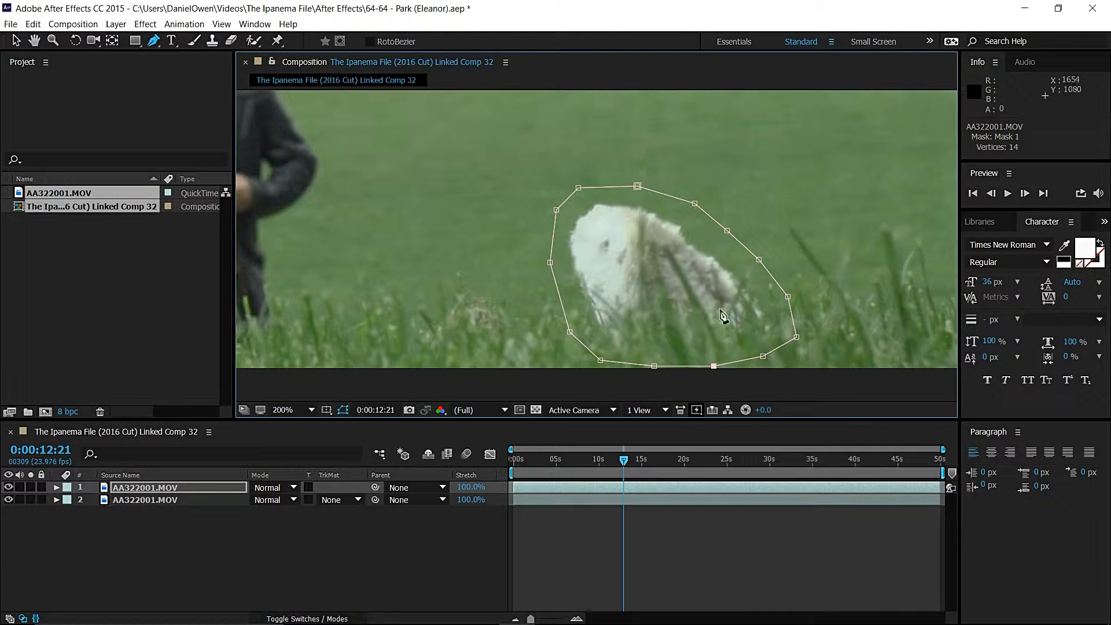
Step: Reveal Mask 1 on the upper layer and move the whole mask sideways onto the clean grass right of the white object
{"action": "left_click", "coordinate": [151, 492]}
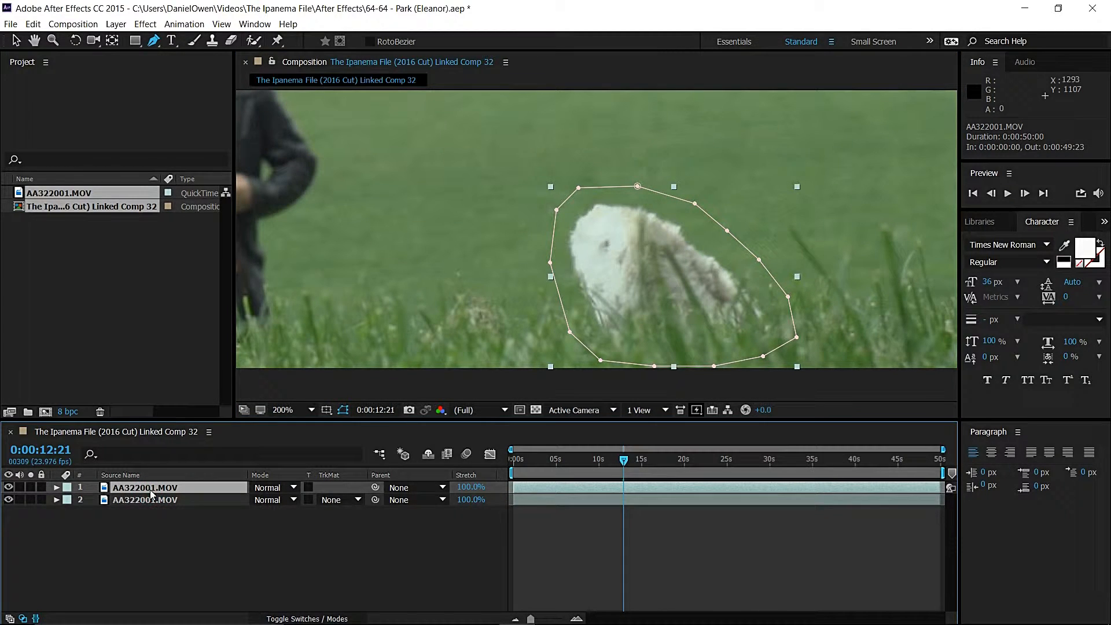
{"action": "key", "text": "m"}
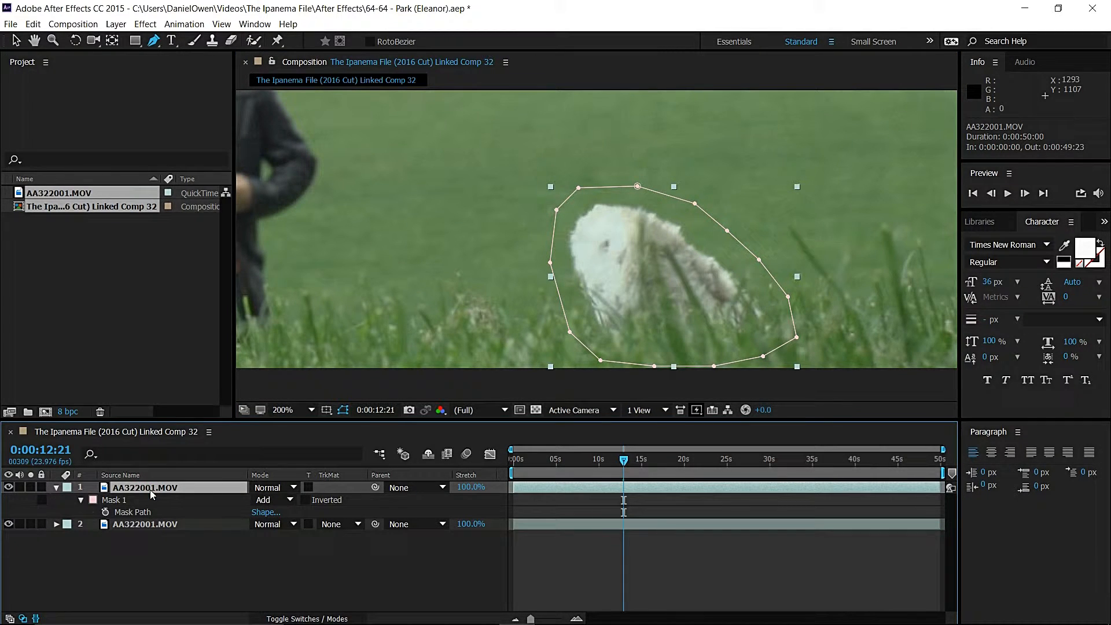
{"action": "left_click", "coordinate": [121, 501]}
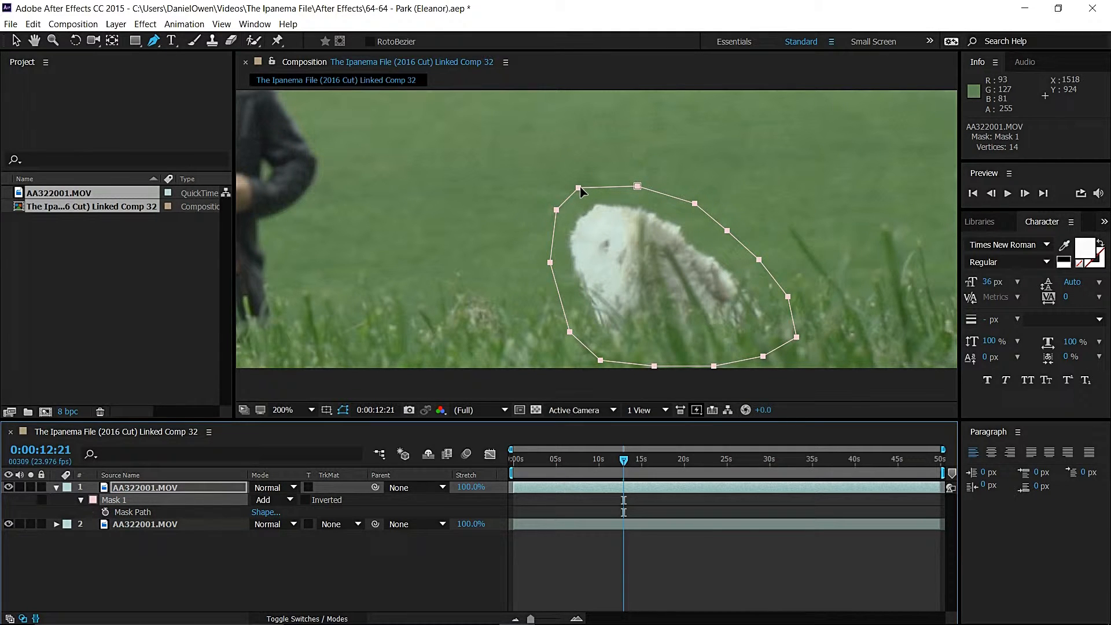
{"action": "left_click_drag", "start_coordinate": [579, 189], "coordinate": [798, 188]}
{"action": "key", "text": "comma"}
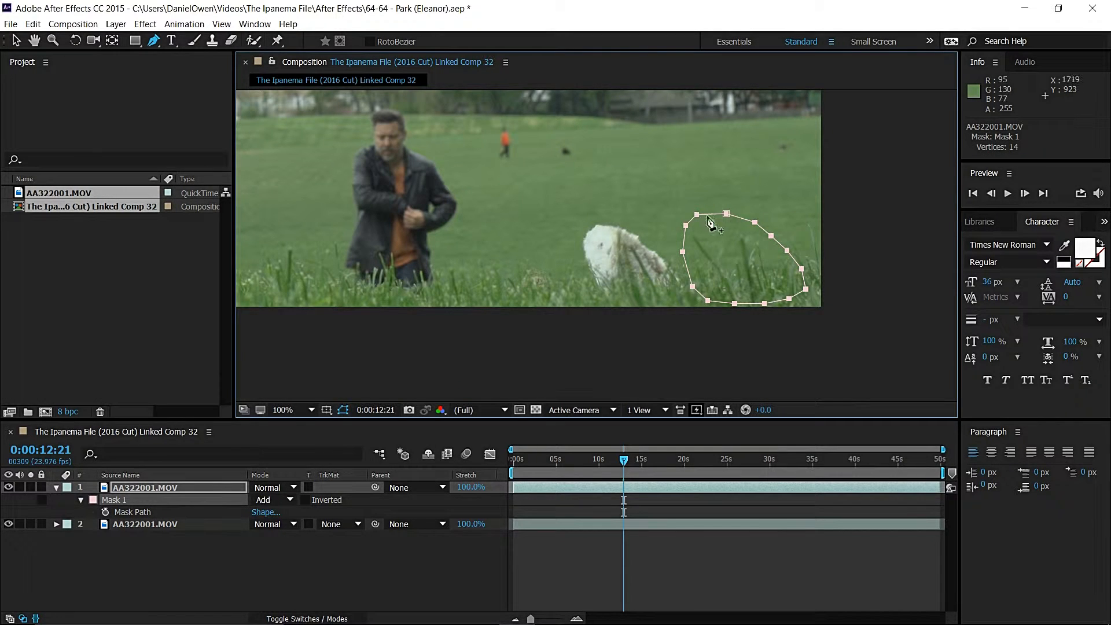
{"action": "left_click_drag", "start_coordinate": [697, 216], "coordinate": [708, 216]}
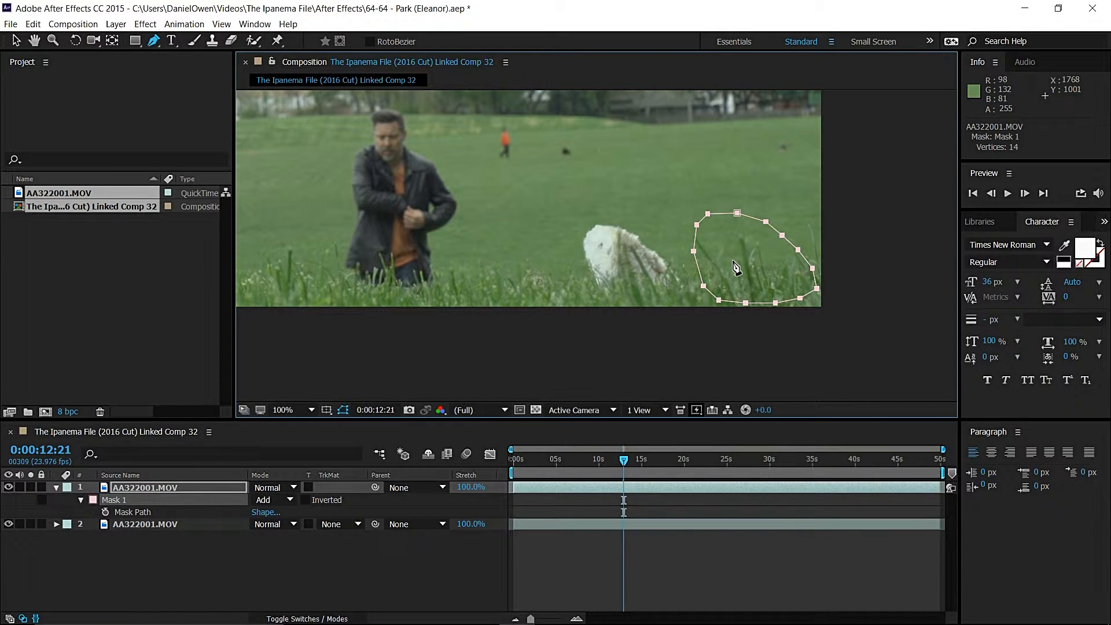
Step: Shift the masked layer 214 px left, to position 746, 540, so its grass patch covers the white object
{"action": "key", "text": "v"}
{"action": "left_click", "coordinate": [763, 278]}
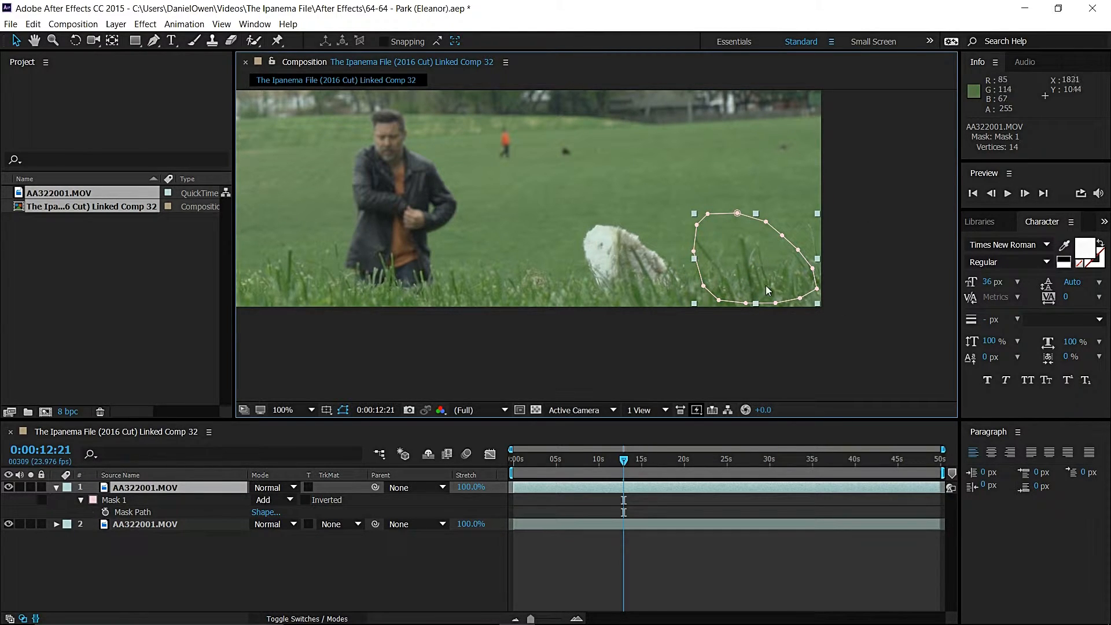
{"action": "left_click_drag", "start_coordinate": [761, 284], "coordinate": [637, 288]}
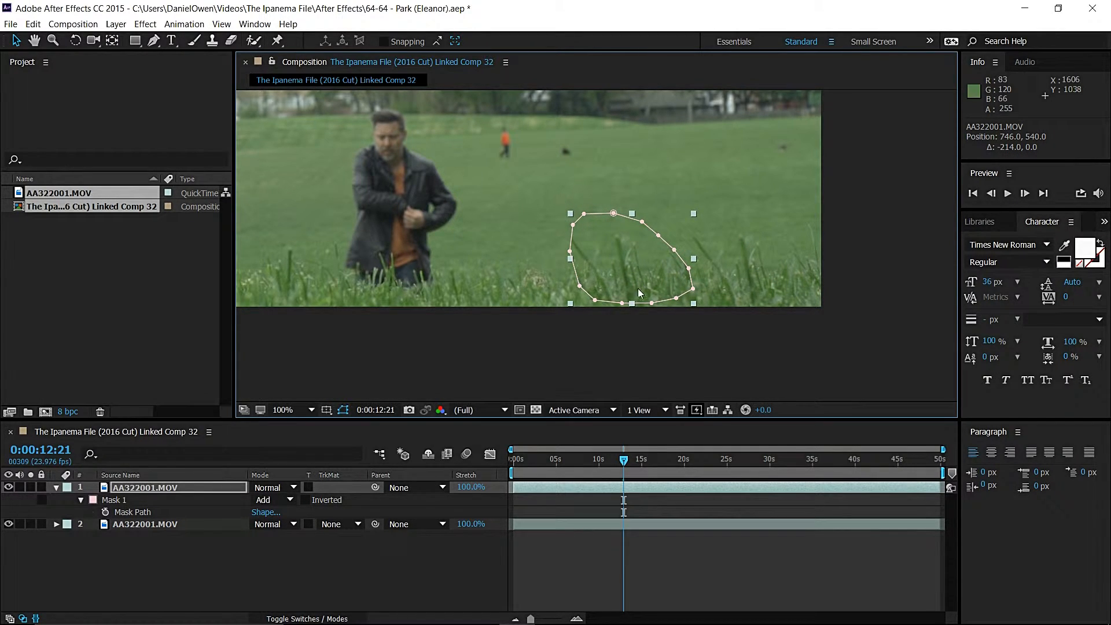
Step: Set the Mask Feather of Mask 1 to 6 pixels to soften the edge of the grass patch
{"action": "left_click", "coordinate": [126, 502]}
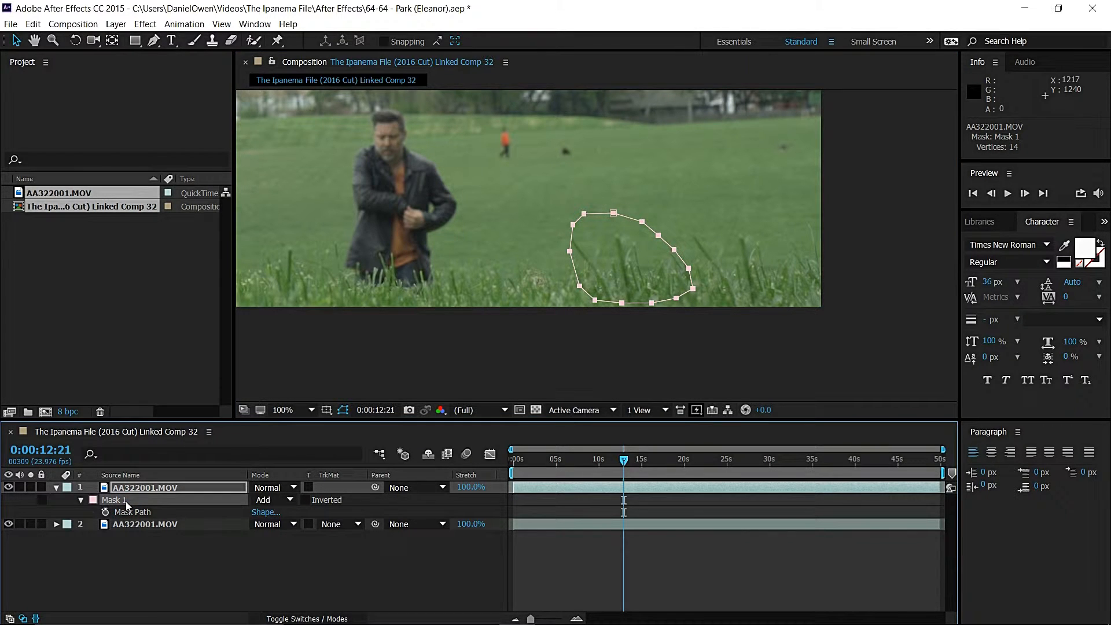
{"action": "key", "text": "f"}
{"action": "left_click_drag", "start_coordinate": [270, 515], "coordinate": [229, 551]}
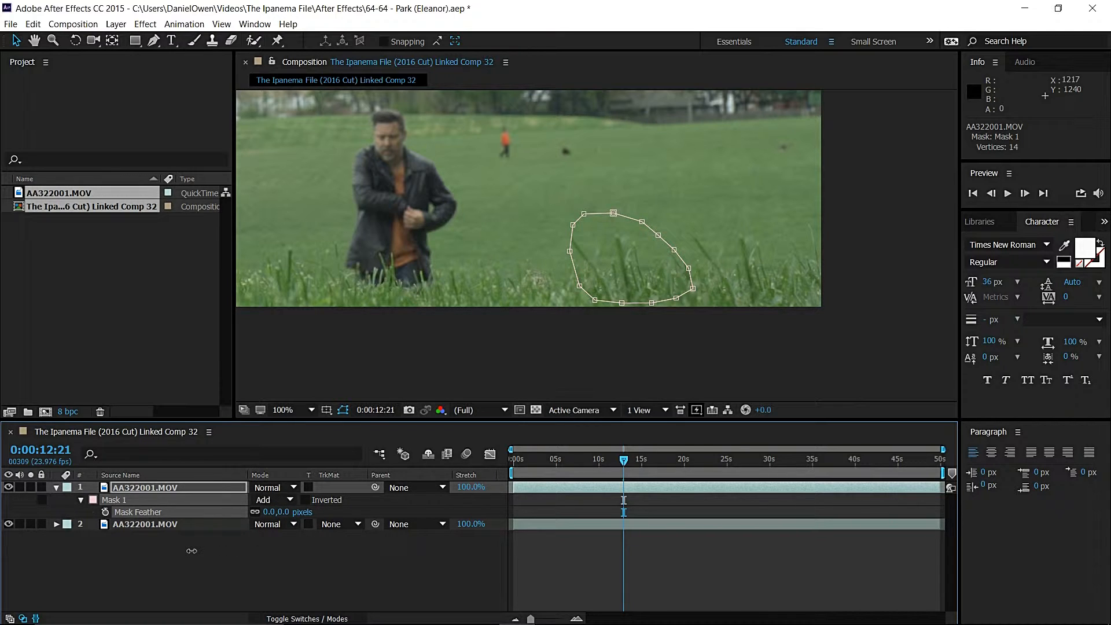
{"action": "scroll", "coordinate": [596, 244], "scroll_direction": "up", "scroll_amount": 1}
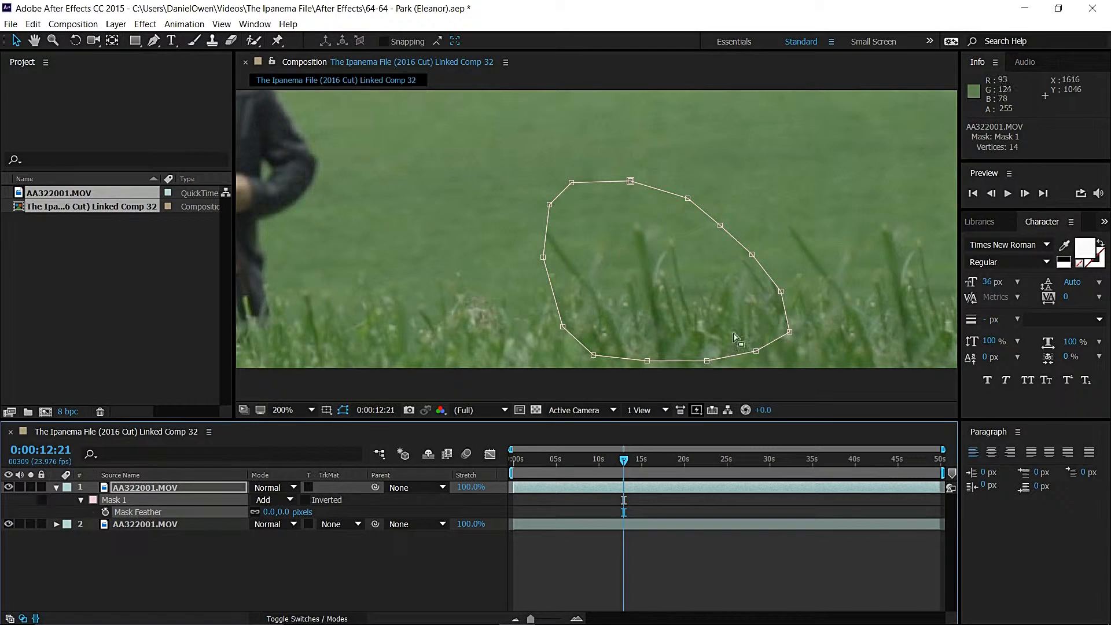
{"action": "left_click", "coordinate": [434, 597]}
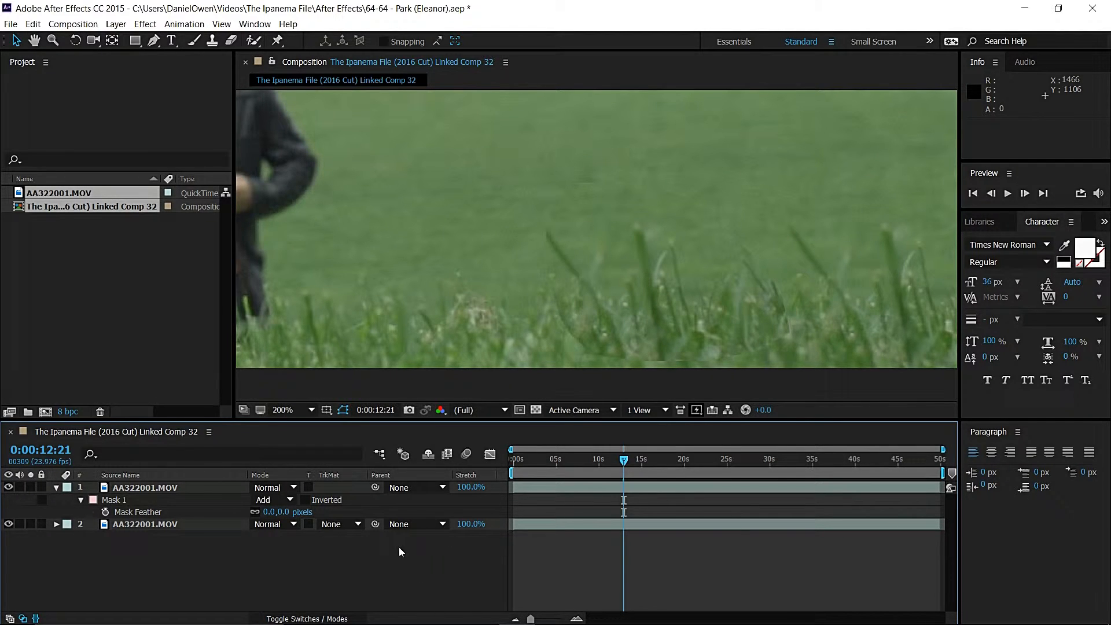
{"action": "mouse_move", "coordinate": [269, 517]}
{"action": "left_mouse_down"}
{"action": "mouse_move", "coordinate": [298, 522]}
{"action": "mouse_move", "coordinate": [278, 518]}
{"action": "left_mouse_up"}
{"action": "left_click", "coordinate": [350, 561]}
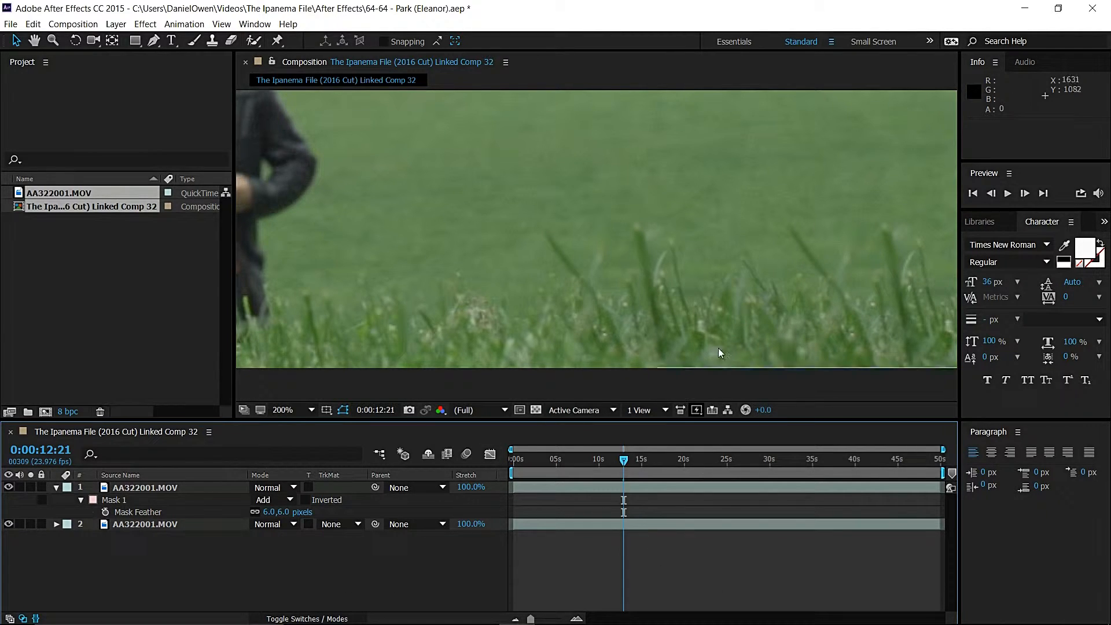
Step: Fit the whole frame in the viewer and scrub to 0:00:32:23 to check the patch against the man's movement
{"action": "scroll", "coordinate": [622, 273], "scroll_direction": "down", "scroll_amount": 2}
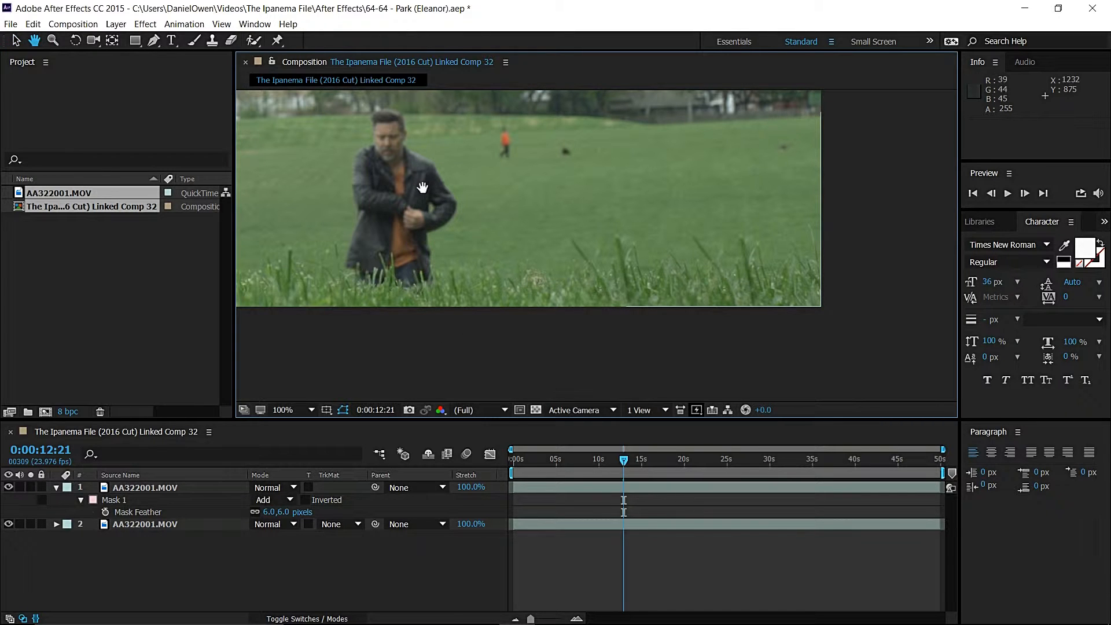
{"action": "left_click_drag", "start_coordinate": [411, 177], "coordinate": [544, 251]}
{"action": "scroll", "coordinate": [543, 250], "scroll_direction": "down", "scroll_amount": 1}
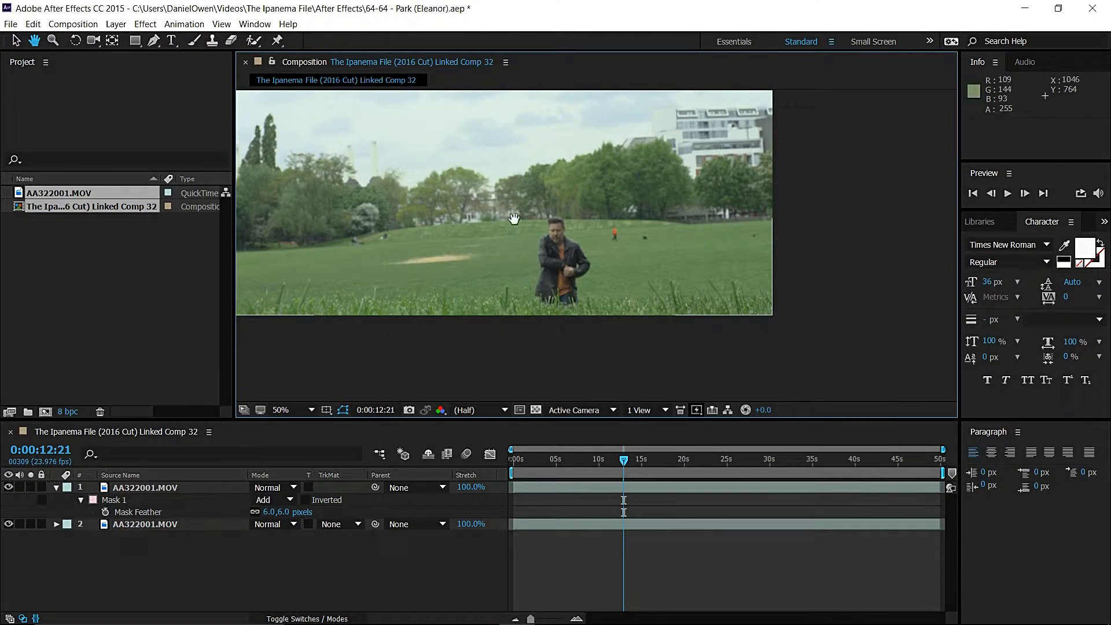
{"action": "left_click_drag", "start_coordinate": [488, 204], "coordinate": [597, 279]}
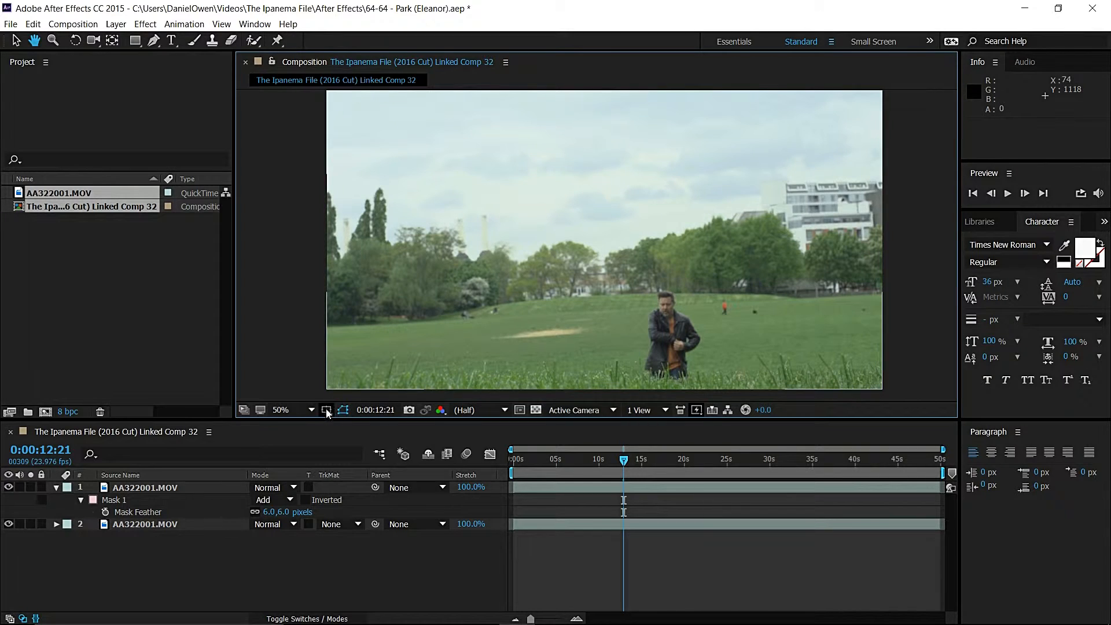
{"action": "left_click", "coordinate": [311, 410]}
{"action": "left_click", "coordinate": [328, 198]}
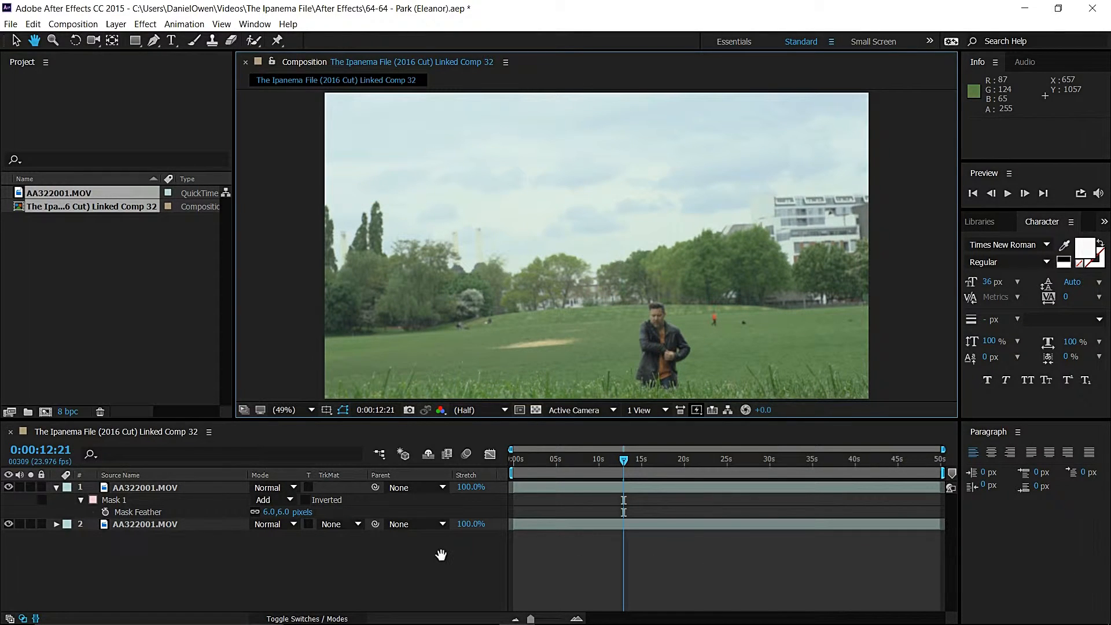
{"action": "key", "text": "v"}
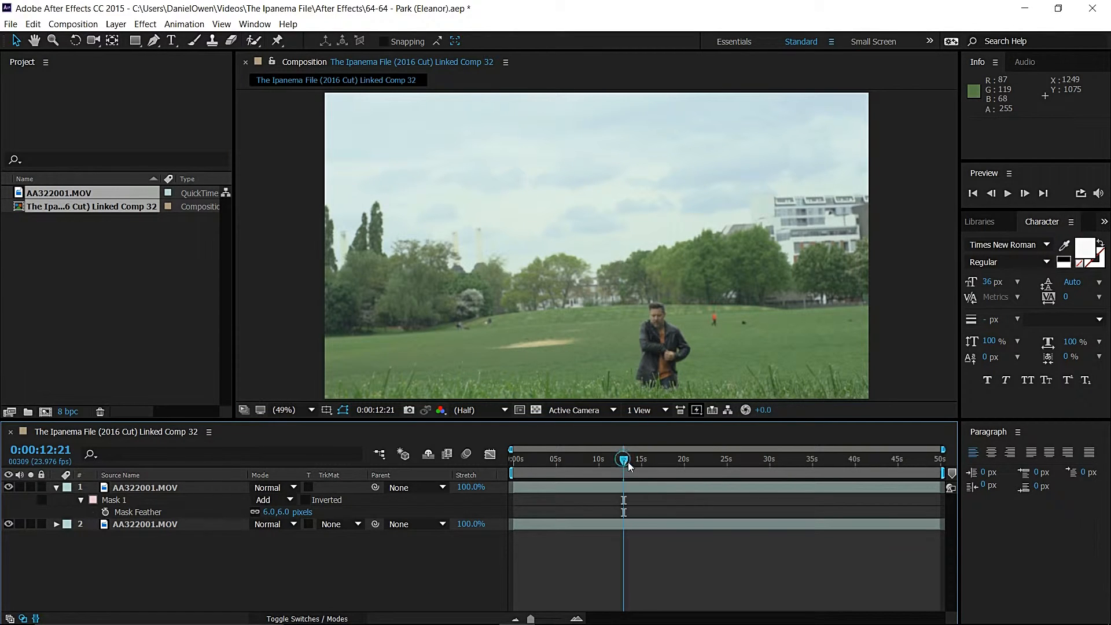
{"action": "left_click_drag", "start_coordinate": [625, 462], "coordinate": [796, 460]}
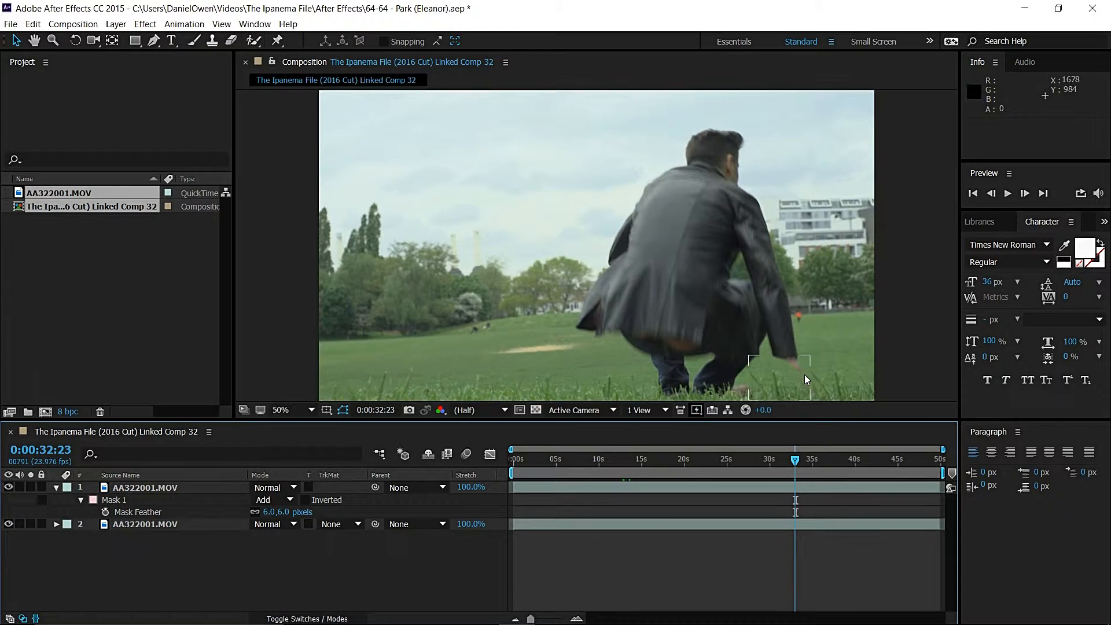
Step: Examine the grass patch around the man's hand and trousers up close by toggling the upper layer's visibility
{"action": "scroll", "coordinate": [804, 374], "scroll_direction": "down", "scroll_amount": 2}
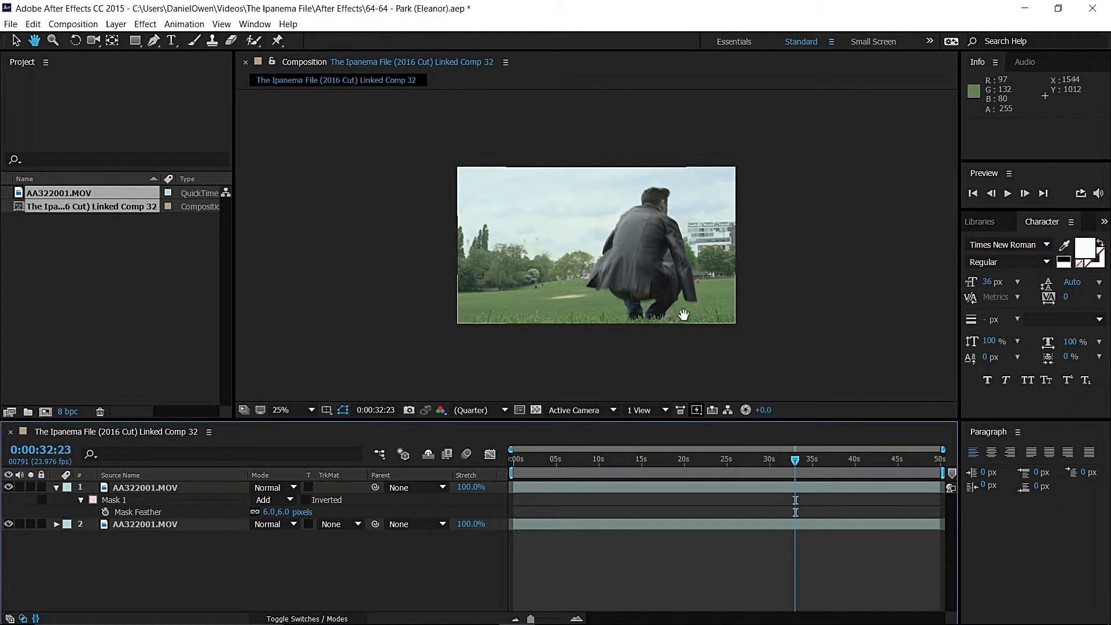
{"action": "scroll", "coordinate": [689, 324], "scroll_direction": "up", "scroll_amount": 6}
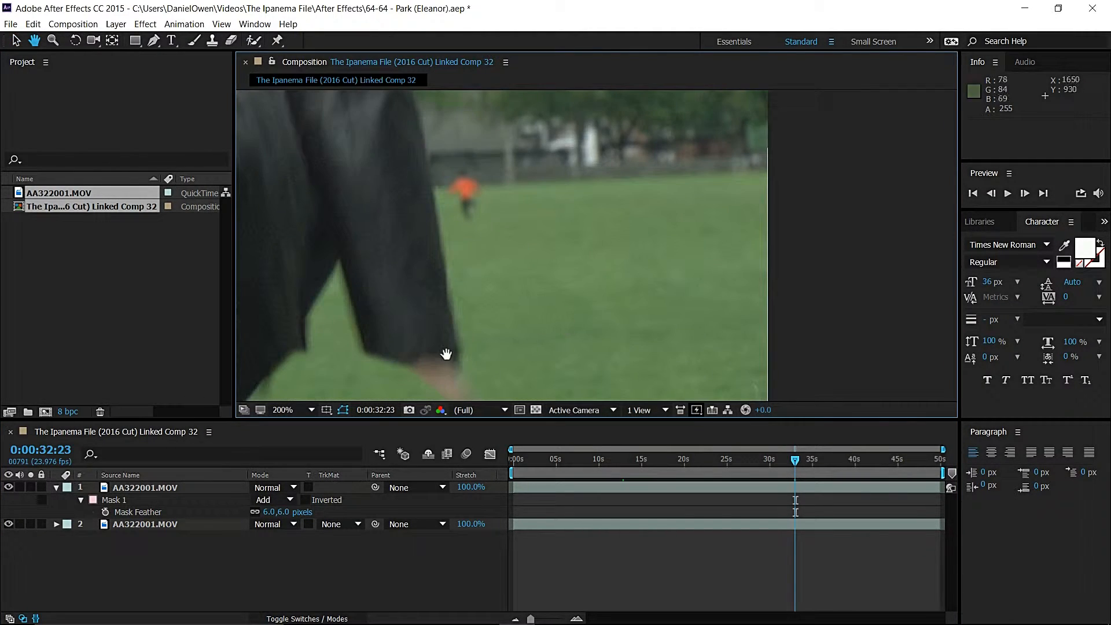
{"action": "left_click_drag", "start_coordinate": [446, 355], "coordinate": [662, 167]}
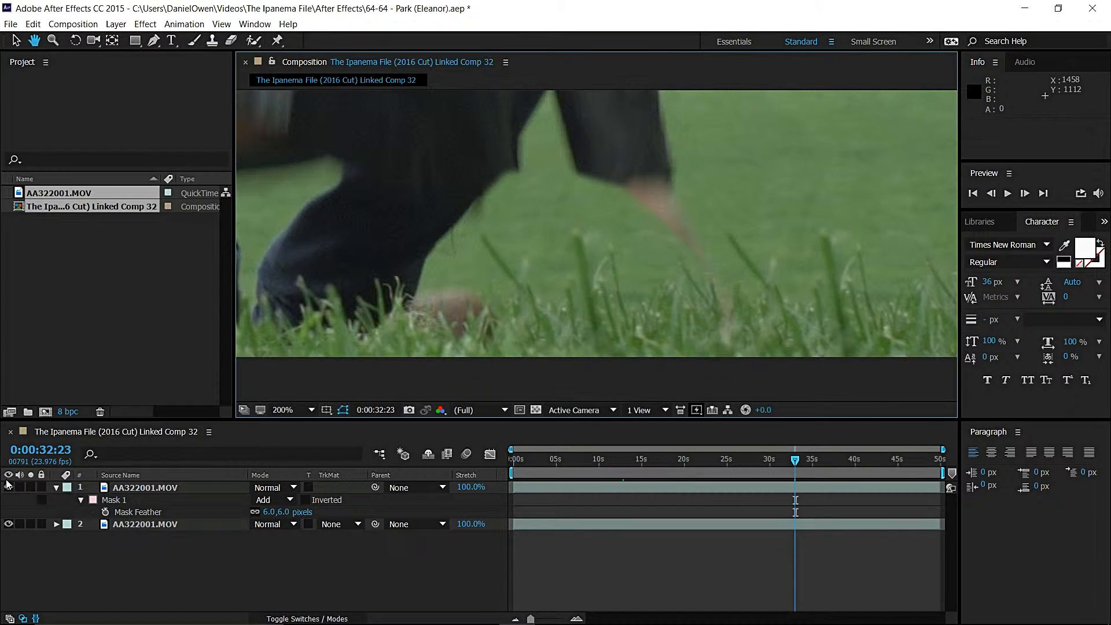
{"action": "left_click", "coordinate": [7, 487]}
{"action": "key", "text": "v"}
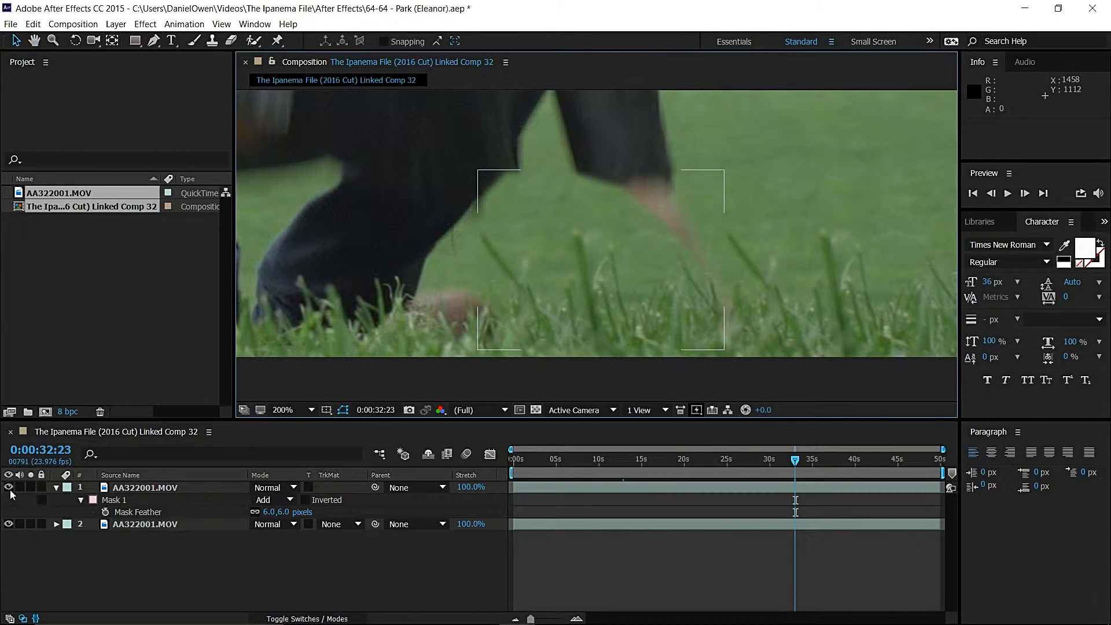
{"action": "left_click", "coordinate": [9, 487]}
{"action": "left_click", "coordinate": [9, 487]}
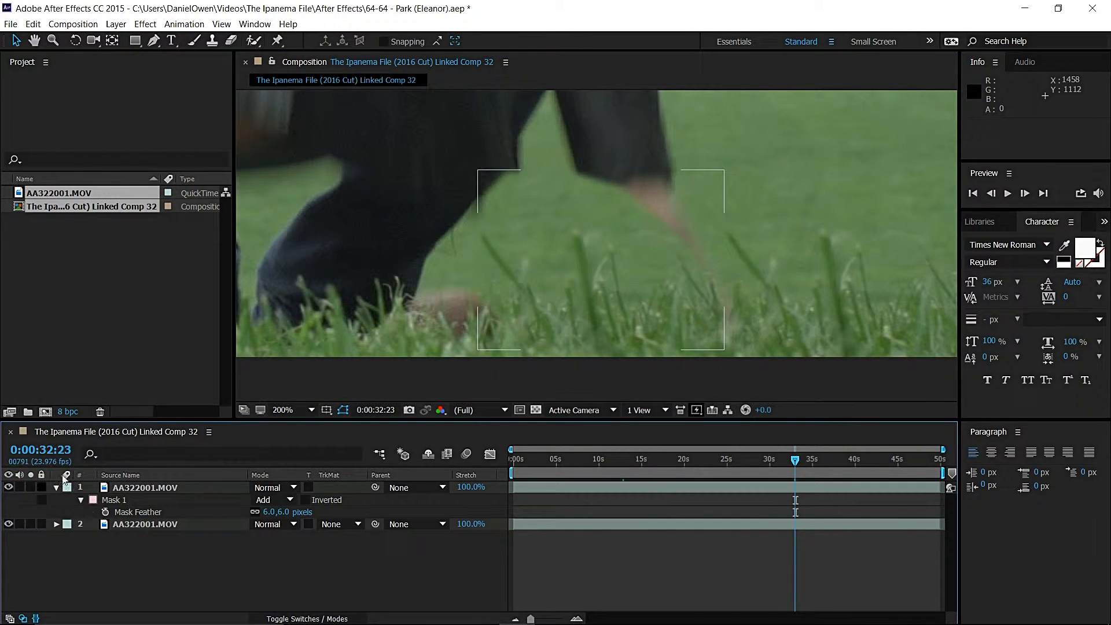
{"action": "left_click", "coordinate": [8, 487]}
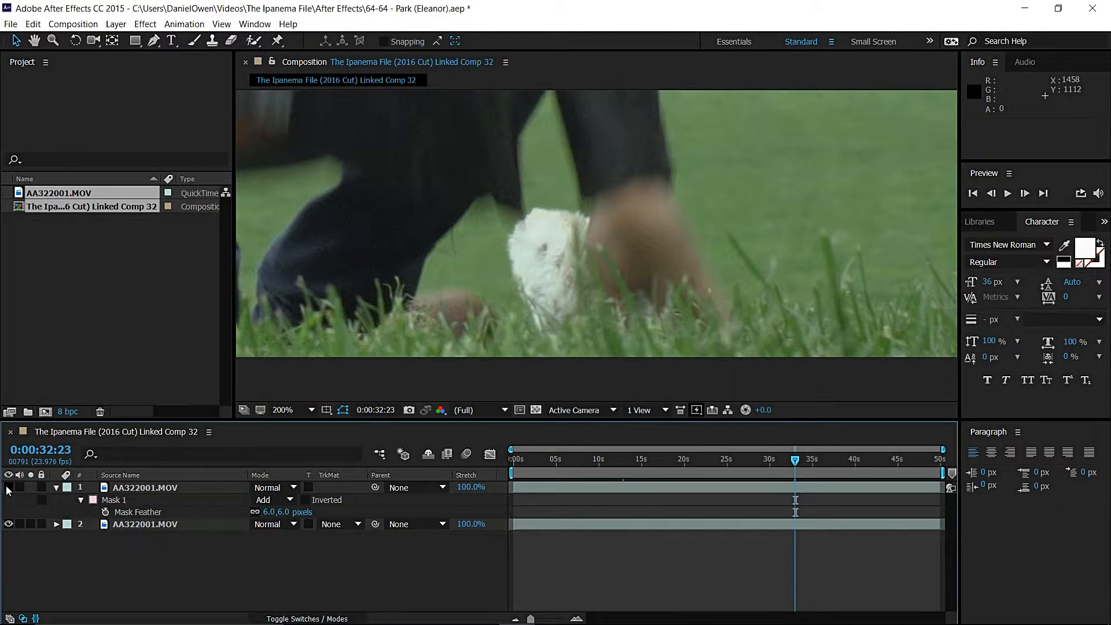
{"action": "left_click", "coordinate": [9, 488]}
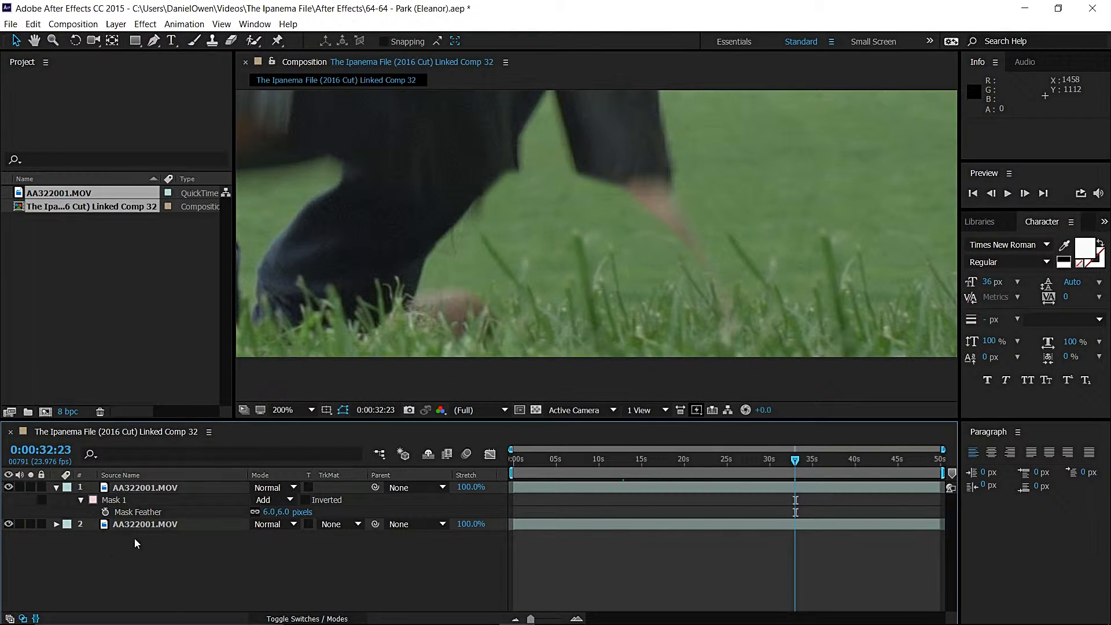
Step: Duplicate the unmasked bottom AA322001.MOV layer and place the copy at the top of the layer stack
{"action": "left_click", "coordinate": [141, 524]}
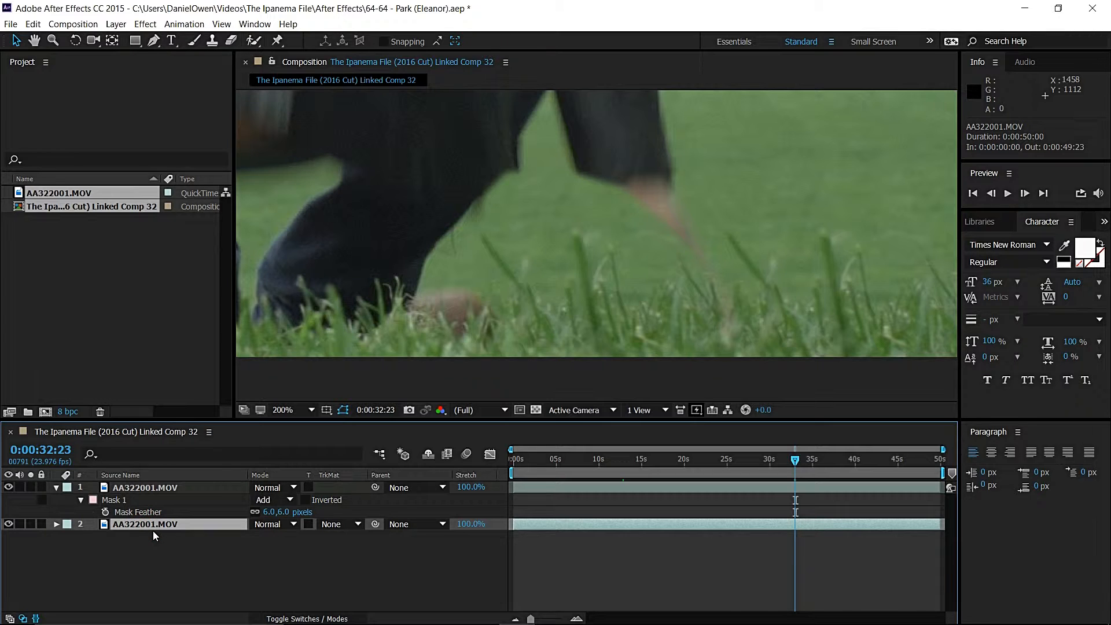
{"action": "key", "text": "ctrl+d"}
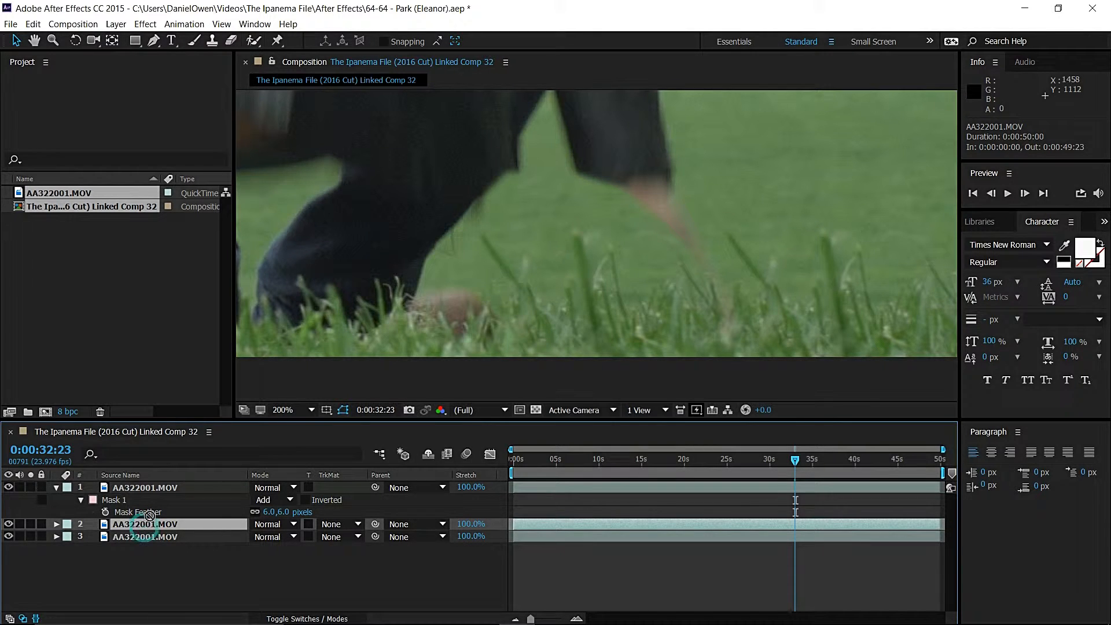
{"action": "left_click_drag", "start_coordinate": [146, 524], "coordinate": [151, 481]}
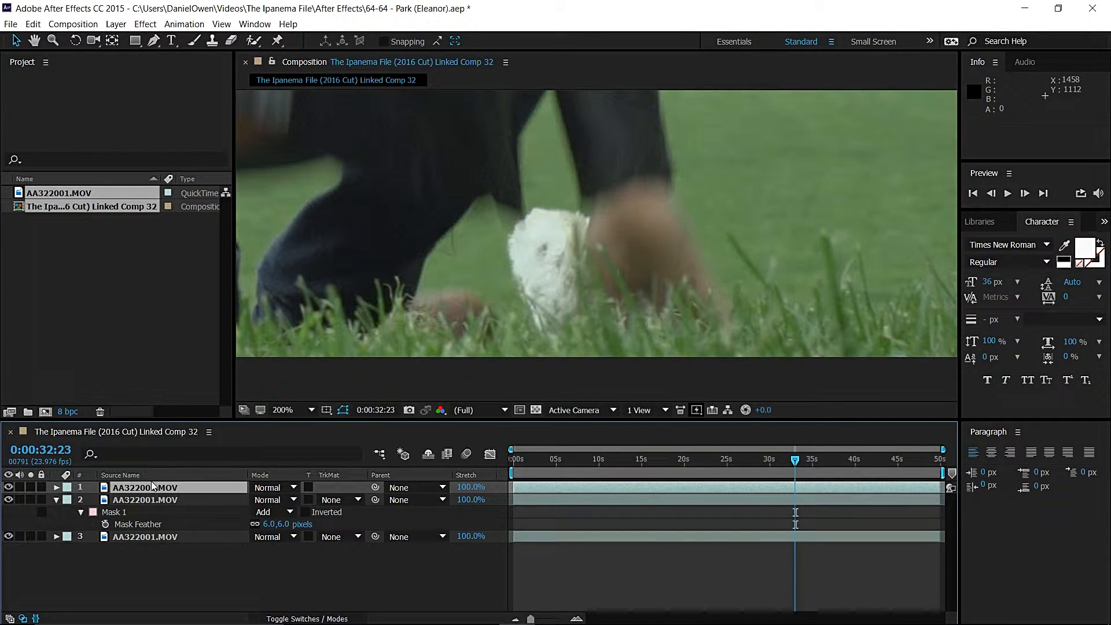
Step: Draw a closed seven-point Pen mask on the top layer around the dark clothing tip just above the white object
{"action": "left_click", "coordinate": [154, 41]}
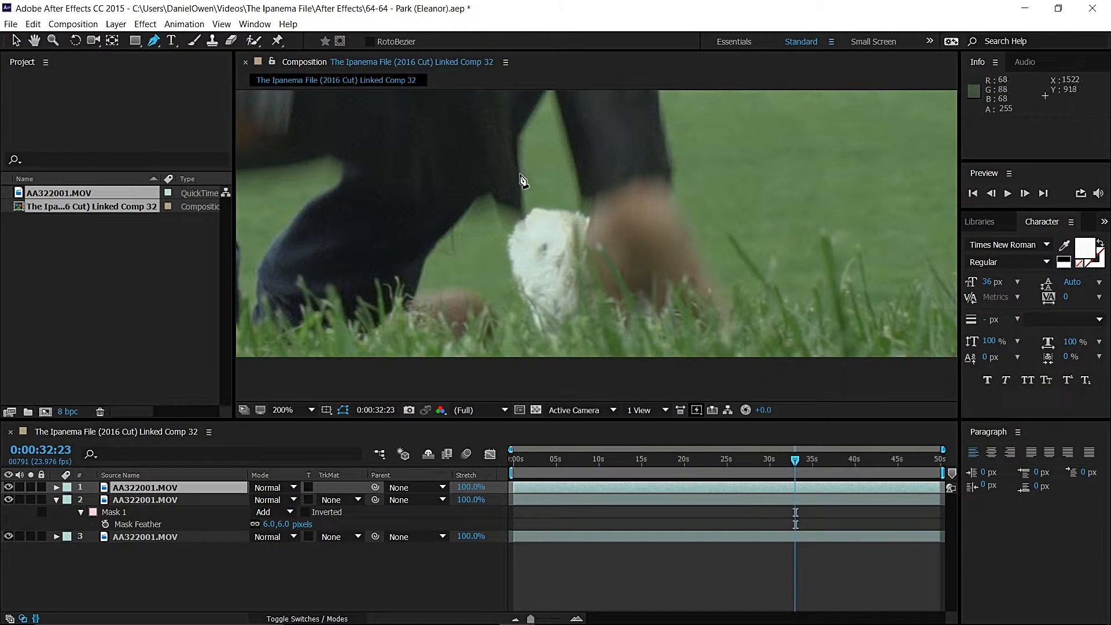
{"action": "key", "text": "period"}
{"action": "key", "text": "period"}
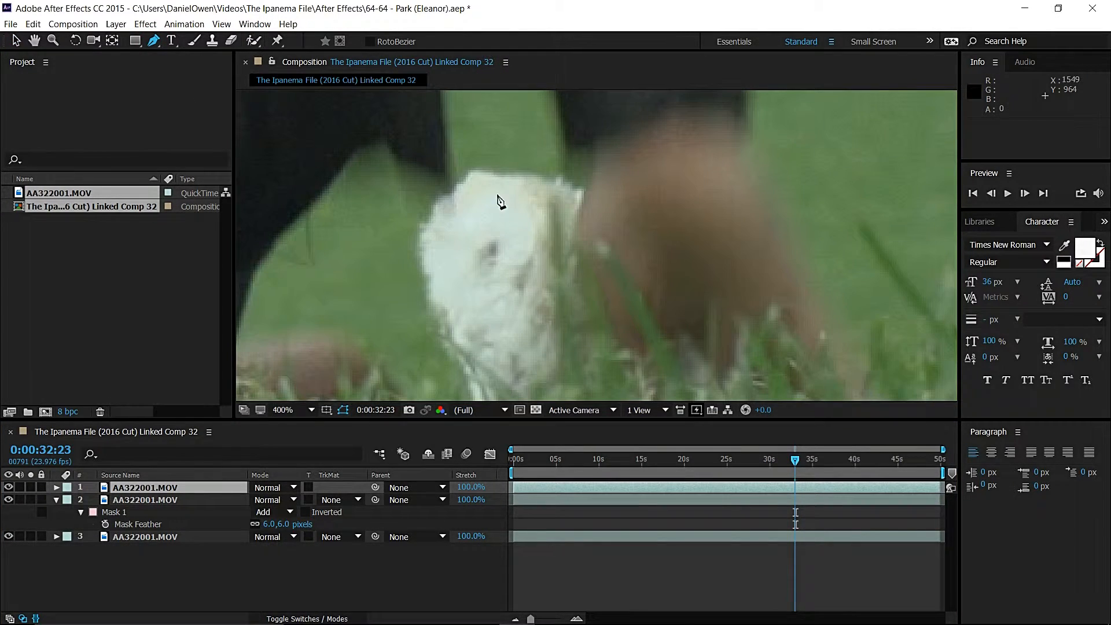
{"action": "left_click", "coordinate": [442, 105]}
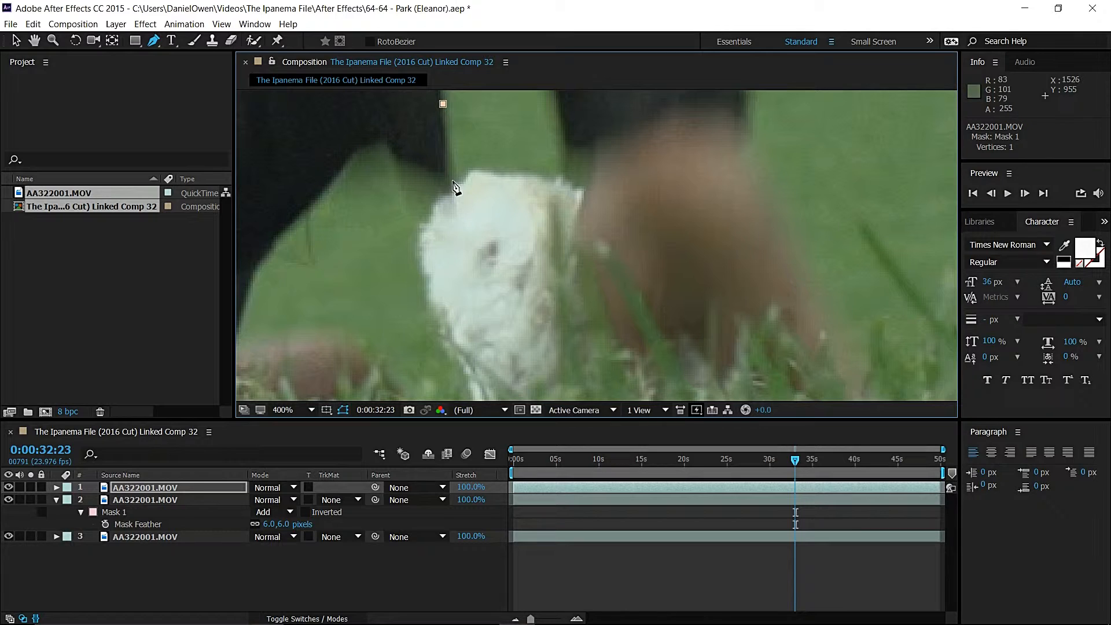
{"action": "left_click", "coordinate": [453, 181]}
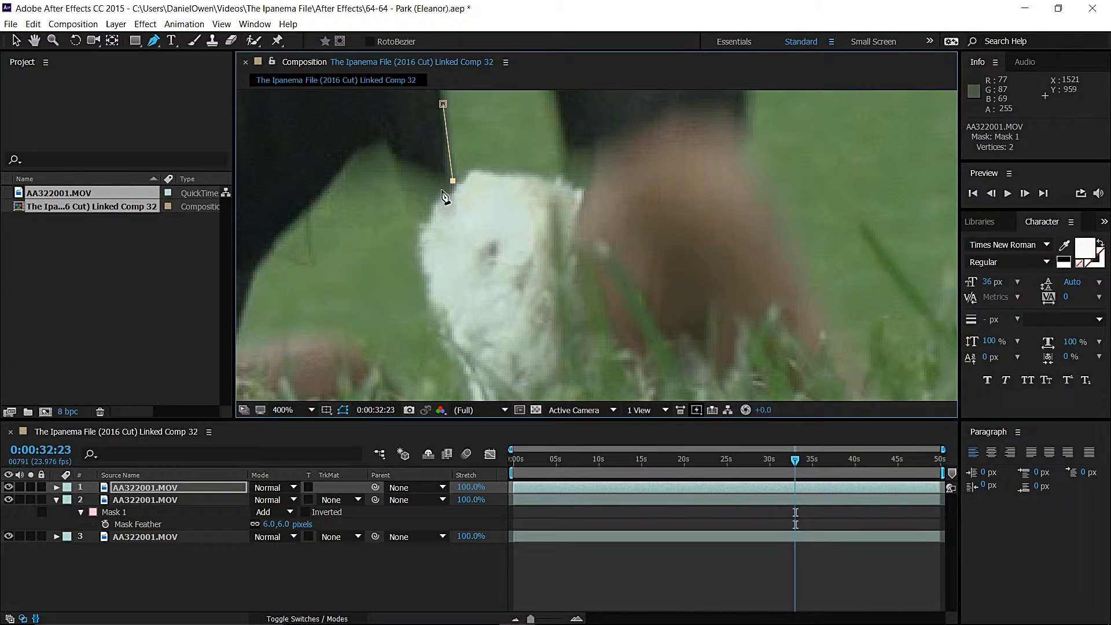
{"action": "left_click", "coordinate": [442, 190]}
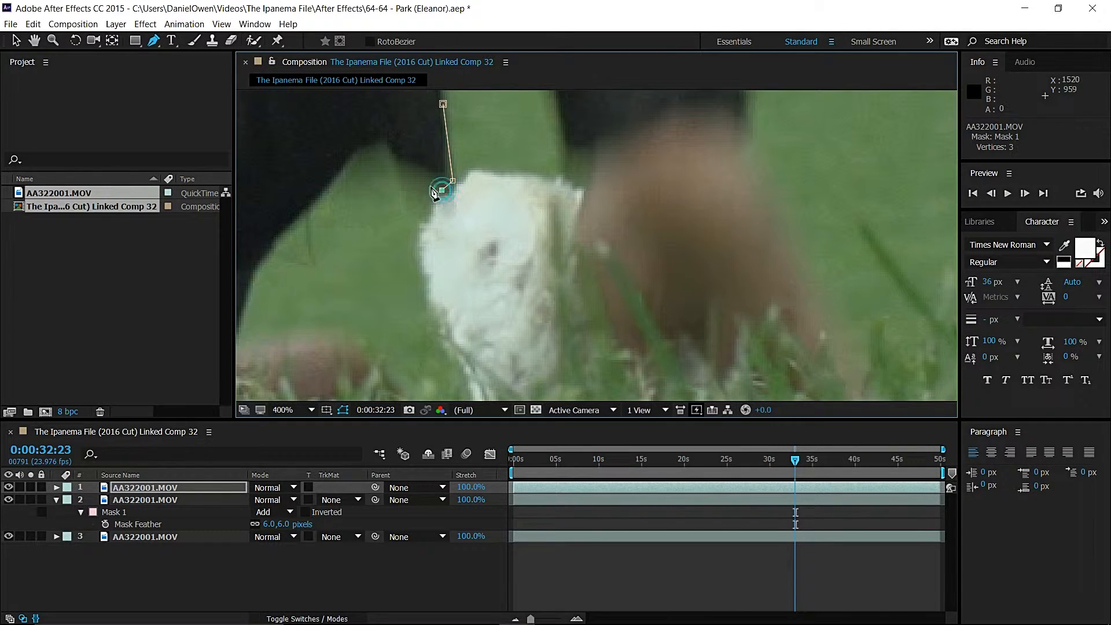
{"action": "left_click", "coordinate": [398, 166]}
{"action": "left_click", "coordinate": [388, 134]}
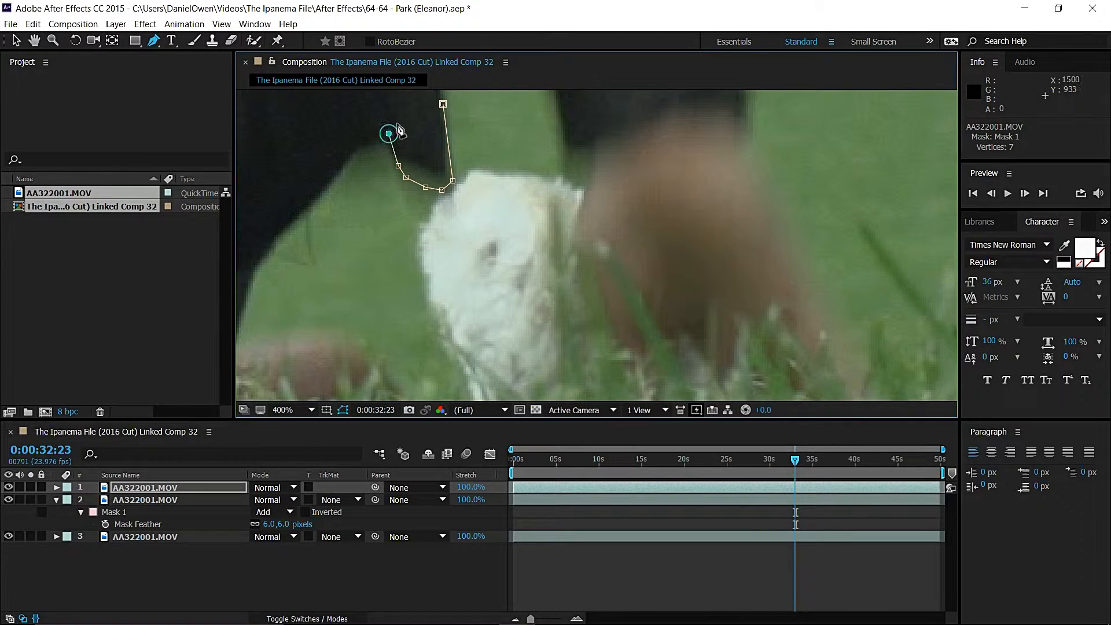
{"action": "left_click", "coordinate": [443, 105]}
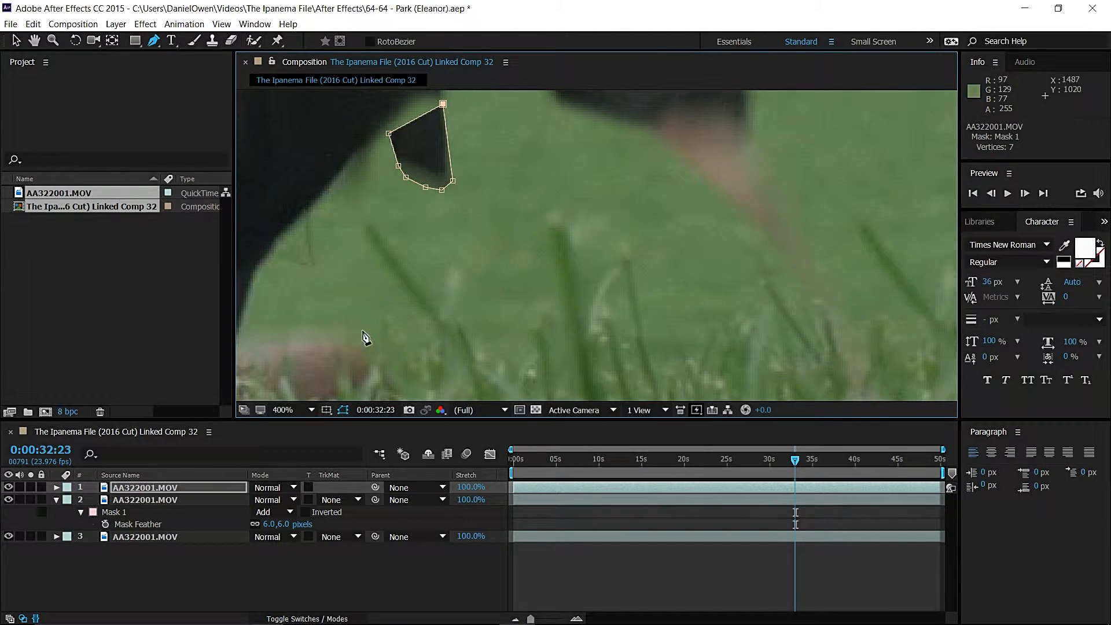
Step: Reshape the clothing mask by raising its upper vertex and pulling its left-side vertices into the dark fabric to close the gap
{"action": "key", "text": "comma"}
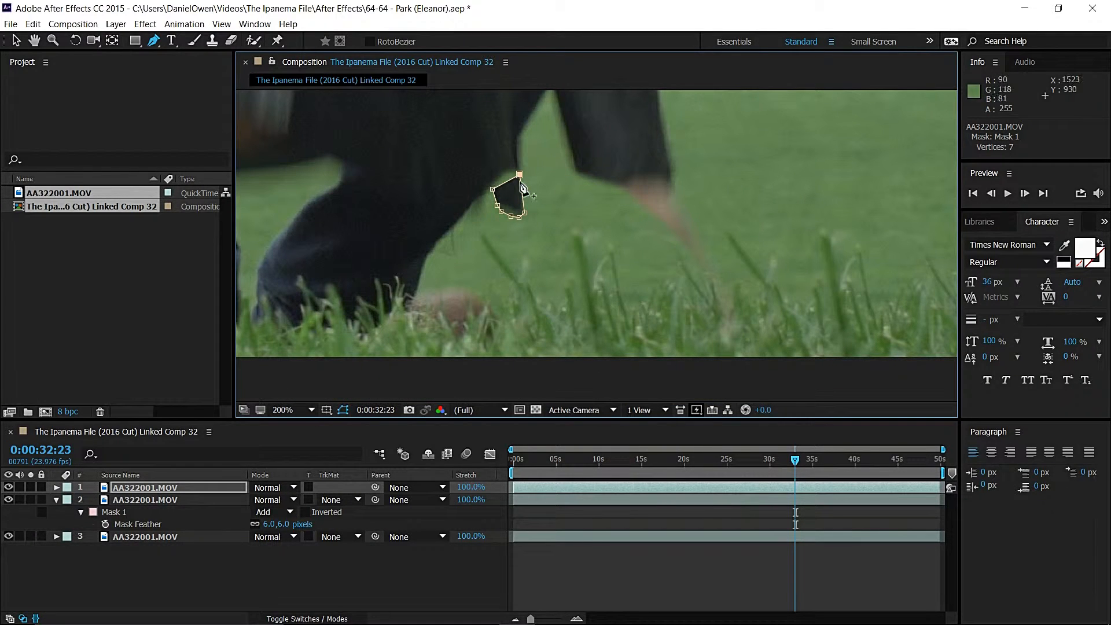
{"action": "key", "text": "space"}
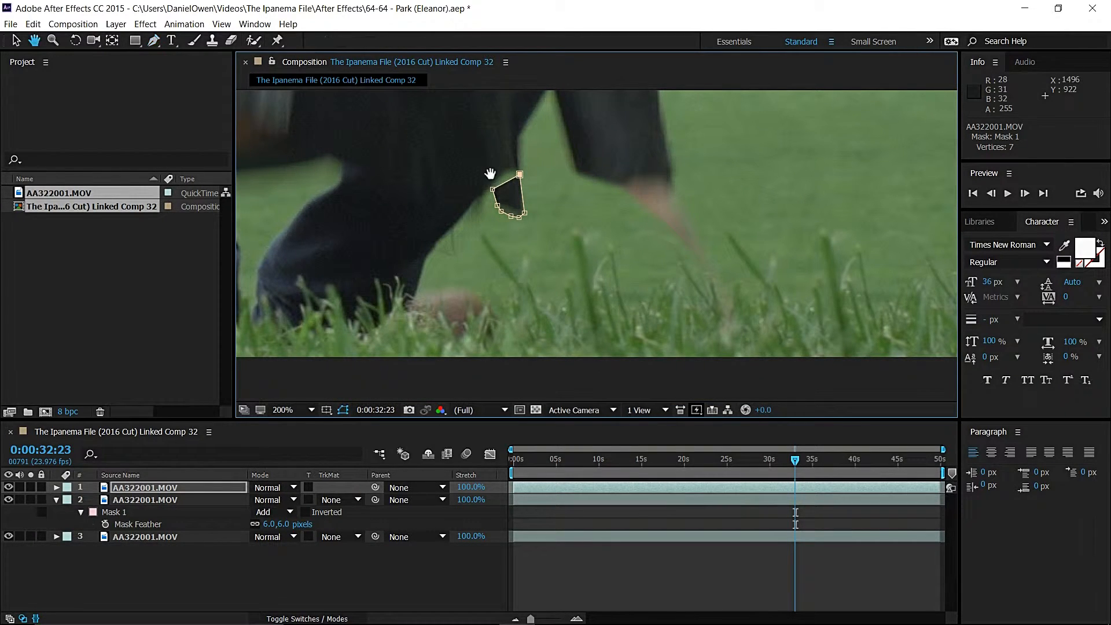
{"action": "left_click_drag", "start_coordinate": [492, 173], "coordinate": [523, 205]}
{"action": "key", "text": "period"}
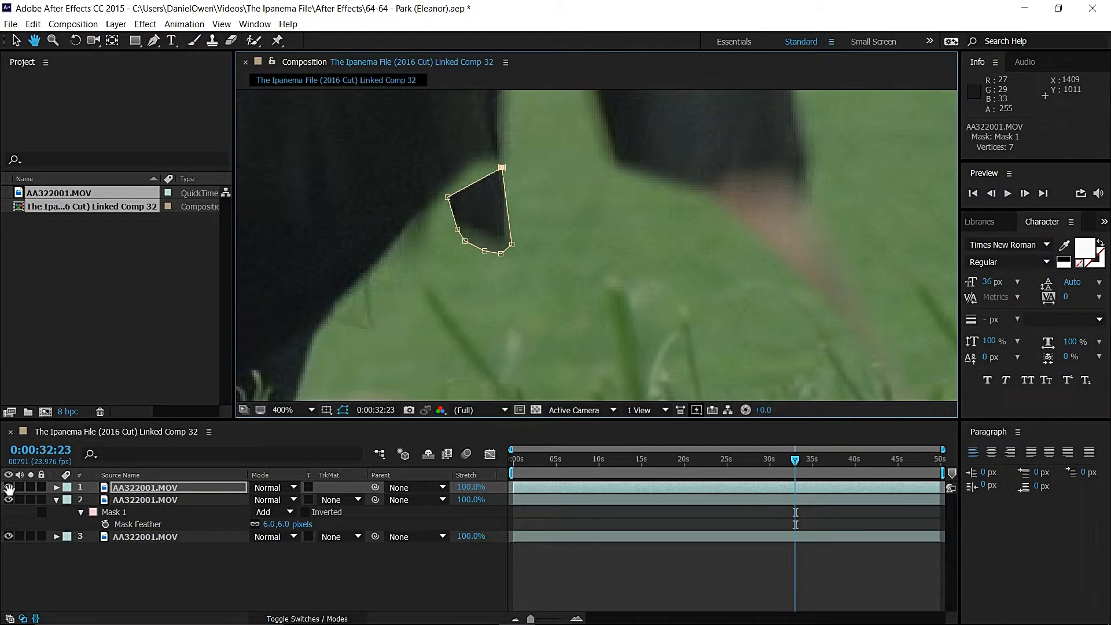
{"action": "key", "text": "v"}
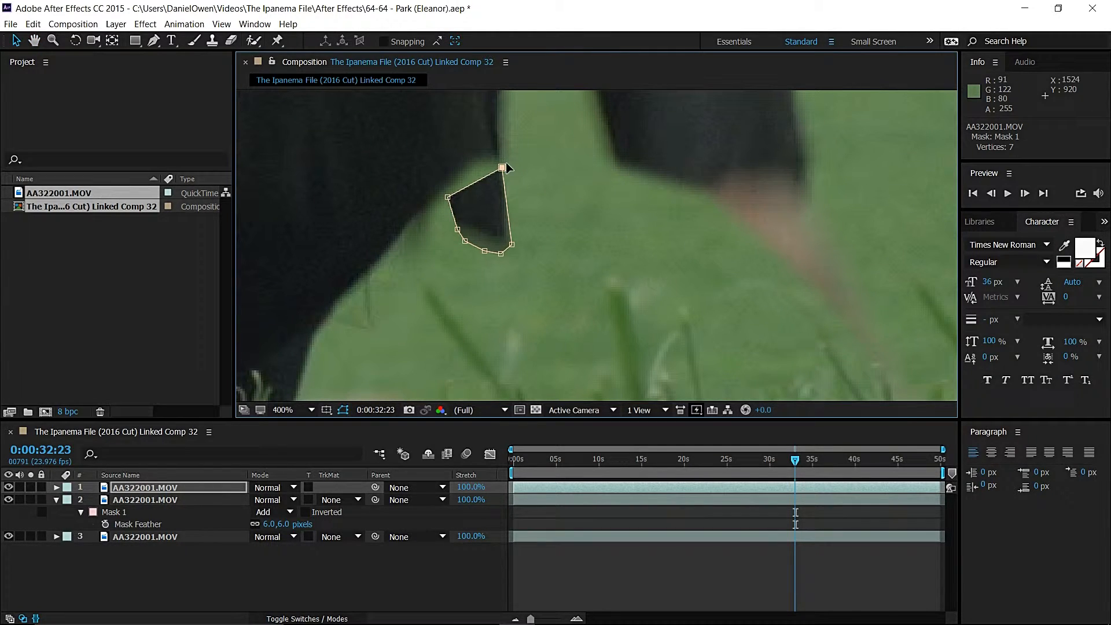
{"action": "left_click_drag", "start_coordinate": [504, 167], "coordinate": [501, 138]}
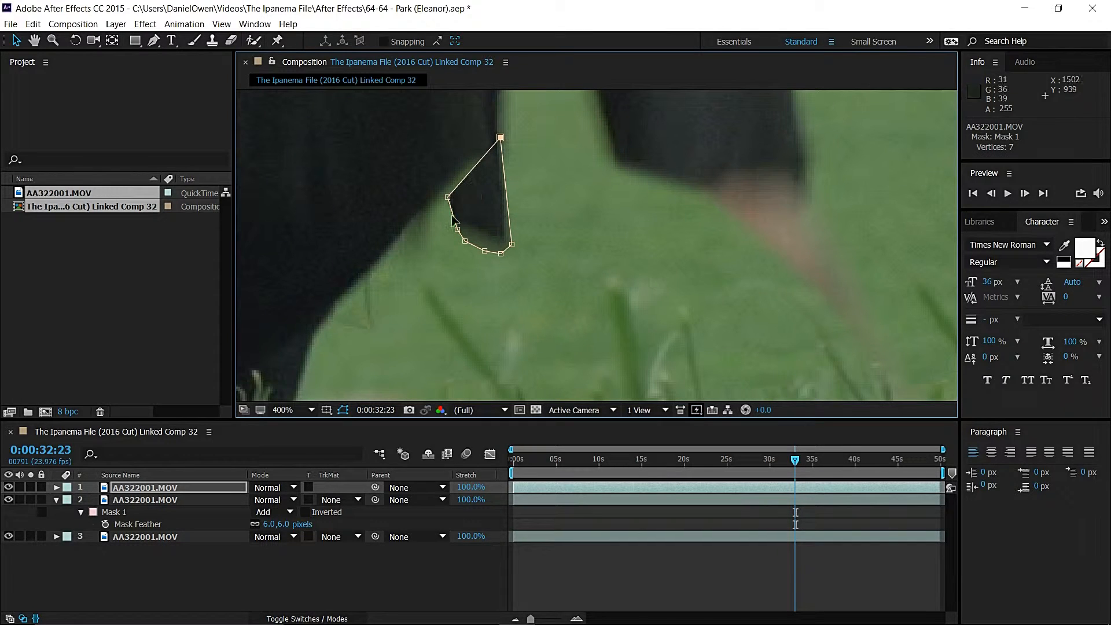
{"action": "left_click_drag", "start_coordinate": [449, 197], "coordinate": [345, 195]}
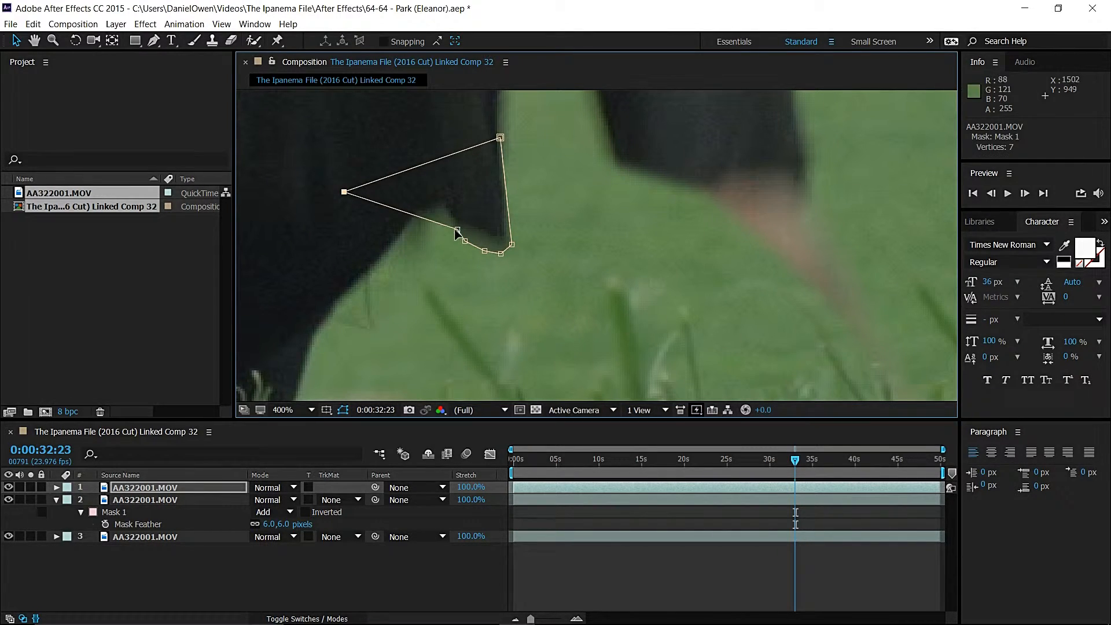
{"action": "mouse_move", "coordinate": [457, 232]}
{"action": "left_mouse_down"}
{"action": "mouse_move", "coordinate": [429, 248]}
{"action": "mouse_move", "coordinate": [439, 228]}
{"action": "left_mouse_up"}
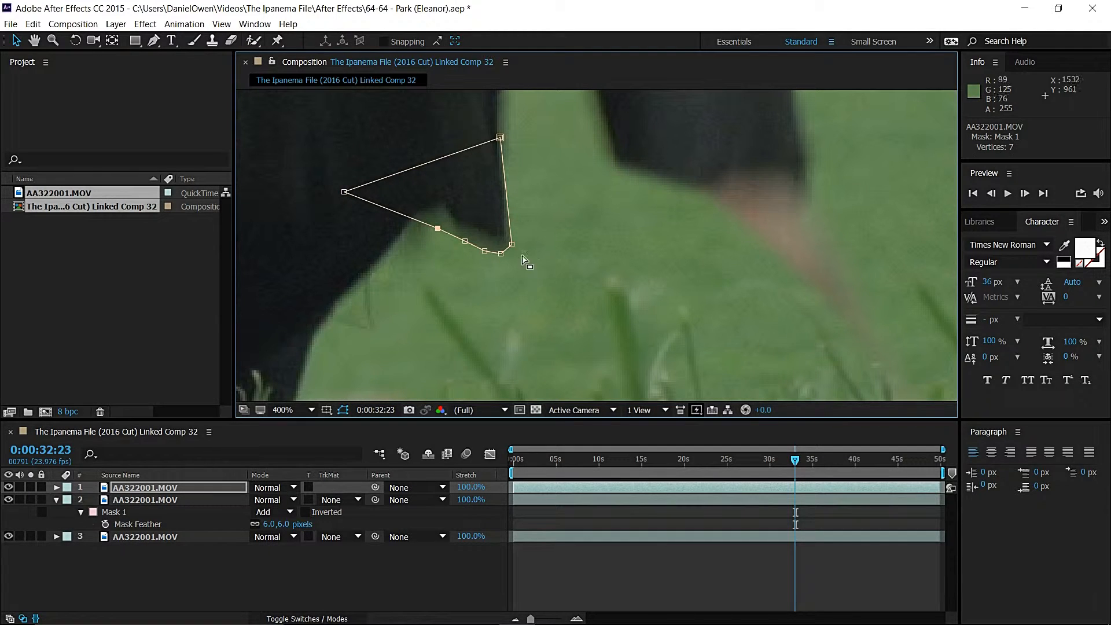
Step: Draw a second mask around the sleeve's cuff on the top layer and extend it down to the grass to enclose the hand
{"action": "left_click", "coordinate": [613, 163]}
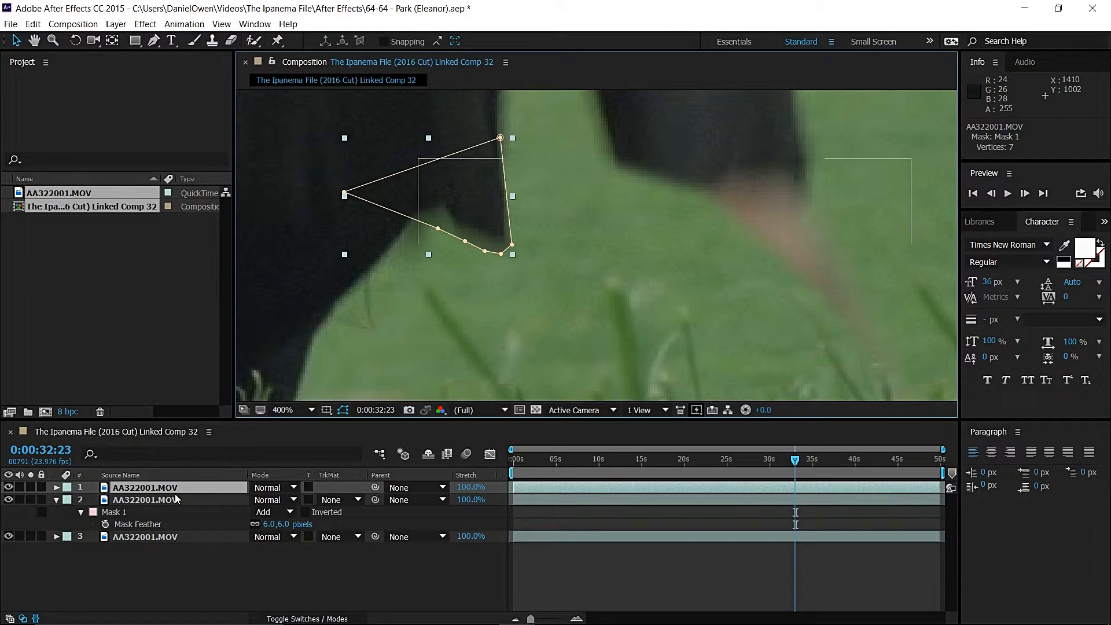
{"action": "left_click", "coordinate": [153, 40]}
{"action": "left_click", "coordinate": [610, 142]}
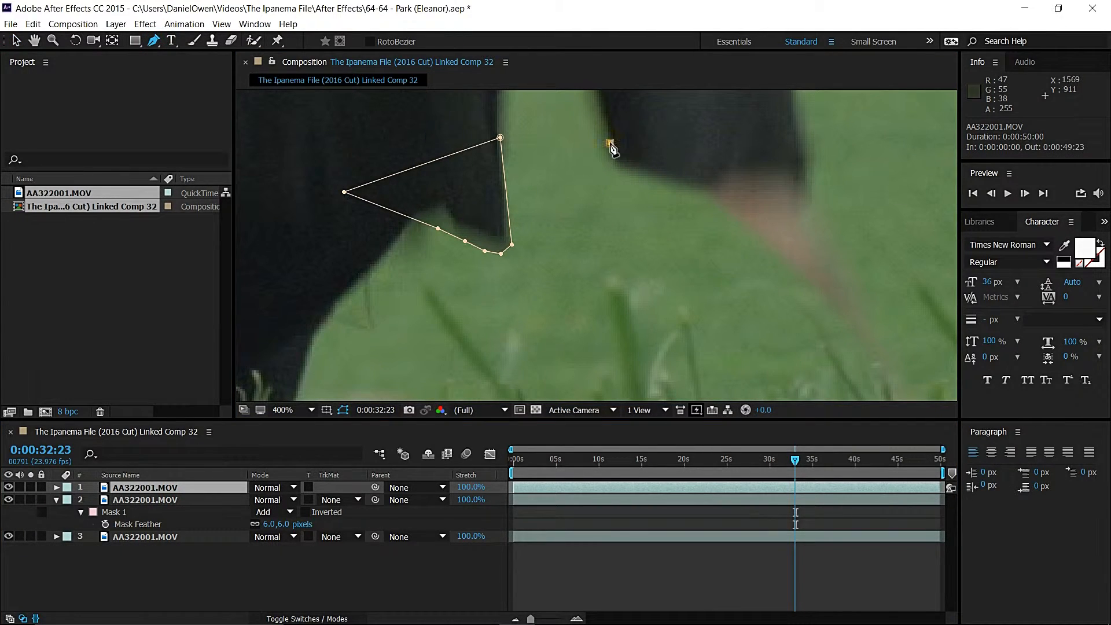
{"action": "left_click", "coordinate": [630, 232]}
{"action": "left_click", "coordinate": [734, 238]}
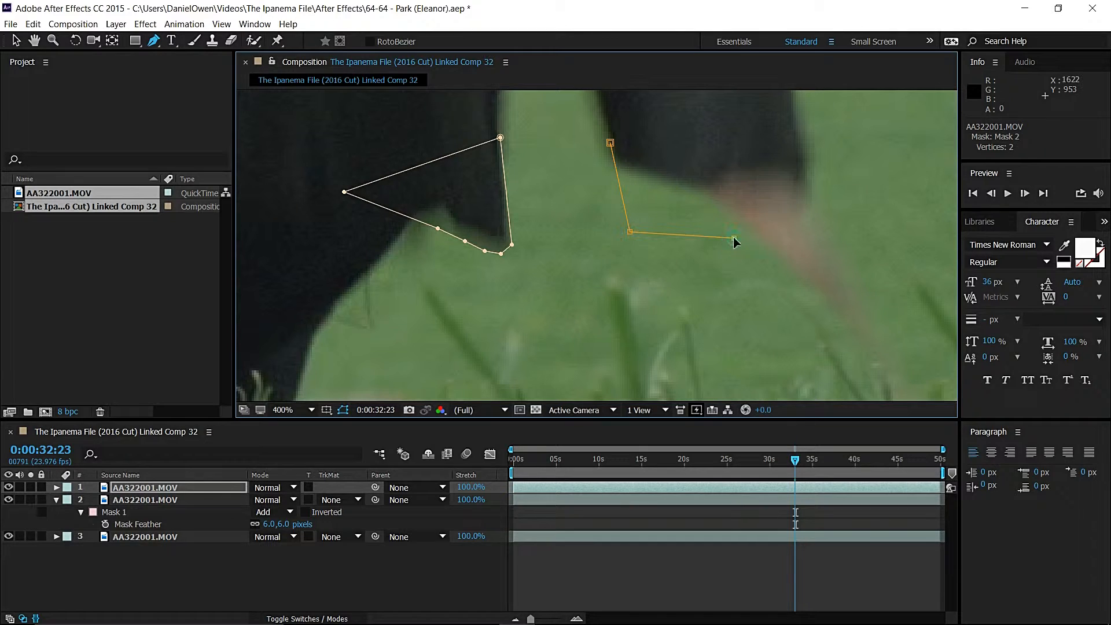
{"action": "left_click", "coordinate": [800, 188]}
{"action": "left_click", "coordinate": [801, 144]}
{"action": "left_click", "coordinate": [610, 143]}
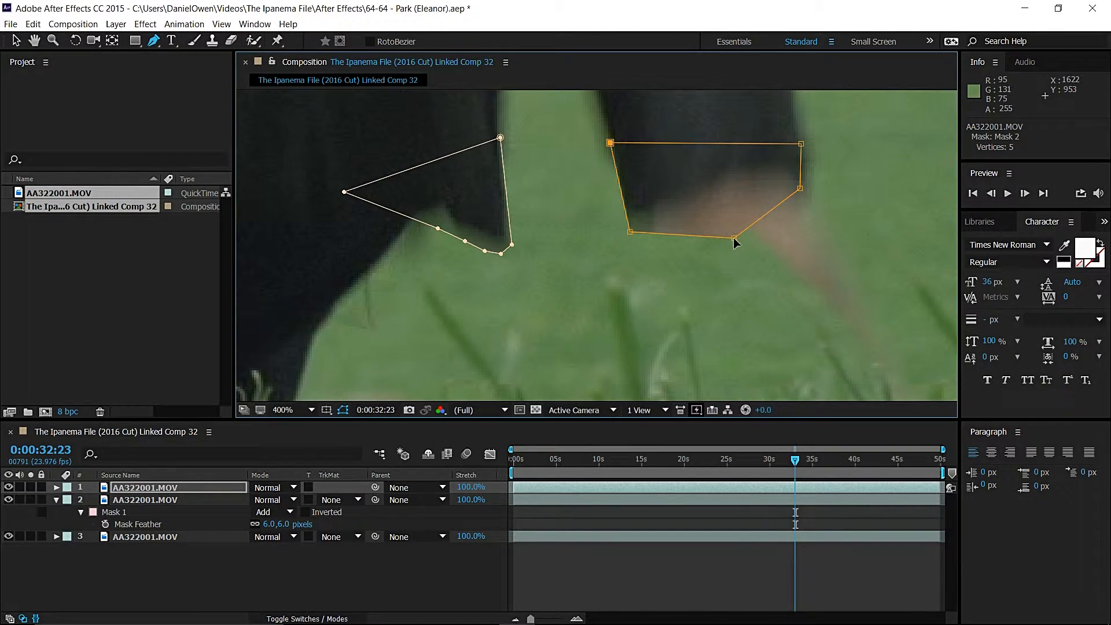
{"action": "left_click_drag", "start_coordinate": [734, 239], "coordinate": [637, 336]}
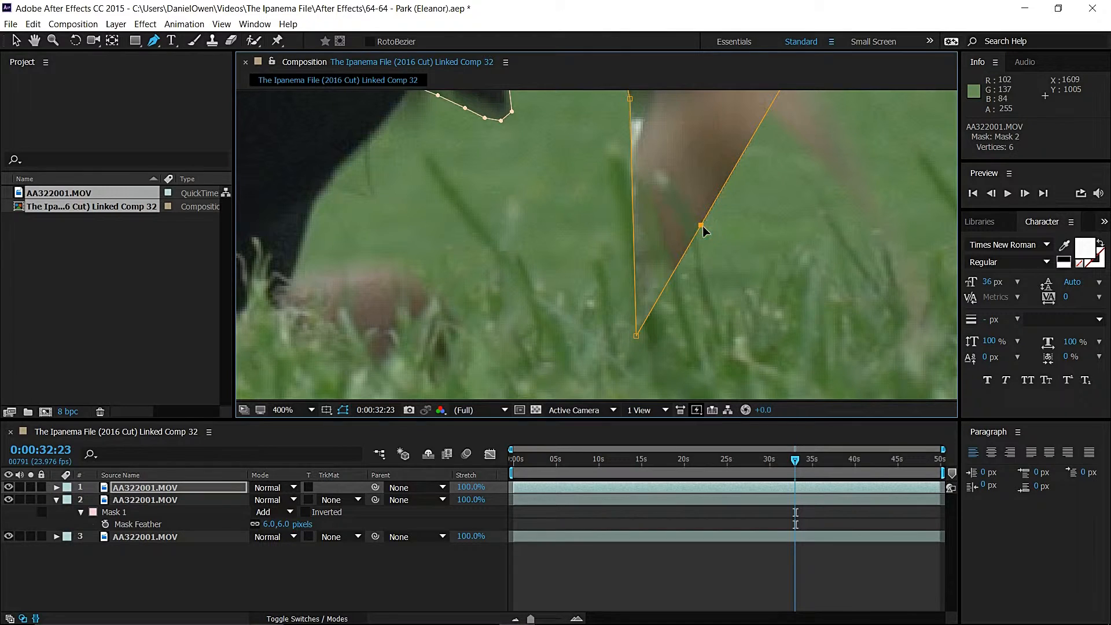
{"action": "left_click_drag", "start_coordinate": [705, 232], "coordinate": [923, 375]}
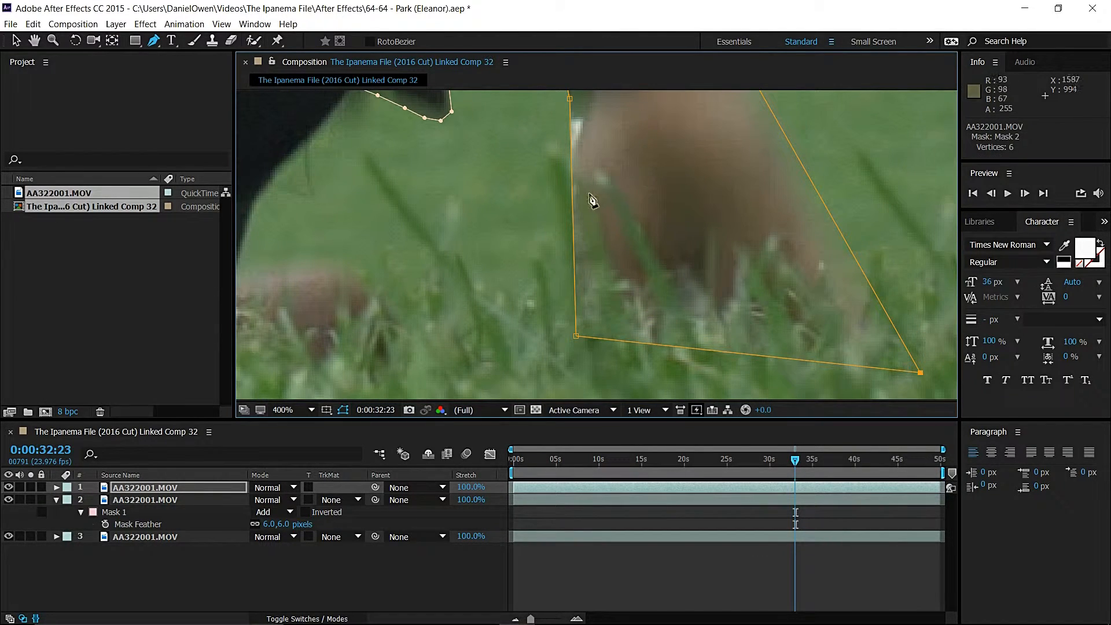
Step: Add a vertex on the hand mask's left edge, lower it, and bring the cuff's lower-left vertex down beside the hand
{"action": "left_click_drag", "start_coordinate": [602, 156], "coordinate": [620, 257]}
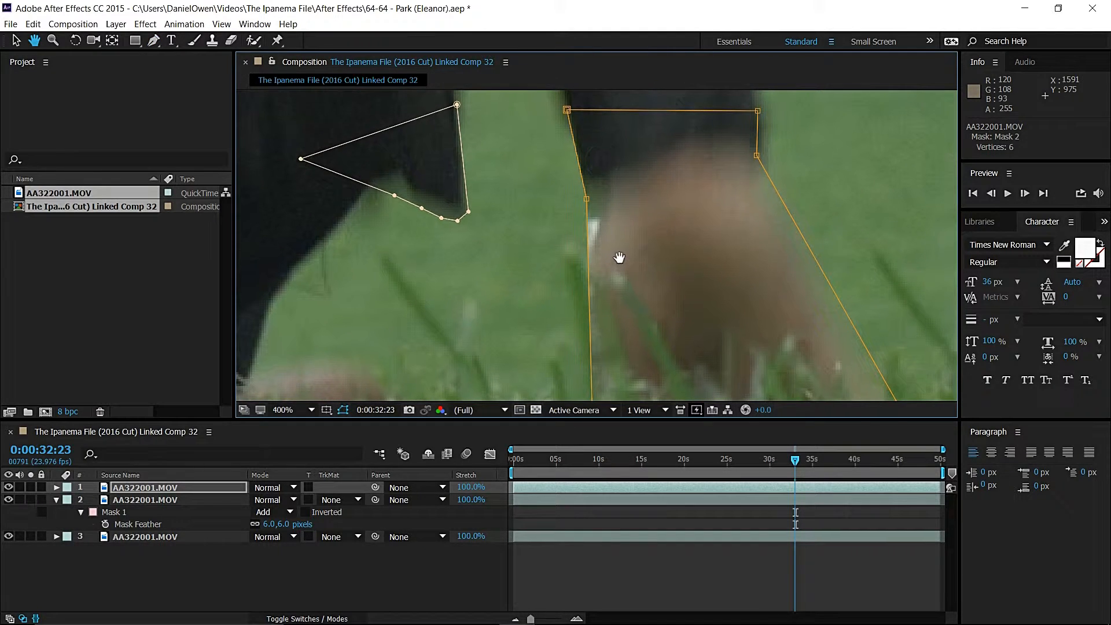
{"action": "double_click", "coordinate": [588, 236]}
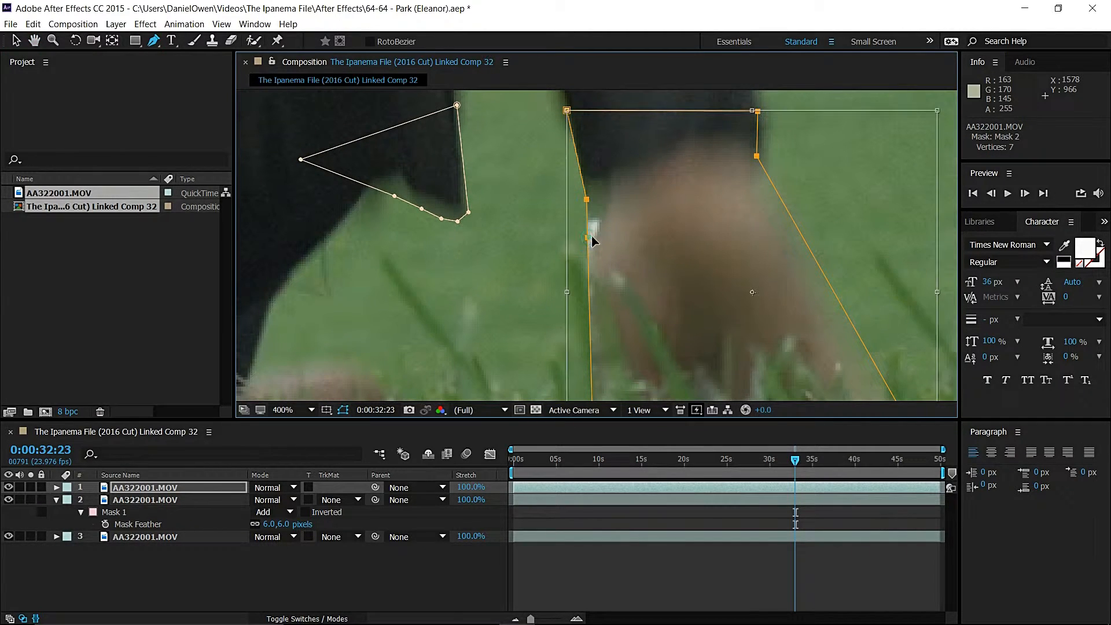
{"action": "left_click", "coordinate": [138, 489]}
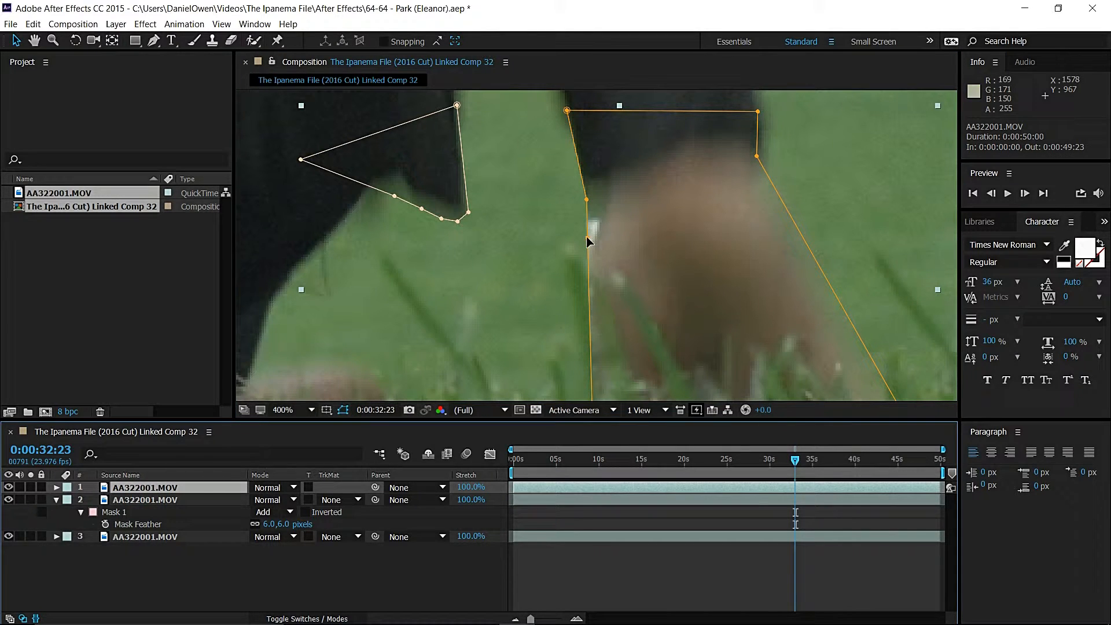
{"action": "left_click_drag", "start_coordinate": [587, 238], "coordinate": [584, 284]}
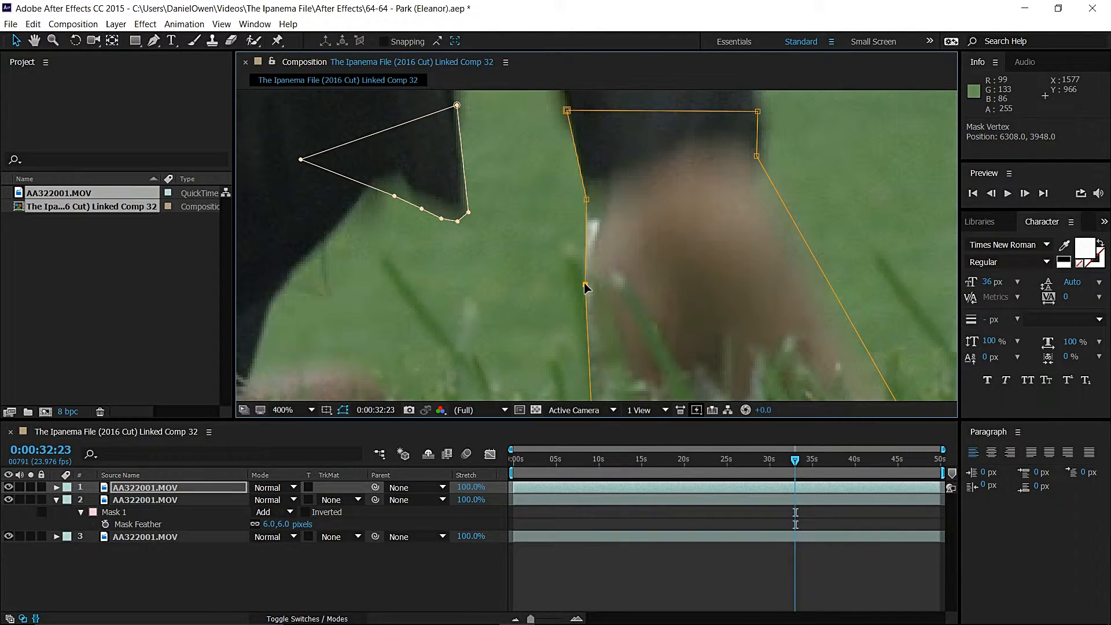
{"action": "left_click_drag", "start_coordinate": [587, 201], "coordinate": [589, 258]}
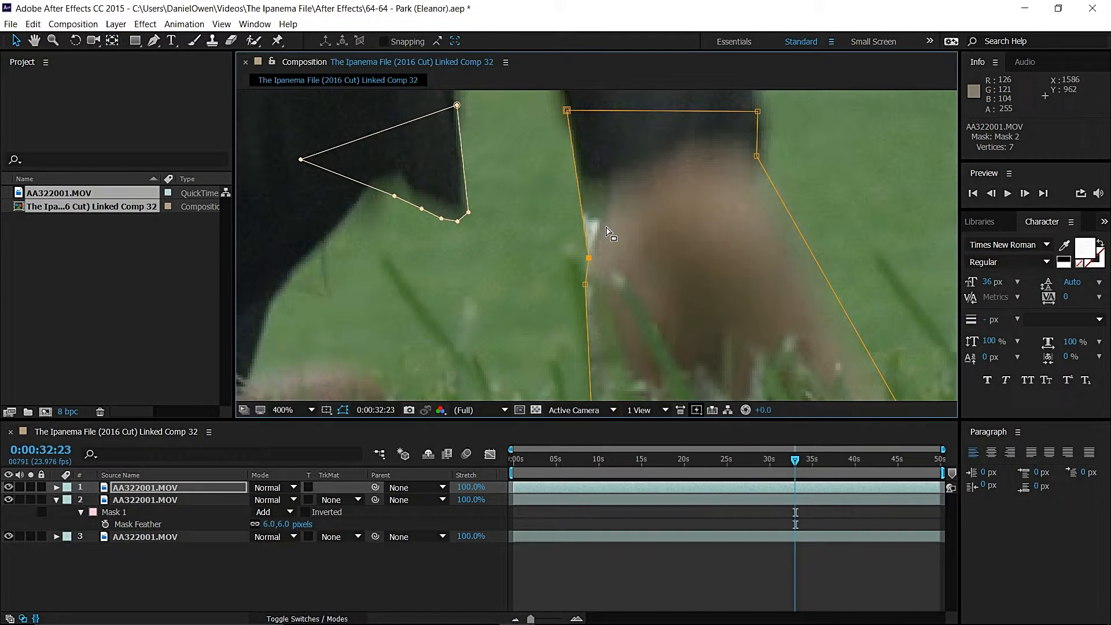
Step: Add a vertex on the hand mask's left edge beside the white sliver and pull it in toward the skin
{"action": "key", "text": "g"}
{"action": "double_click", "coordinate": [584, 230]}
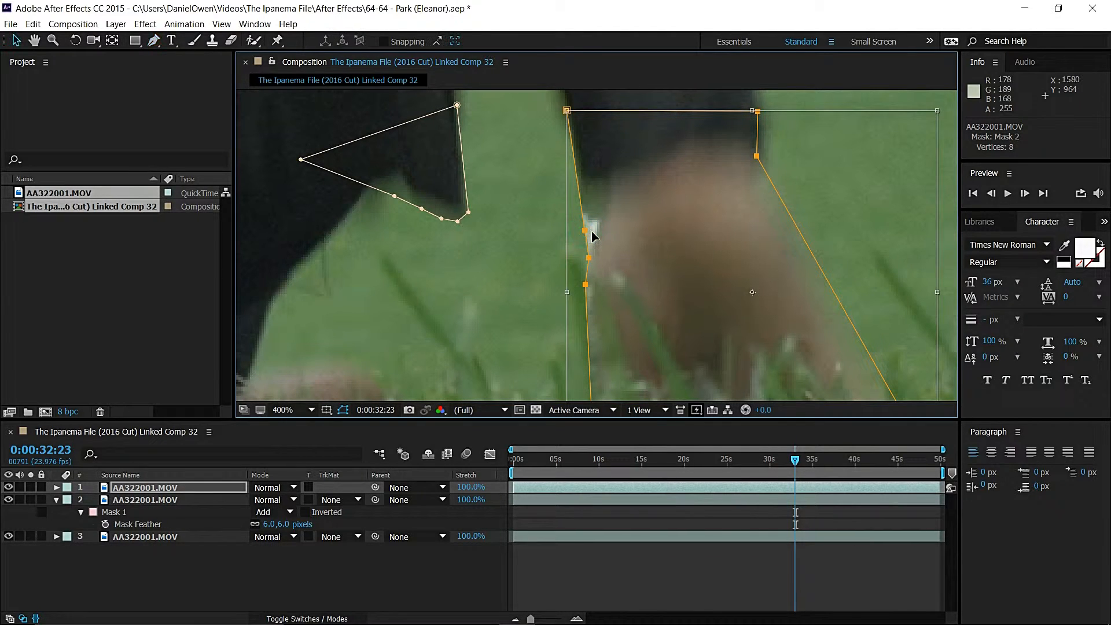
{"action": "left_click", "coordinate": [192, 489]}
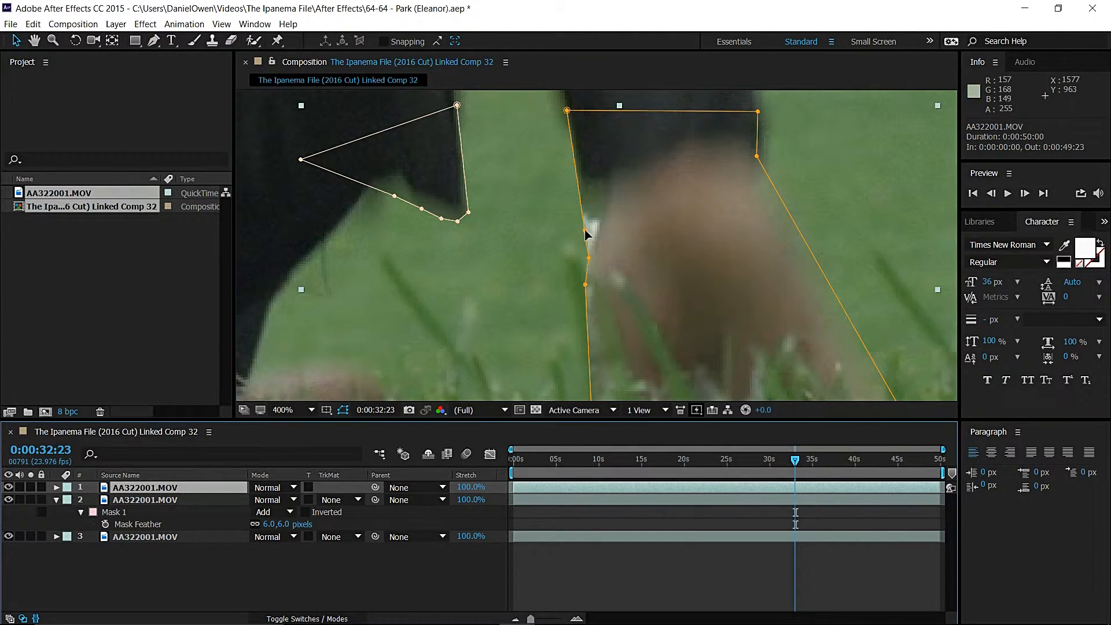
{"action": "left_click_drag", "start_coordinate": [585, 232], "coordinate": [596, 234]}
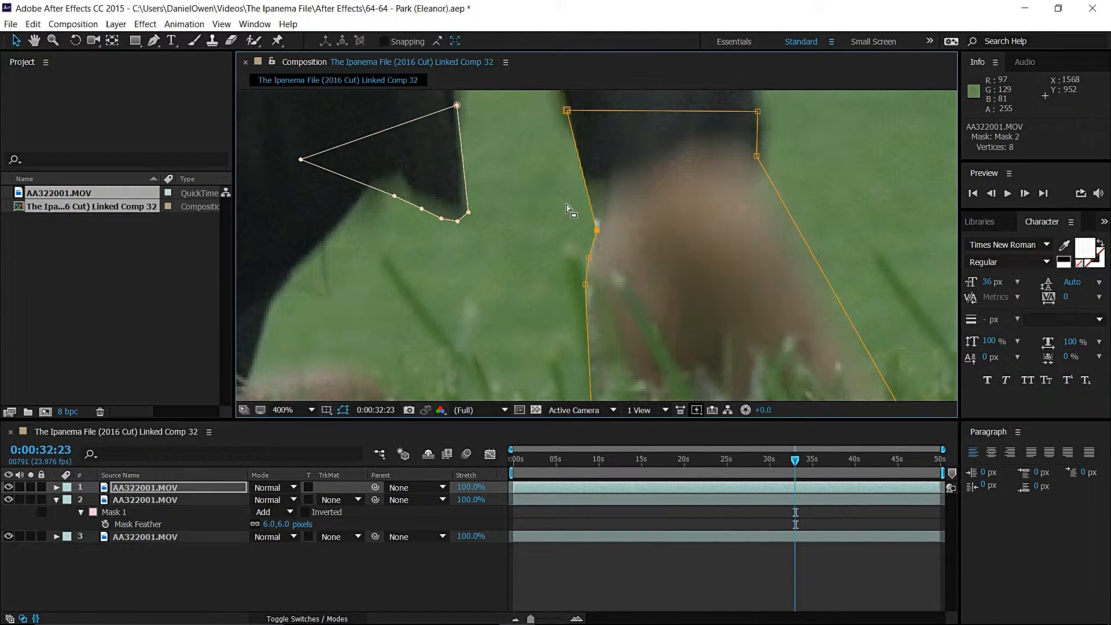
Step: Add two vertices below the sleeve's left edge and shape them into a notch between the cuff corner and the hand
{"action": "key", "text": "g"}
{"action": "left_click", "coordinate": [585, 200]}
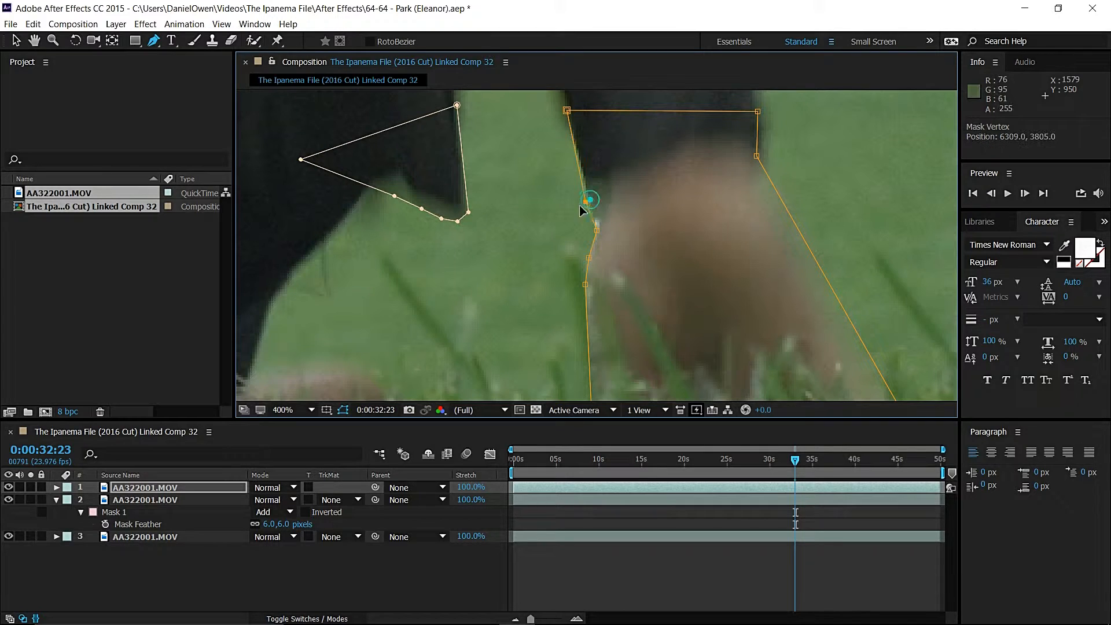
{"action": "left_click_drag", "start_coordinate": [581, 206], "coordinate": [606, 202]}
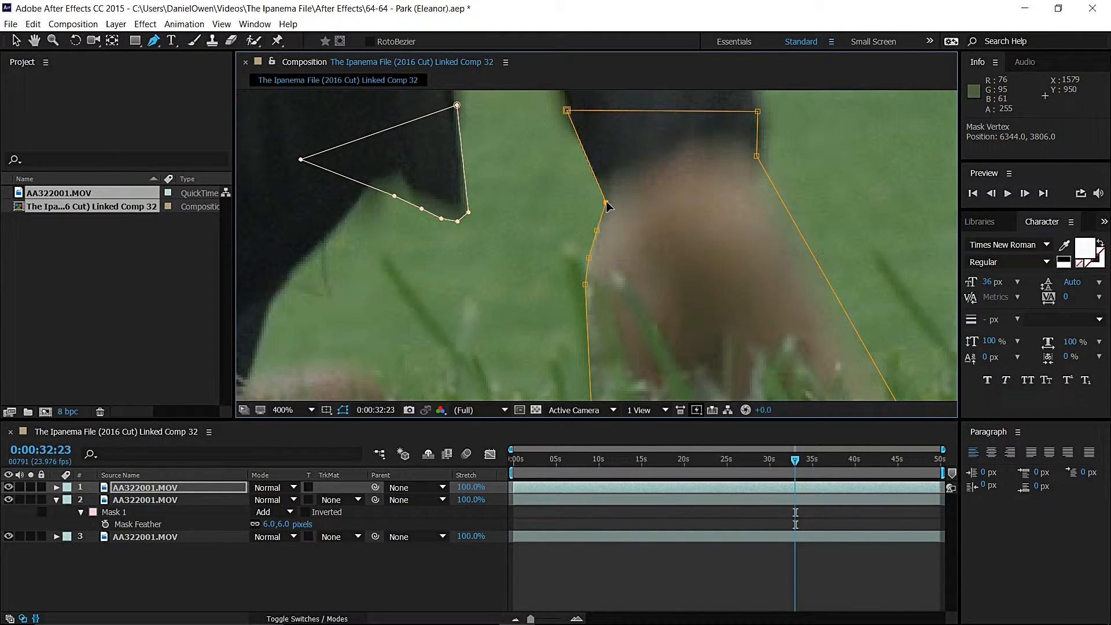
{"action": "left_click", "coordinate": [598, 184]}
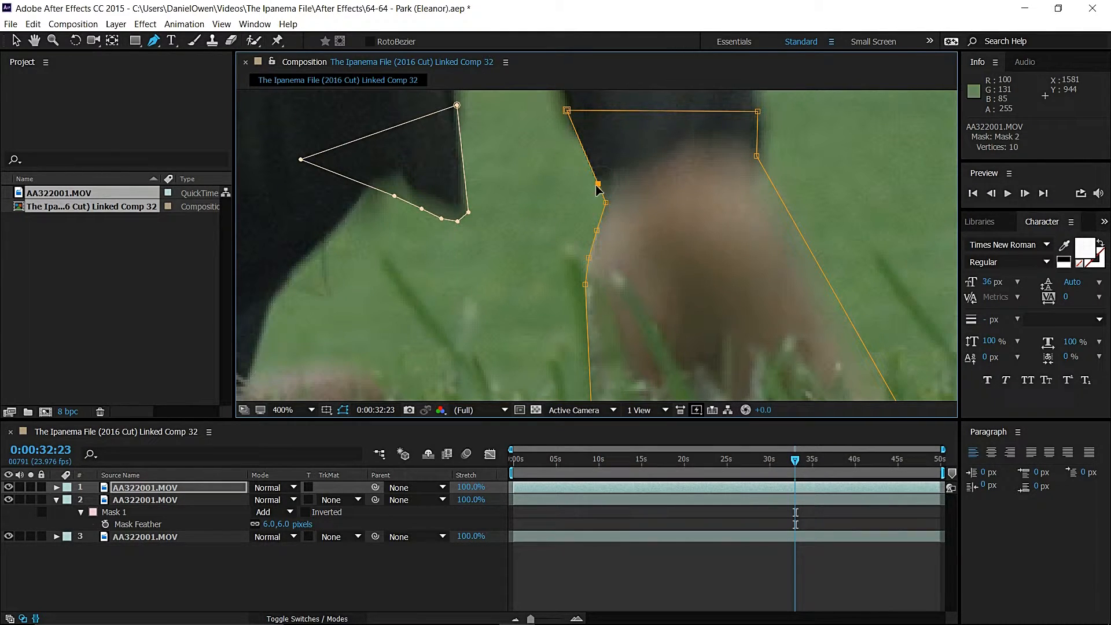
{"action": "left_click_drag", "start_coordinate": [598, 184], "coordinate": [580, 198]}
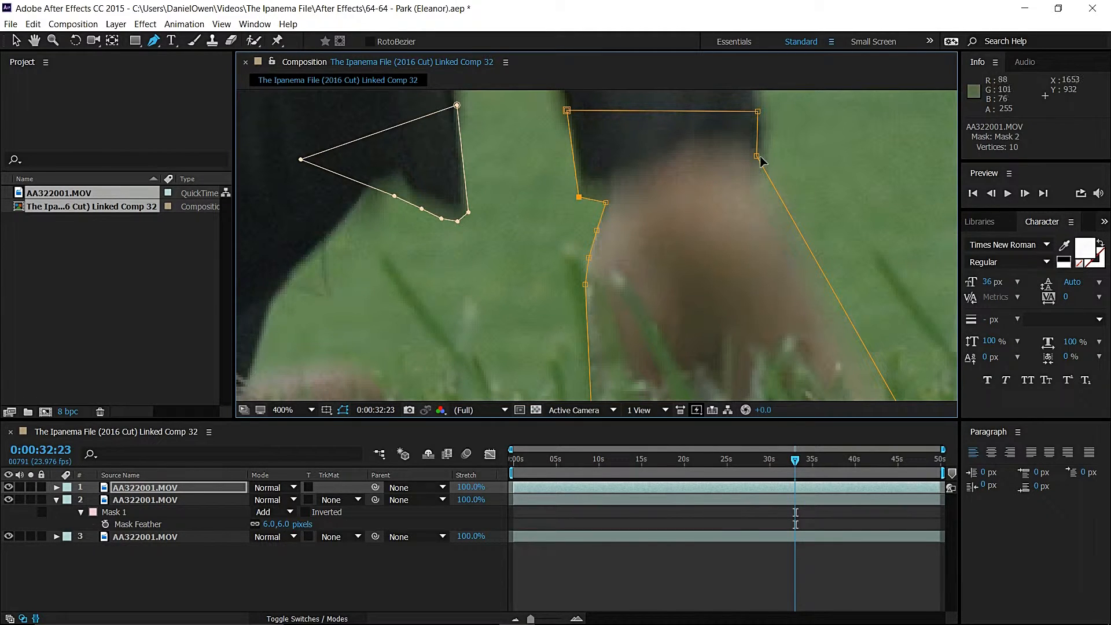
Step: Pull the hand mask's two bottom vertices in the grass inward to fit the hand more closely
{"action": "key", "text": "comma"}
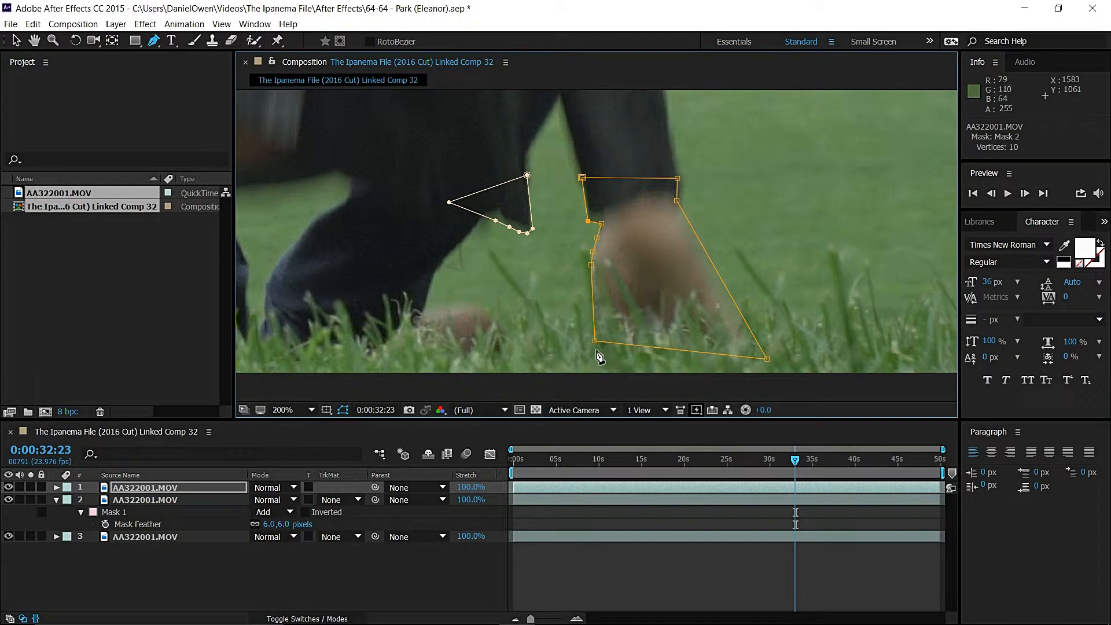
{"action": "left_click_drag", "start_coordinate": [593, 341], "coordinate": [624, 334]}
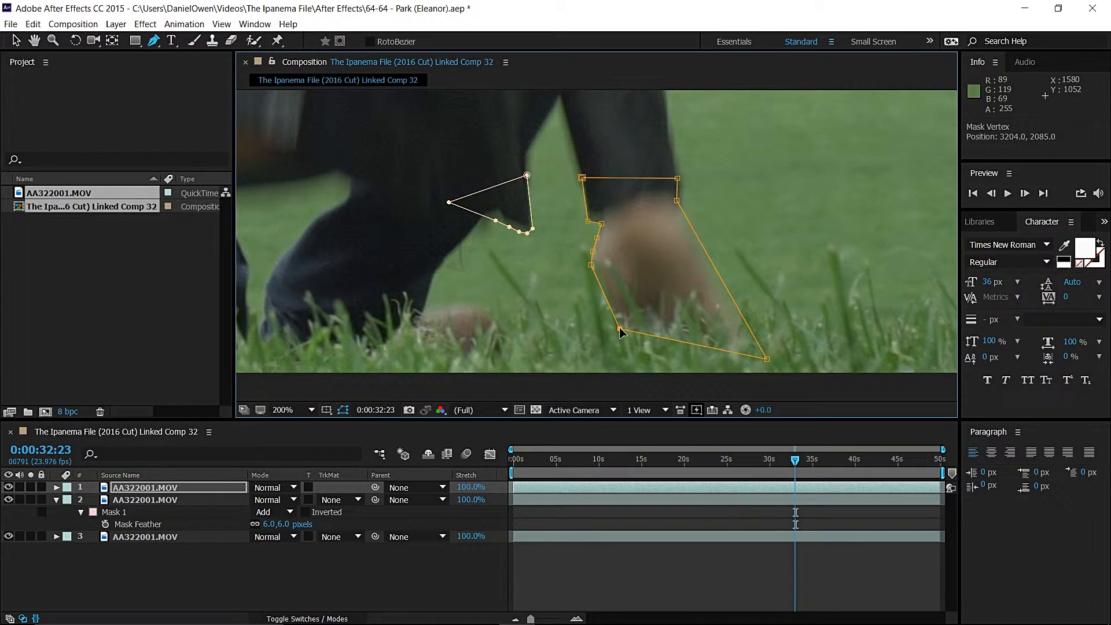
{"action": "mouse_move", "coordinate": [767, 362]}
{"action": "left_mouse_down"}
{"action": "mouse_move", "coordinate": [689, 293]}
{"action": "mouse_move", "coordinate": [712, 301]}
{"action": "mouse_move", "coordinate": [767, 367]}
{"action": "mouse_move", "coordinate": [749, 368]}
{"action": "left_mouse_up"}
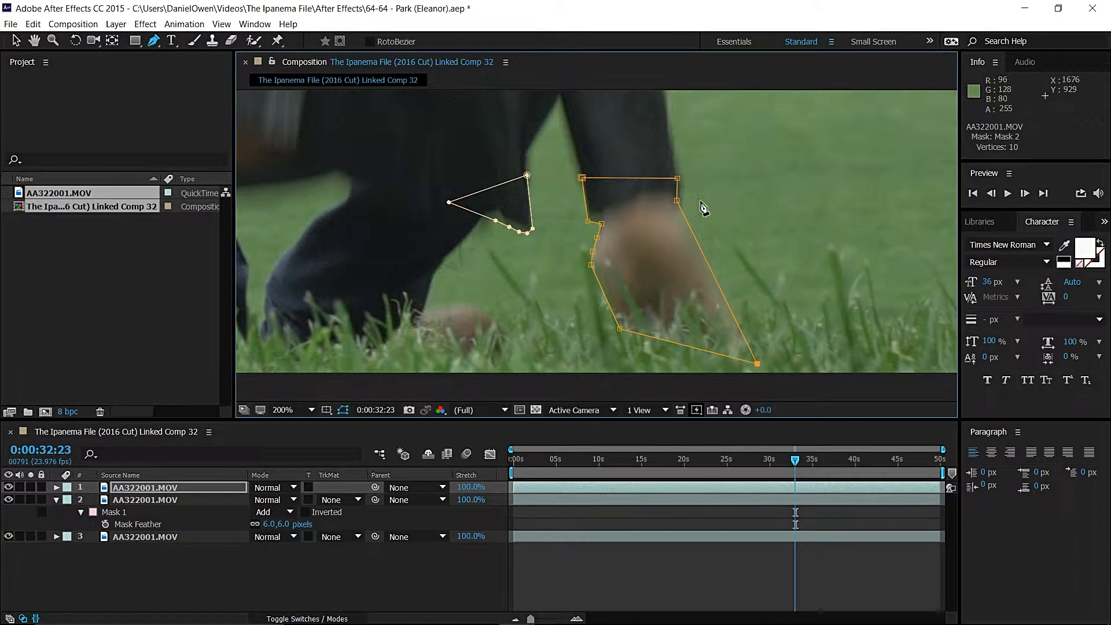
Step: Add a vertex on the hand mask's right edge, lower it along the hand, and bring the cuff-side vertex down beneath the sleeve
{"action": "key", "text": "period"}
{"action": "double_click", "coordinate": [776, 194]}
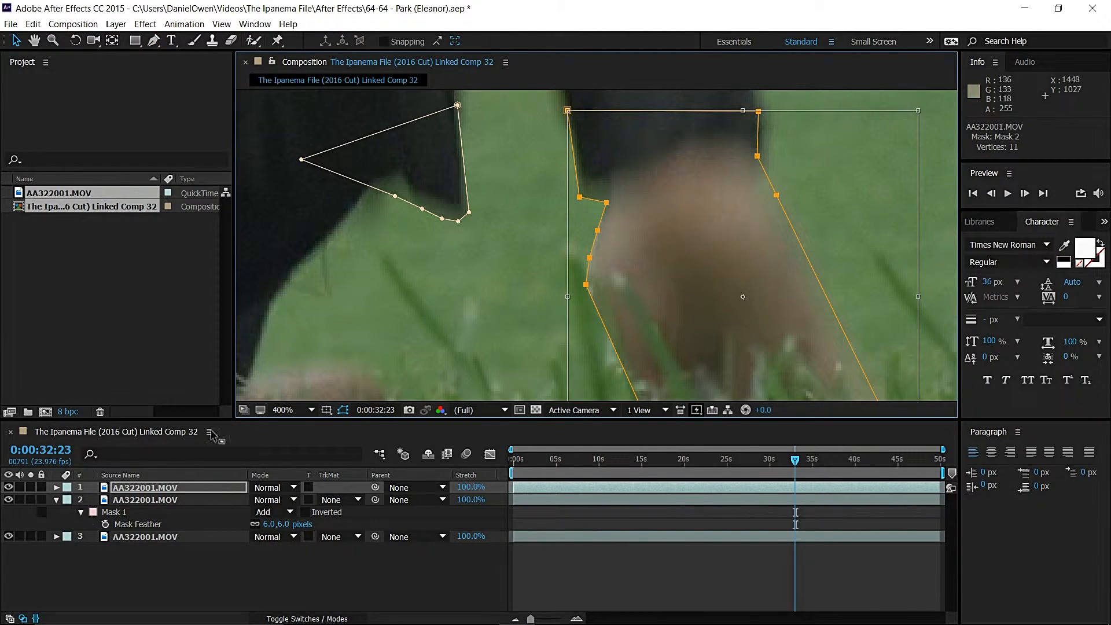
{"action": "left_click", "coordinate": [155, 485]}
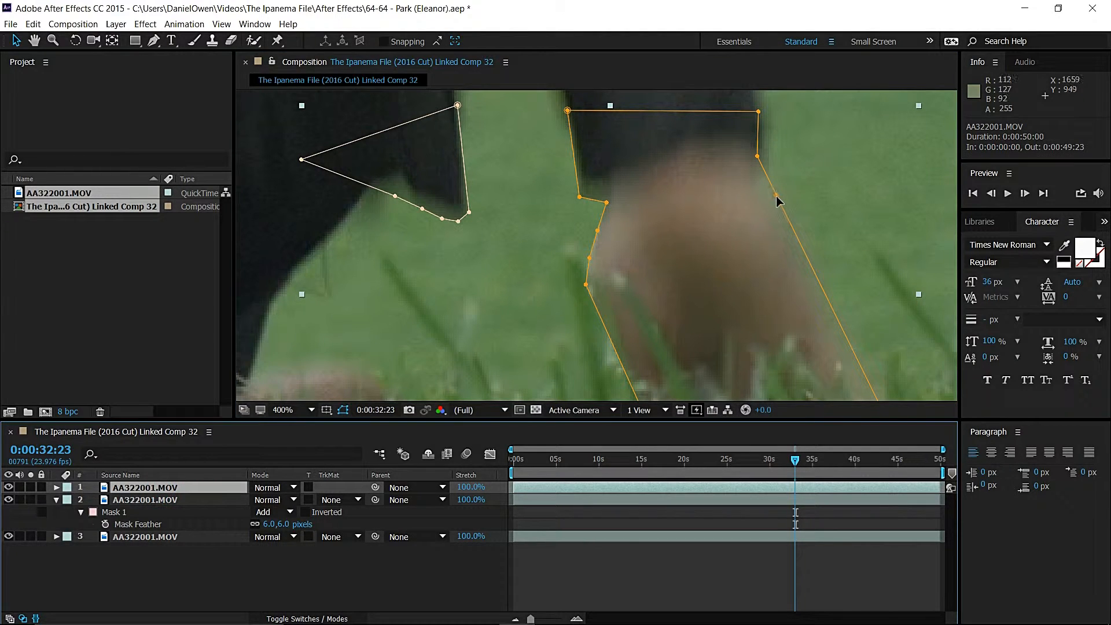
{"action": "left_click_drag", "start_coordinate": [778, 196], "coordinate": [788, 227]}
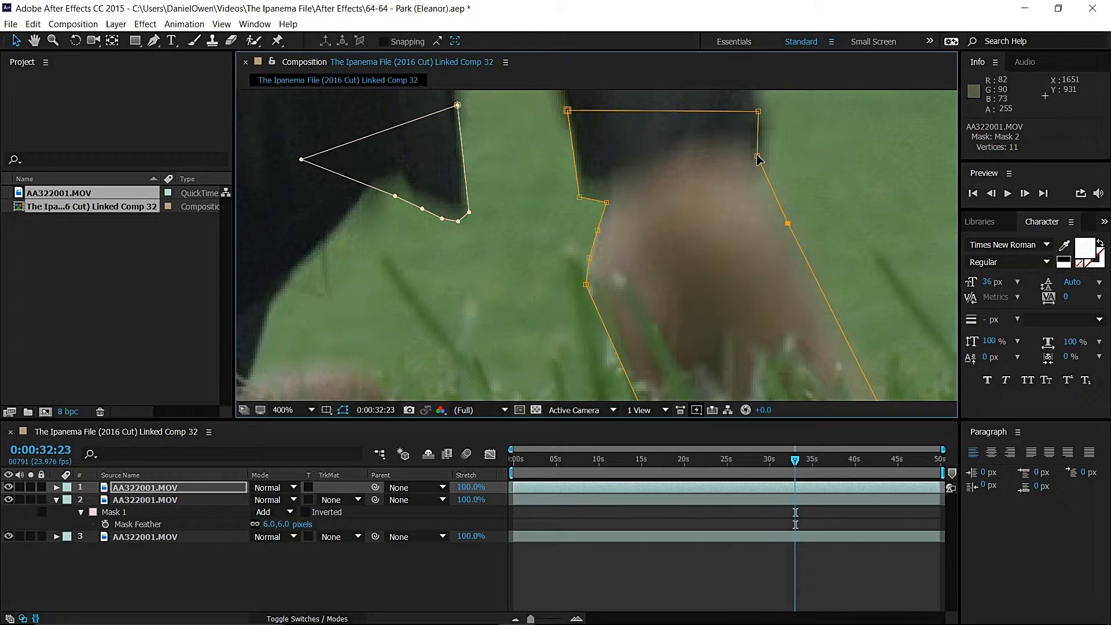
{"action": "left_click_drag", "start_coordinate": [758, 158], "coordinate": [766, 193]}
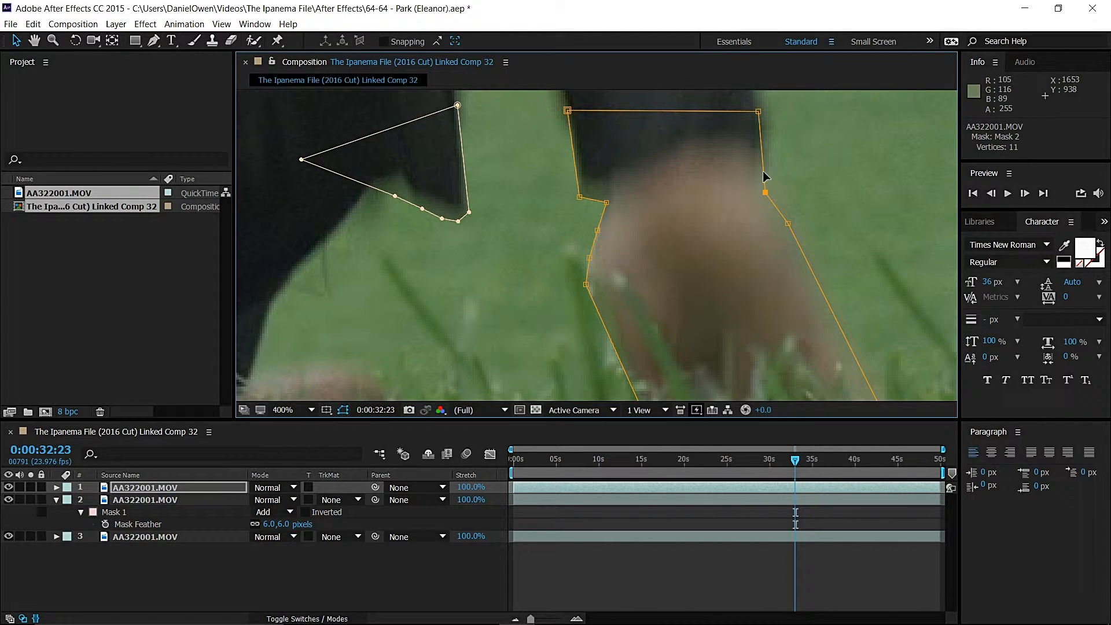
Step: Add two vertices along the right side of the cuff and push them outward to enclose the blurred sleeve edge
{"action": "key", "text": "g"}
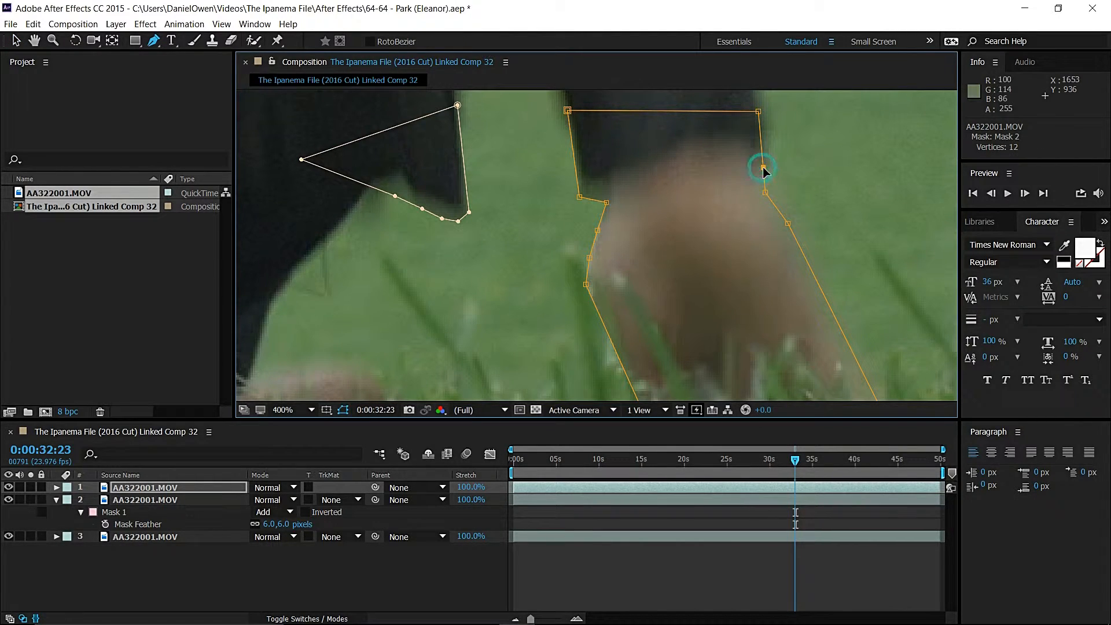
{"action": "left_click_drag", "start_coordinate": [762, 168], "coordinate": [771, 169]}
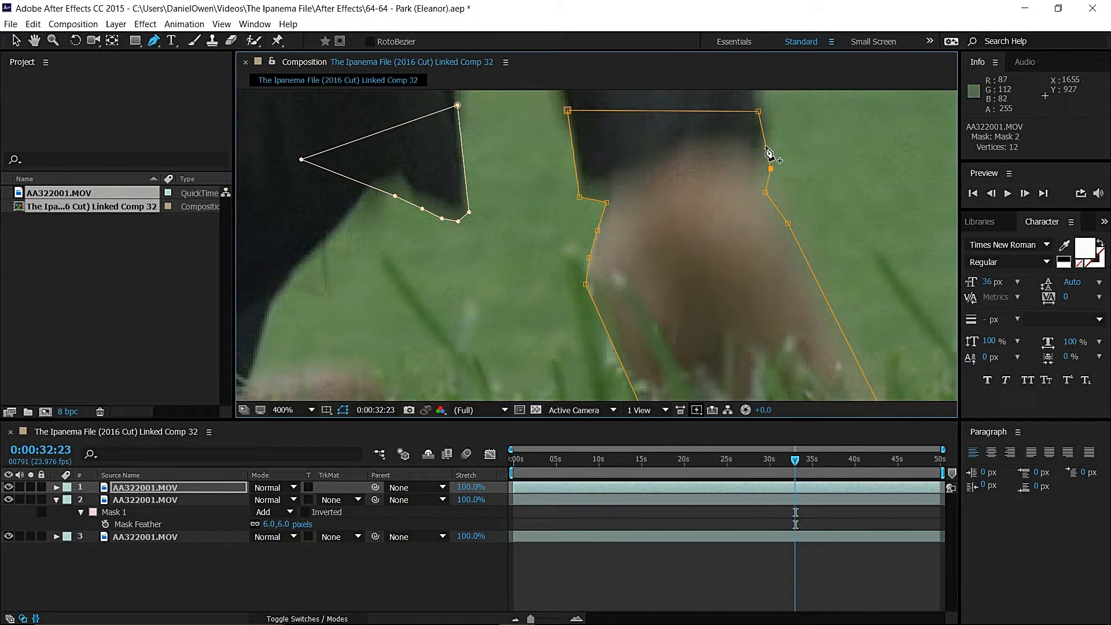
{"action": "left_click_drag", "start_coordinate": [765, 145], "coordinate": [779, 126]}
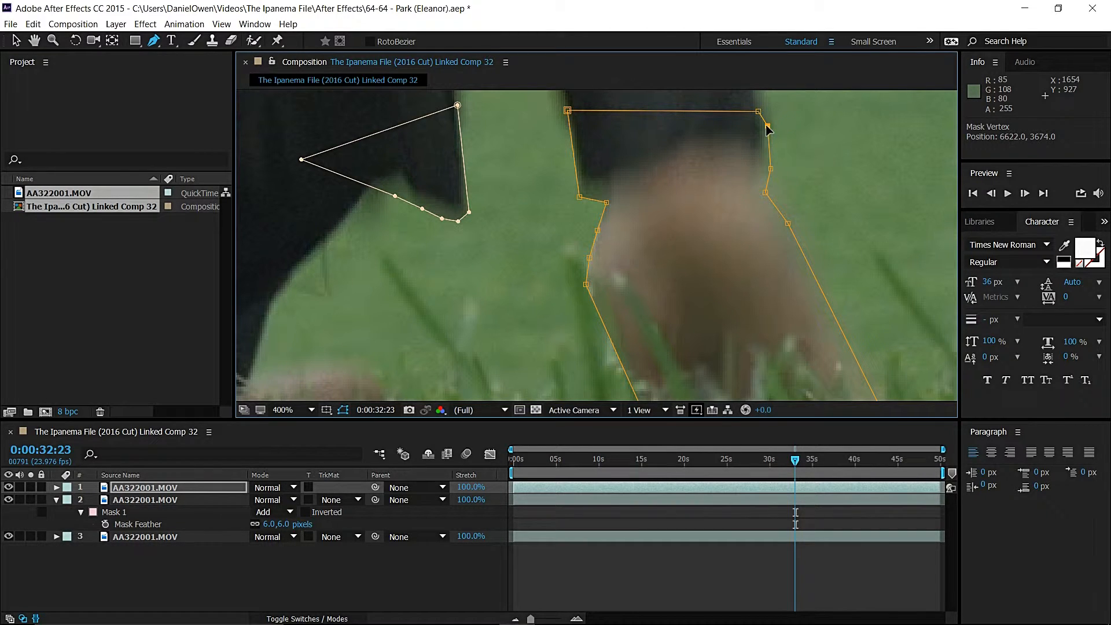
Step: Tighten the hand mask's left edge by moving two of its vertices inward onto the skin, excluding the white fringe
{"action": "key", "text": "comma"}
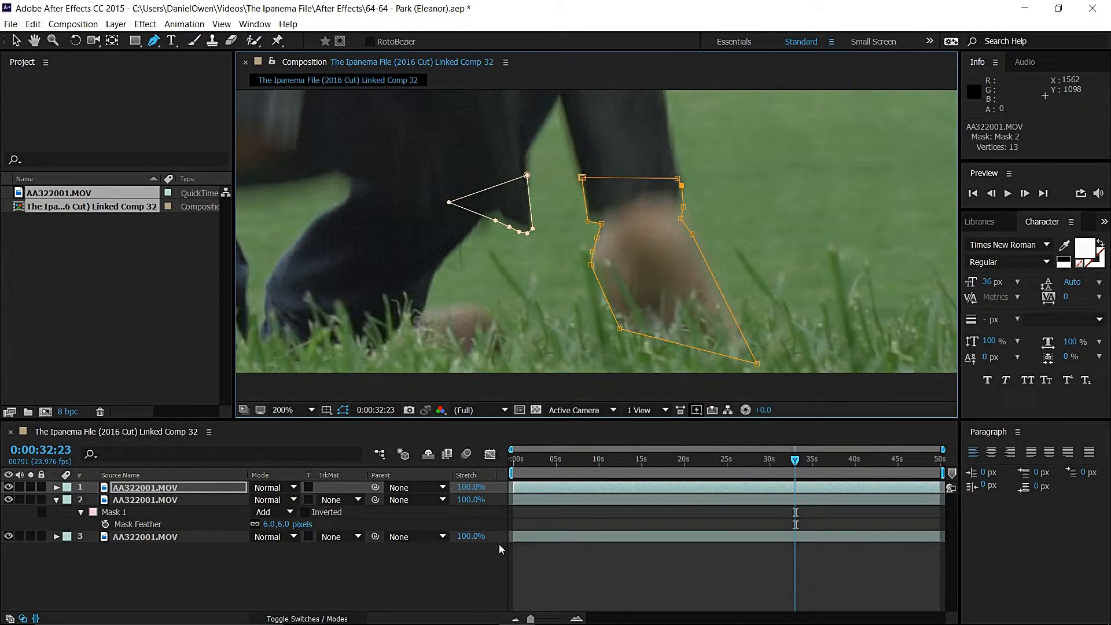
{"action": "left_click", "coordinate": [457, 580]}
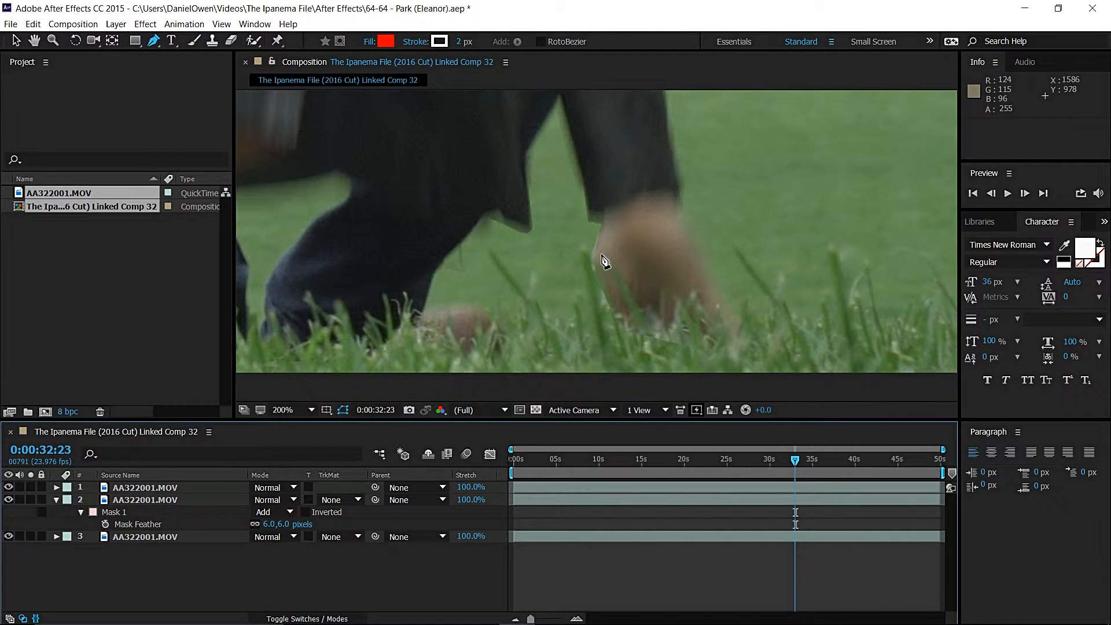
{"action": "key", "text": "period"}
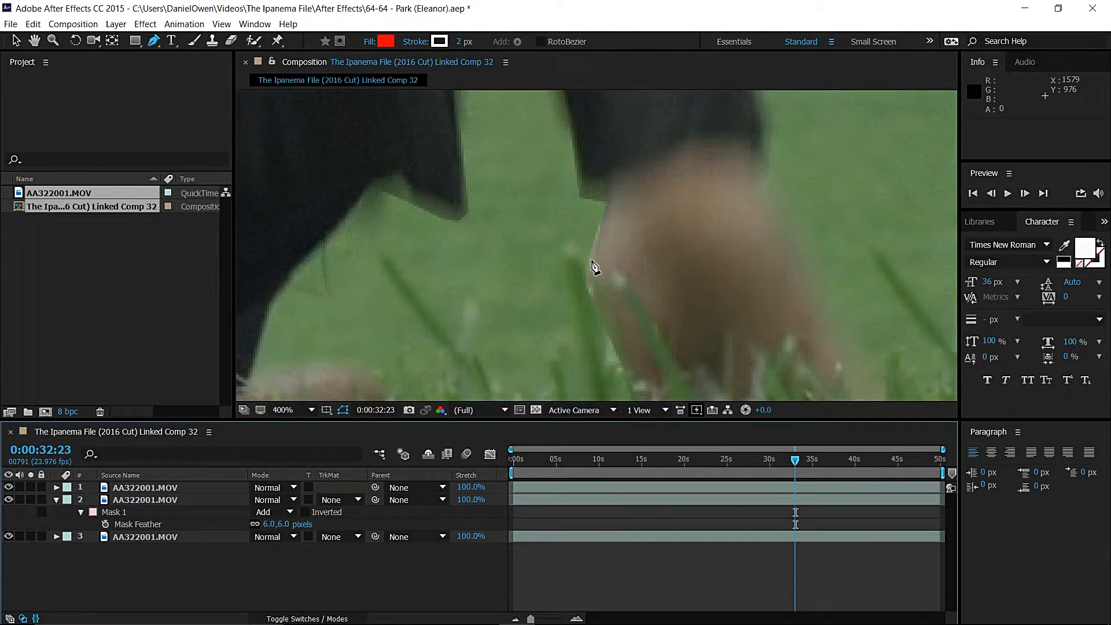
{"action": "left_click", "coordinate": [195, 493]}
{"action": "left_click", "coordinate": [193, 488]}
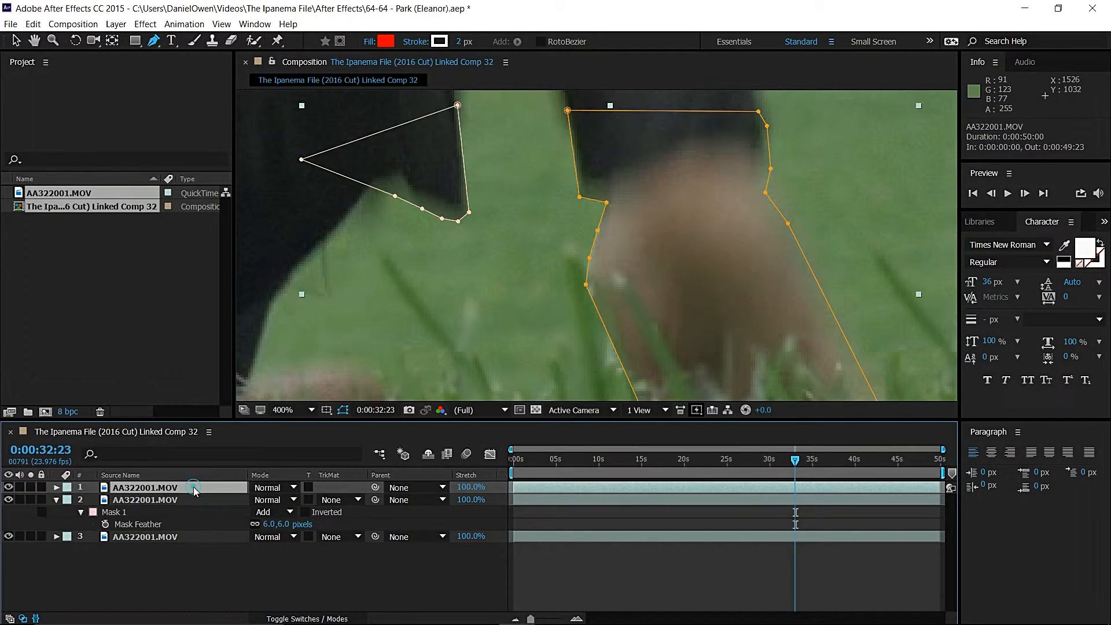
{"action": "left_click", "coordinate": [591, 258]}
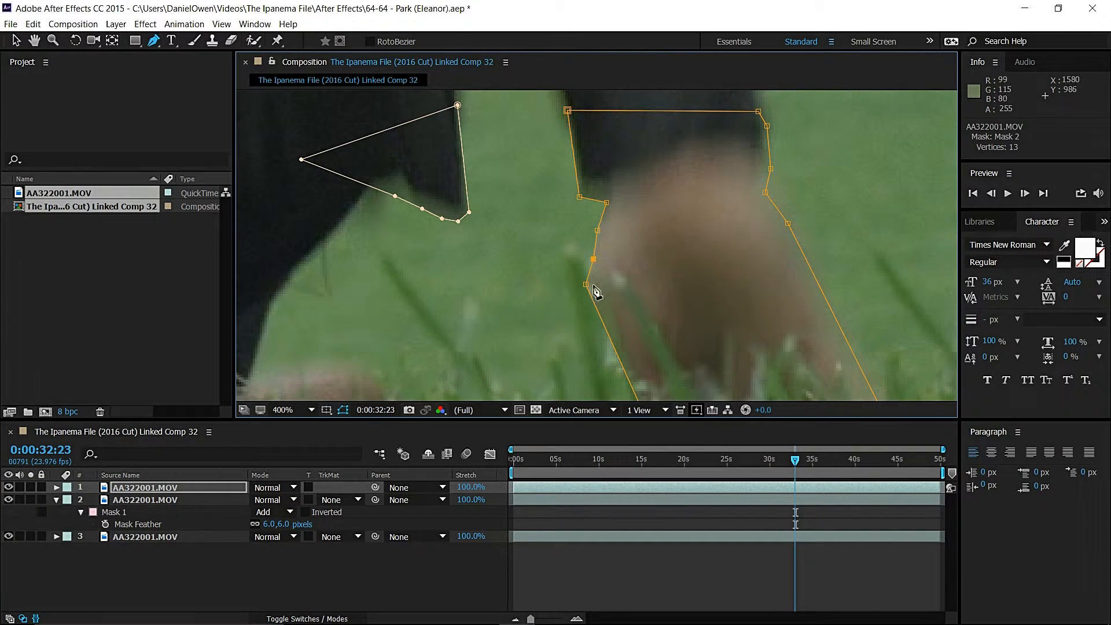
{"action": "left_click_drag", "start_coordinate": [586, 284], "coordinate": [591, 287]}
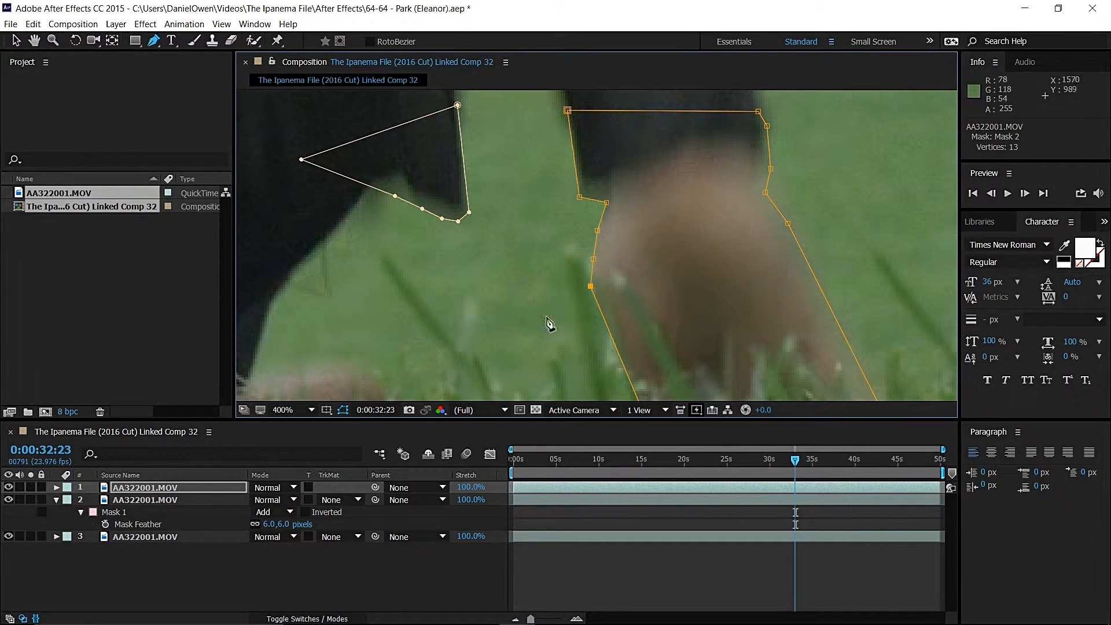
{"action": "left_click", "coordinate": [411, 565]}
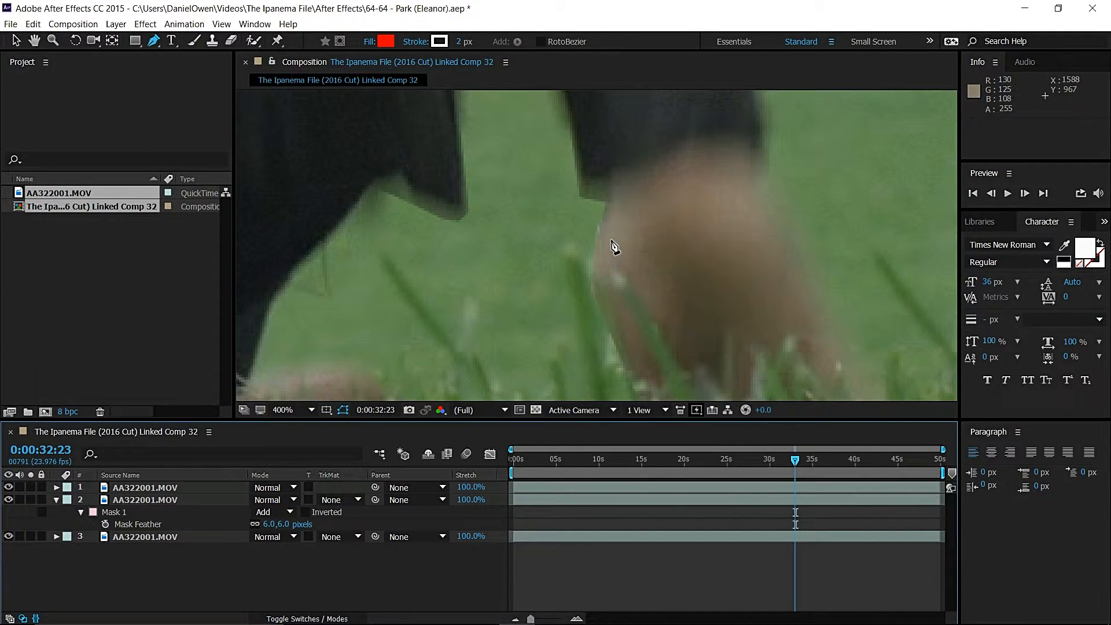
Step: Examine the composited hand and clothing edges at several magnifications with the mask outlines hidden
{"action": "scroll", "coordinate": [614, 247], "scroll_direction": "down", "scroll_amount": 3}
{"action": "scroll", "coordinate": [612, 252], "scroll_direction": "down", "scroll_amount": 1}
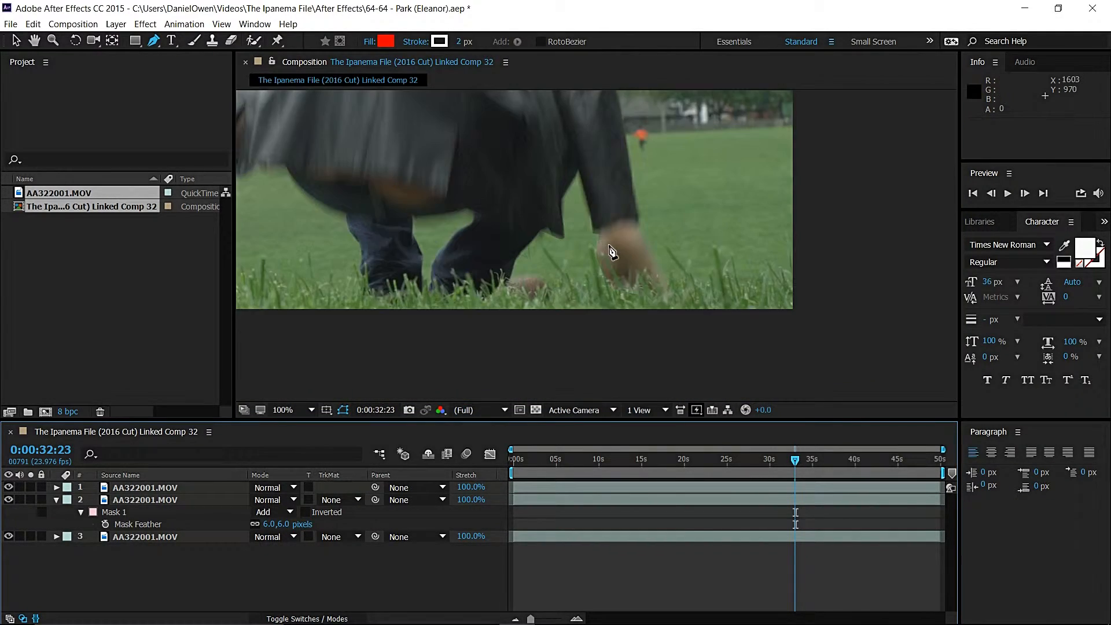
{"action": "scroll", "coordinate": [613, 251], "scroll_direction": "up", "scroll_amount": 4}
{"action": "scroll", "coordinate": [613, 251], "scroll_direction": "down", "scroll_amount": 4}
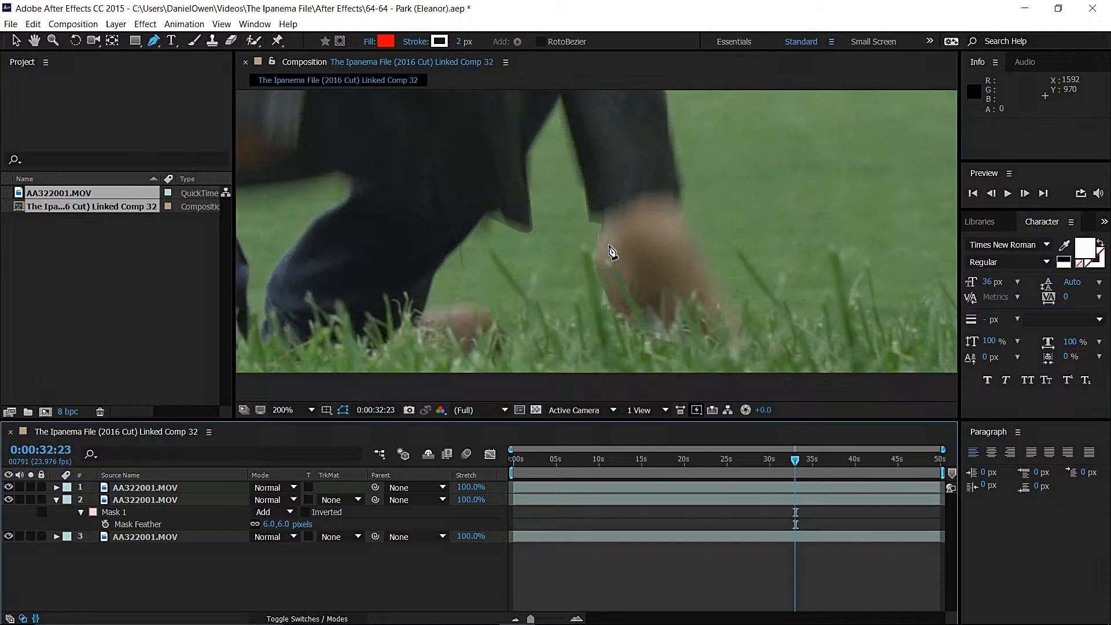
{"action": "scroll", "coordinate": [613, 252], "scroll_direction": "up", "scroll_amount": 4}
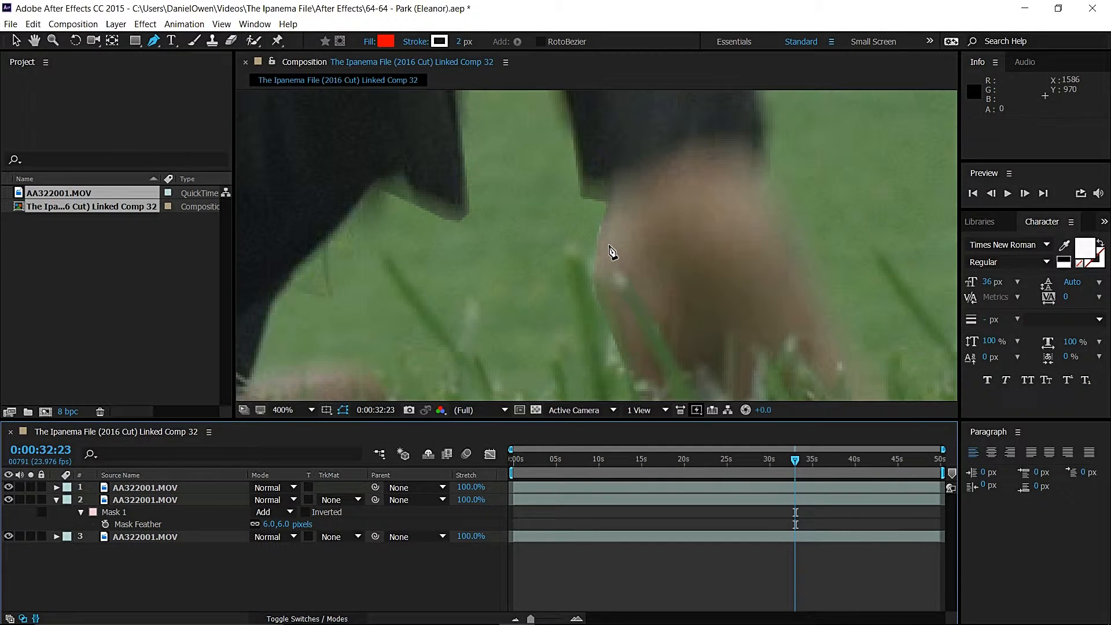
Step: Reveal the top layer's mask properties and enable Mask Path keyframing for Mask 1 and Mask 2 at 0:00:32:23
{"action": "left_click", "coordinate": [135, 487]}
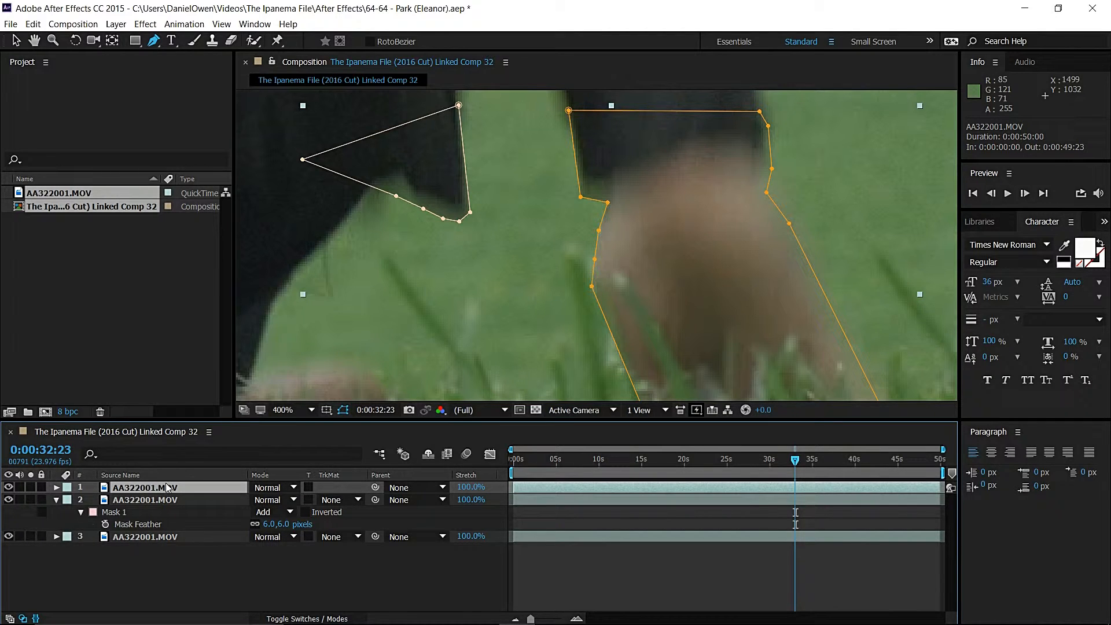
{"action": "key", "text": "m"}
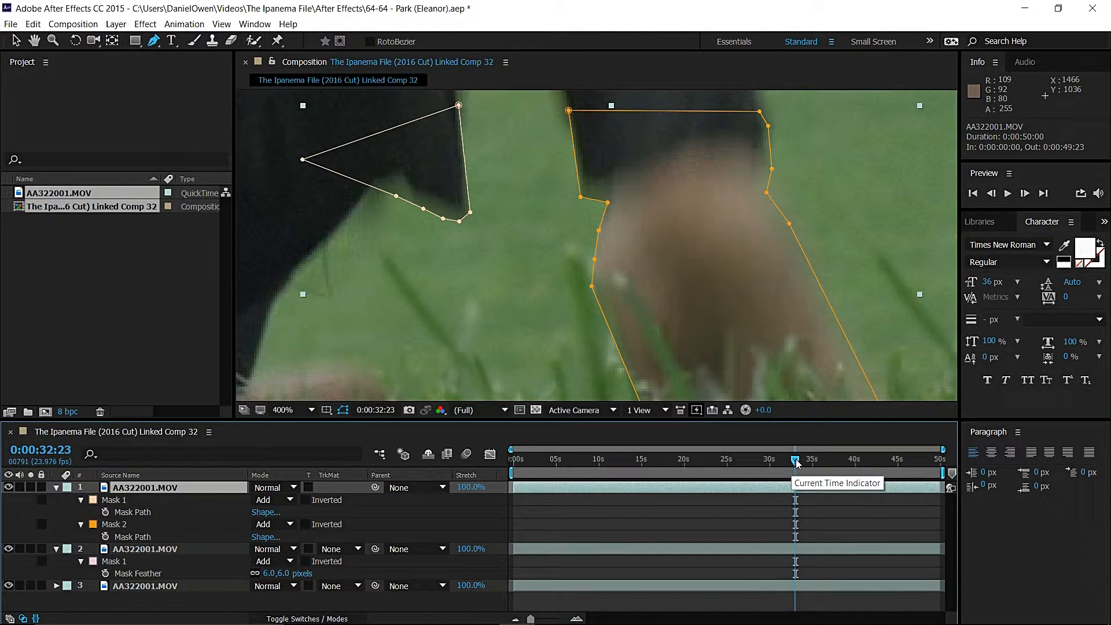
{"action": "left_click", "coordinate": [105, 512]}
{"action": "left_click", "coordinate": [106, 536]}
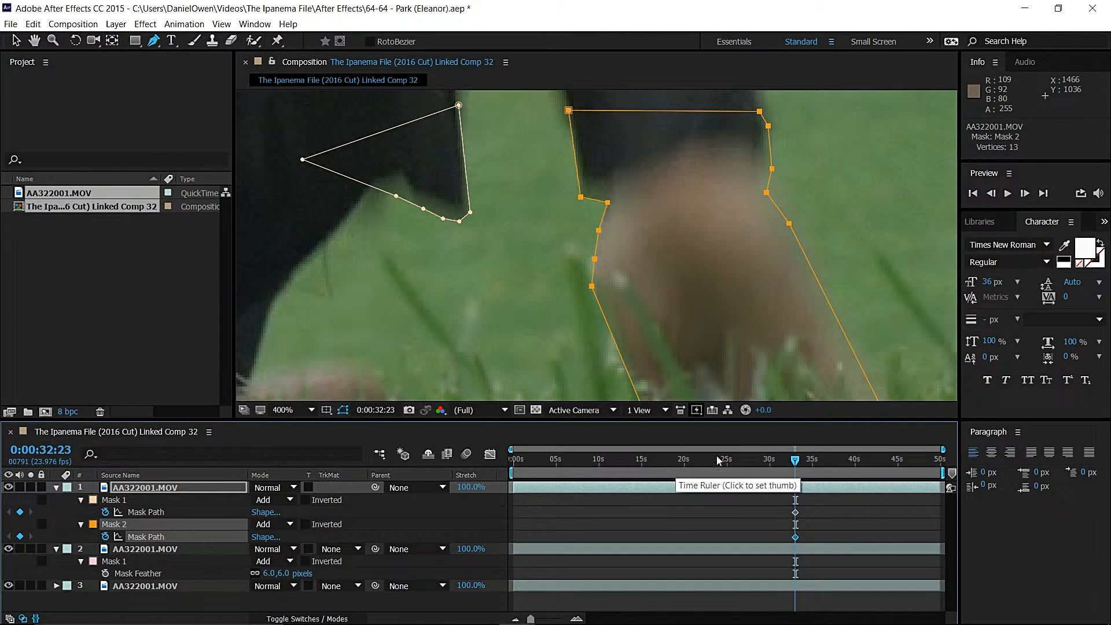
Step: At 0:00:33:05, reshape Mask 1 by moving its vertices outward and down to the grass so it covers the dark clothing gap
{"action": "mouse_move", "coordinate": [795, 463]}
{"action": "left_mouse_down"}
{"action": "mouse_move", "coordinate": [811, 467]}
{"action": "mouse_move", "coordinate": [787, 462]}
{"action": "mouse_move", "coordinate": [795, 468]}
{"action": "left_mouse_up"}
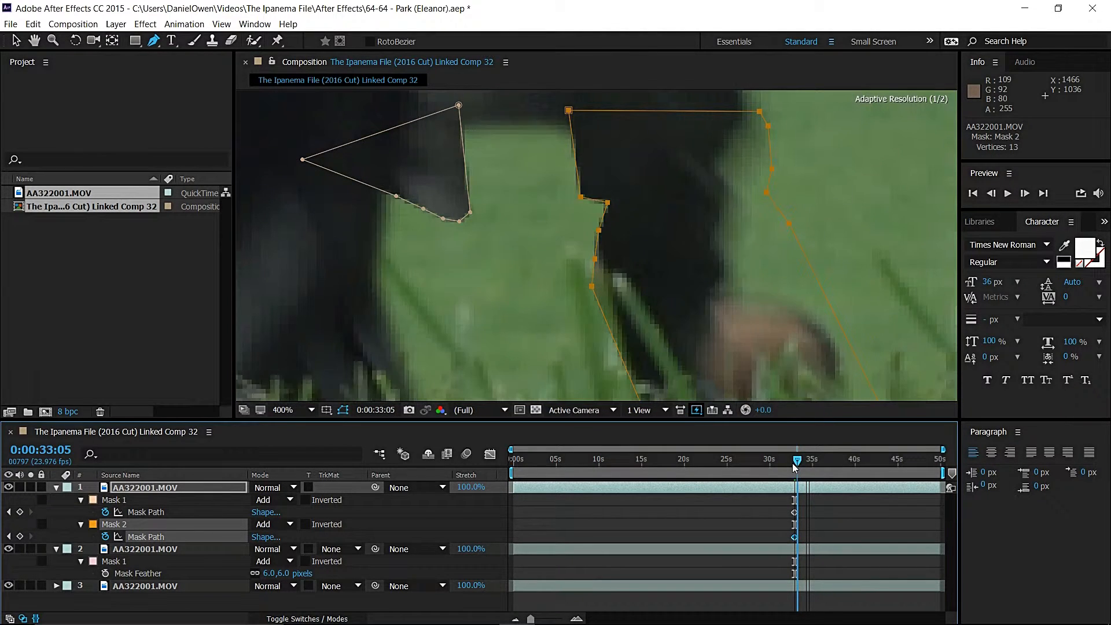
{"action": "key", "text": "comma"}
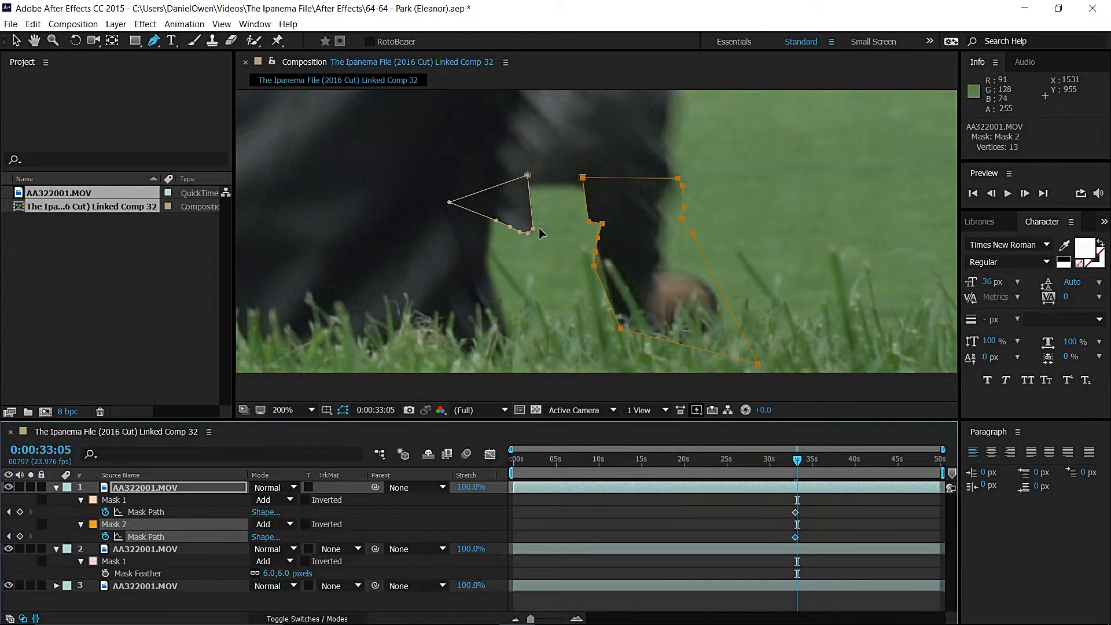
{"action": "left_click_drag", "start_coordinate": [526, 234], "coordinate": [635, 272]}
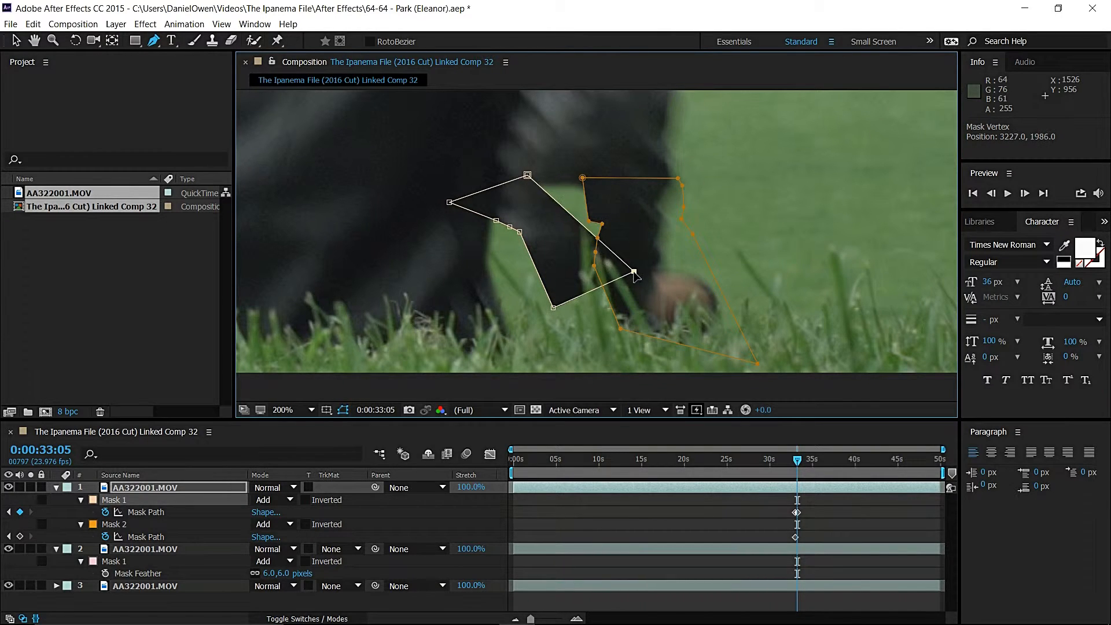
{"action": "left_click_drag", "start_coordinate": [527, 175], "coordinate": [577, 161]}
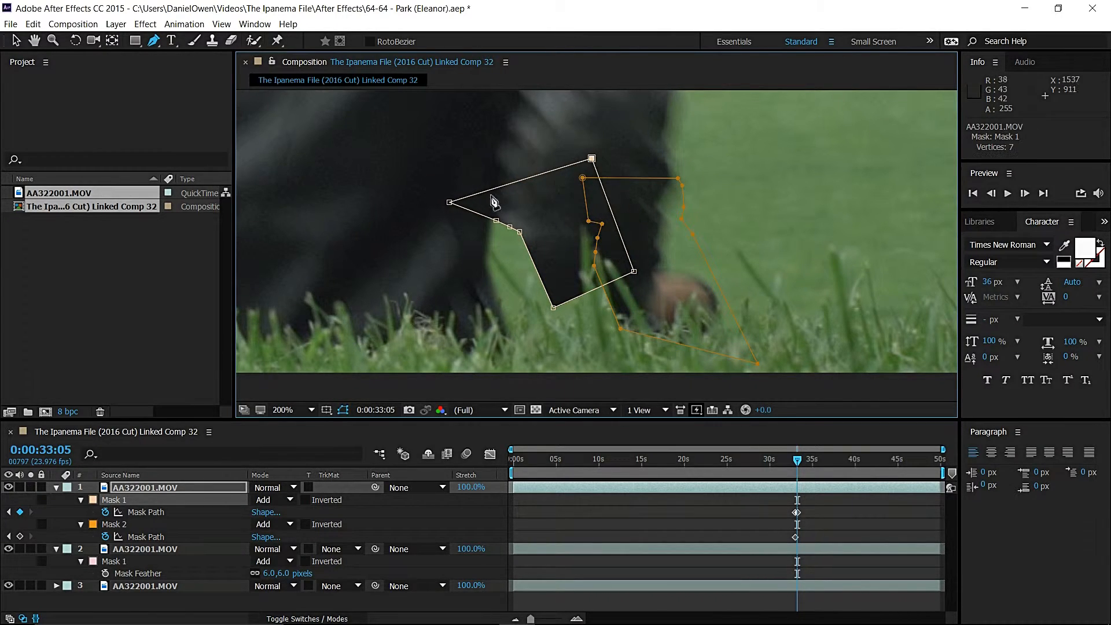
{"action": "left_click_drag", "start_coordinate": [520, 232], "coordinate": [507, 354]}
{"action": "left_click_drag", "start_coordinate": [509, 227], "coordinate": [480, 300]}
{"action": "left_click_drag", "start_coordinate": [496, 221], "coordinate": [454, 248]}
{"action": "left_click_drag", "start_coordinate": [553, 310], "coordinate": [606, 357]}
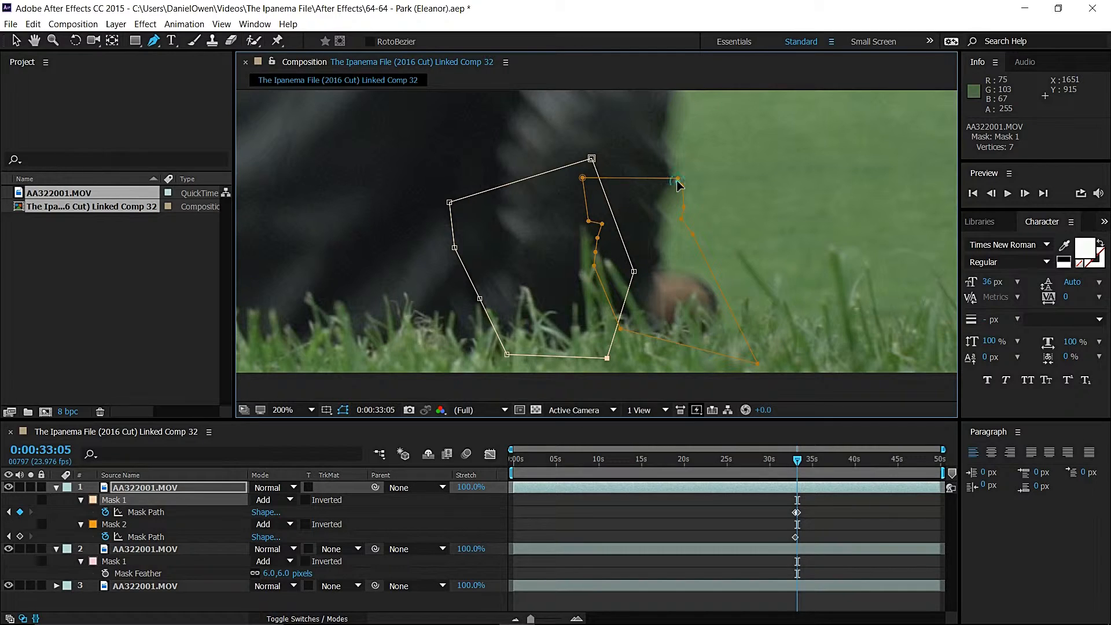
Step: At 0:00:33:05, reshape Mask 2 by pulling its upper right edge inward and straightening the vertices along its left edge
{"action": "left_click_drag", "start_coordinate": [678, 184], "coordinate": [667, 209]}
{"action": "left_click_drag", "start_coordinate": [595, 252], "coordinate": [589, 244]}
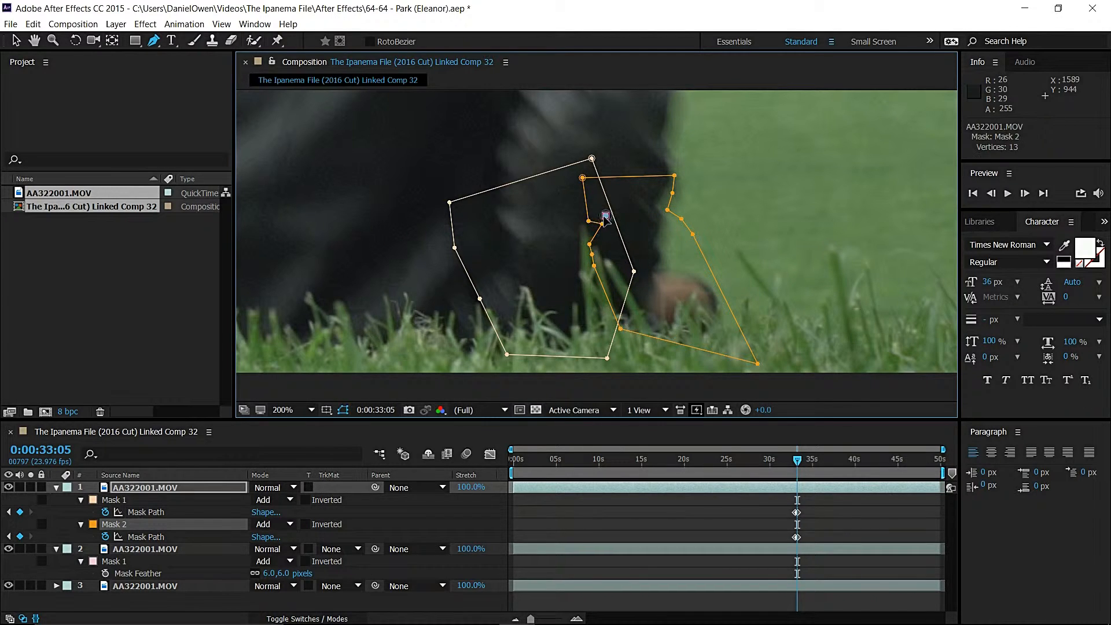
{"action": "left_click", "coordinate": [605, 216]}
{"action": "key", "text": "ctrl+z"}
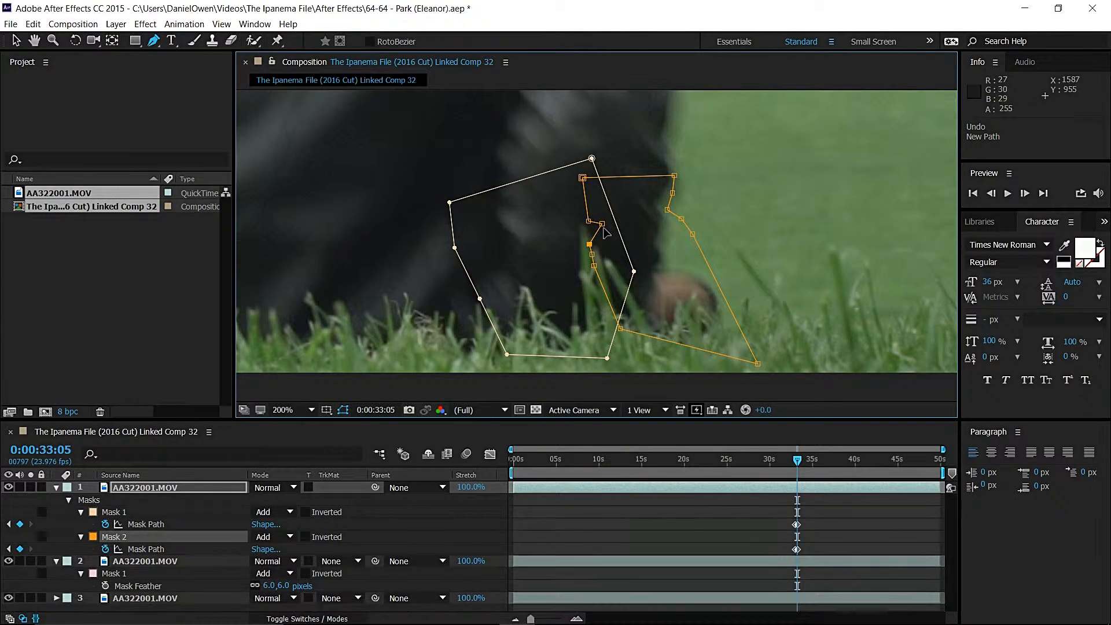
{"action": "left_click_drag", "start_coordinate": [602, 224], "coordinate": [582, 241]}
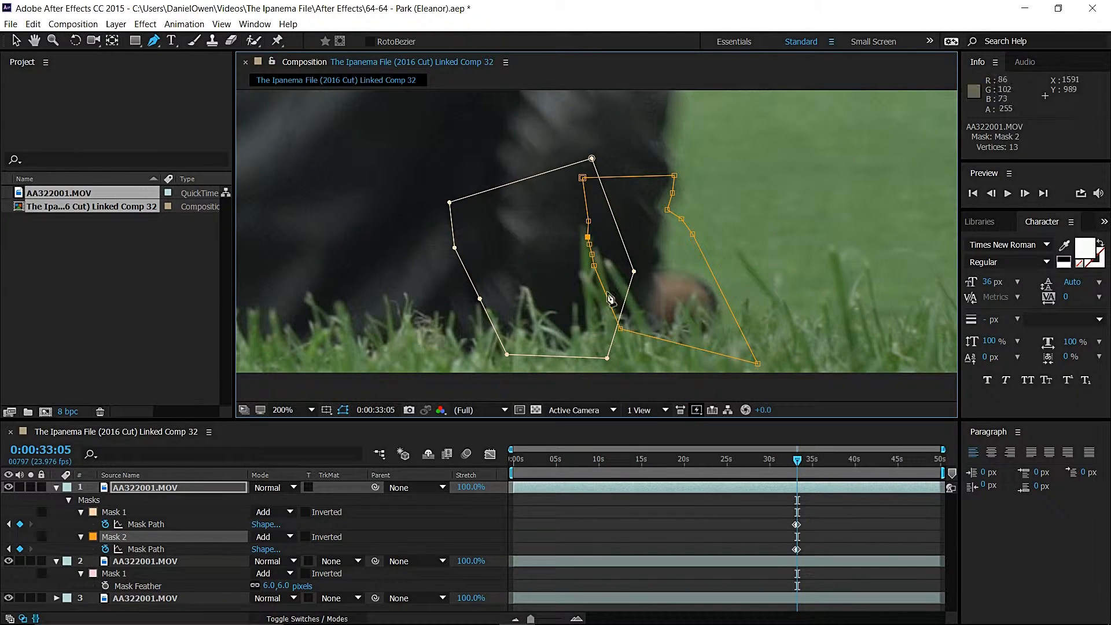
Step: Collapse the second layer's properties and deselect all layers to check the composite without mask outlines
{"action": "left_click", "coordinate": [56, 560]}
{"action": "left_click", "coordinate": [136, 591]}
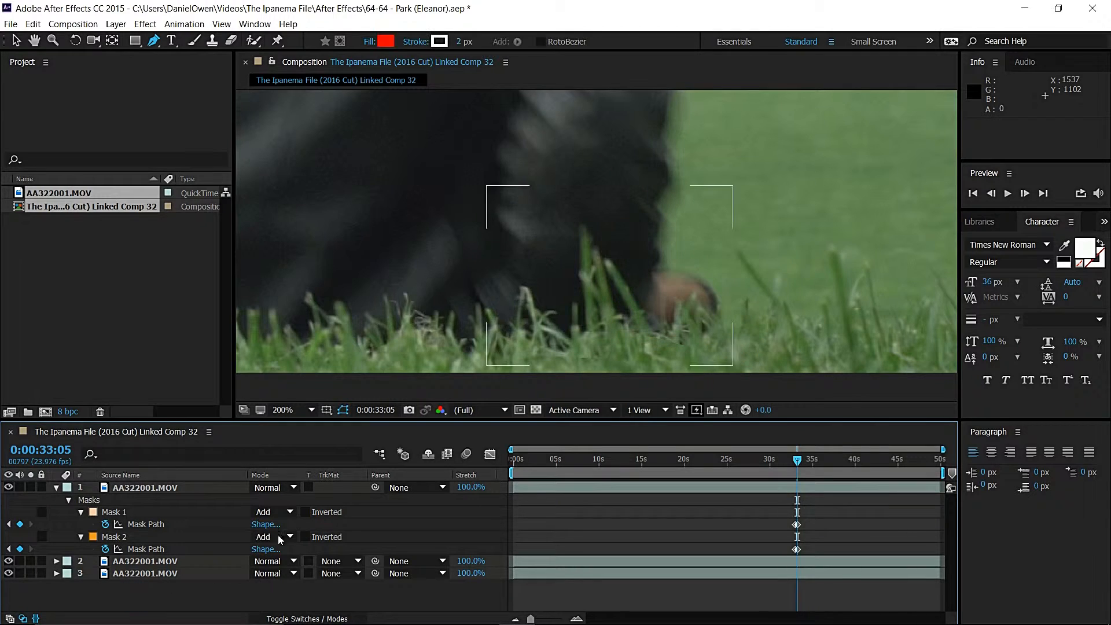
{"action": "scroll", "coordinate": [674, 292], "scroll_direction": "down", "scroll_amount": 1}
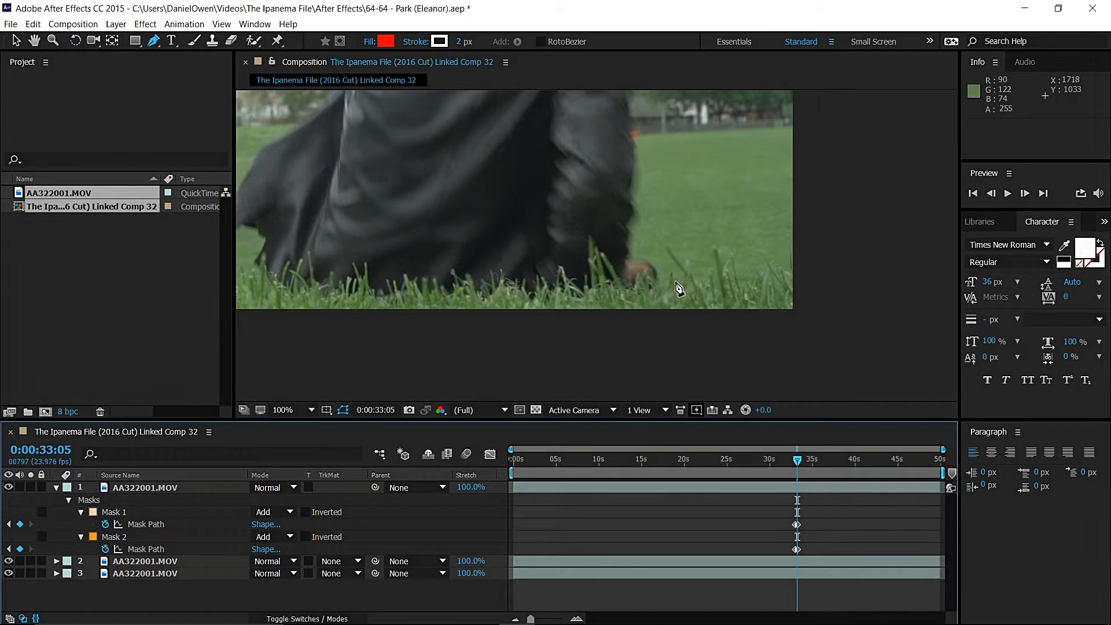
{"action": "scroll", "coordinate": [650, 253], "scroll_direction": "up", "scroll_amount": 1}
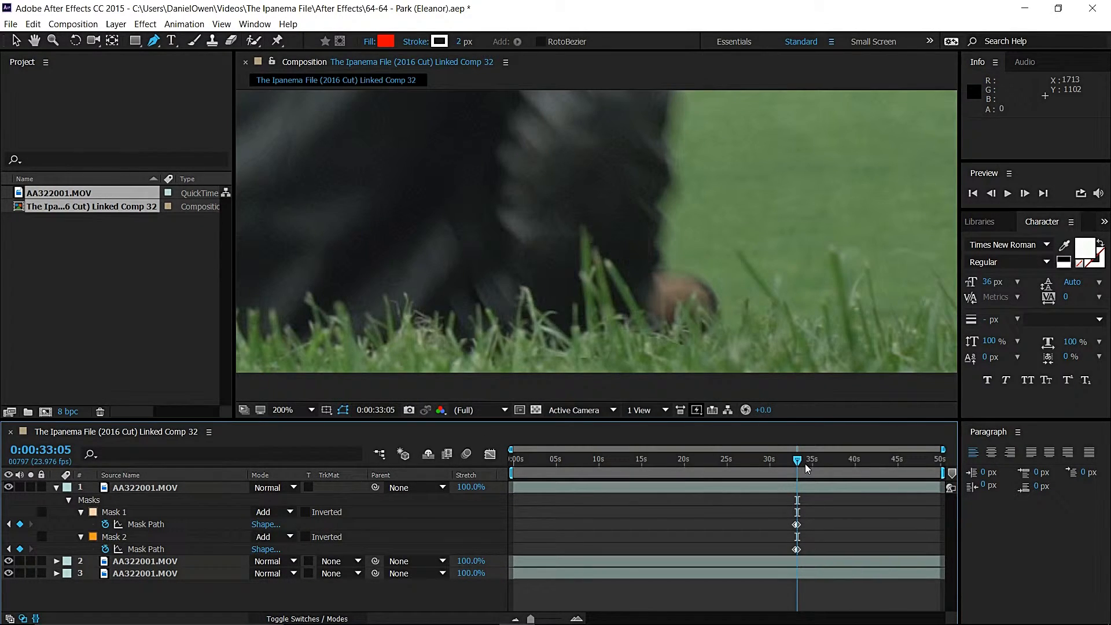
Step: Step frame by frame from 0:00:33:05 to 0:00:33:14 and back to 0:00:33:03, examining the clothing and hand edges
{"action": "left_click", "coordinate": [1024, 194]}
{"action": "left_click", "coordinate": [1024, 195]}
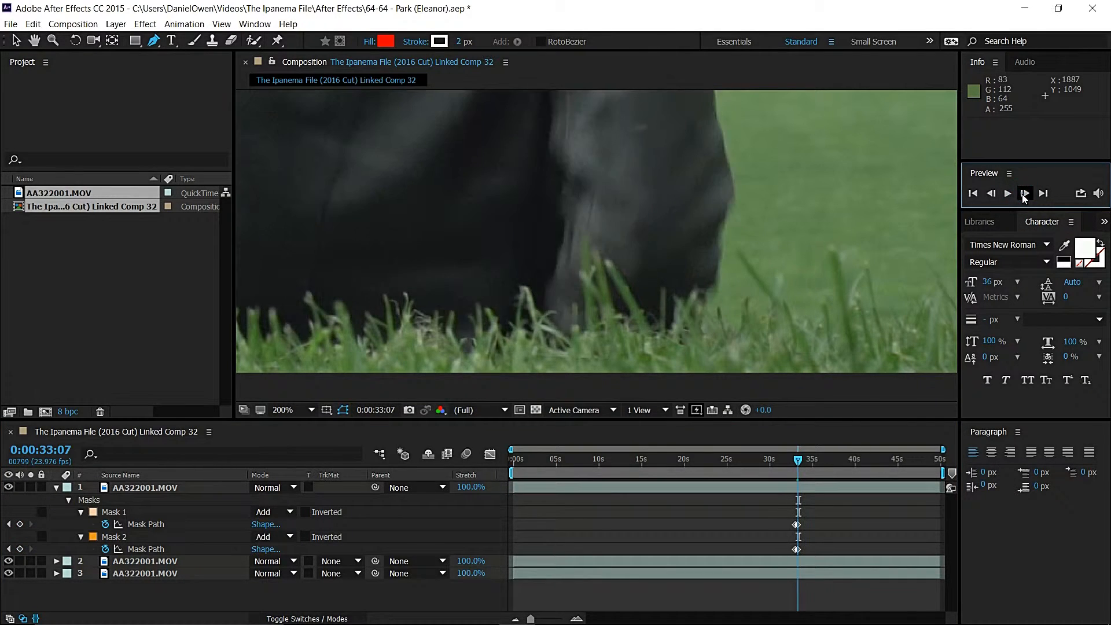
{"action": "left_click", "coordinate": [1025, 194]}
{"action": "left_click", "coordinate": [1024, 195]}
{"action": "left_click", "coordinate": [1025, 194]}
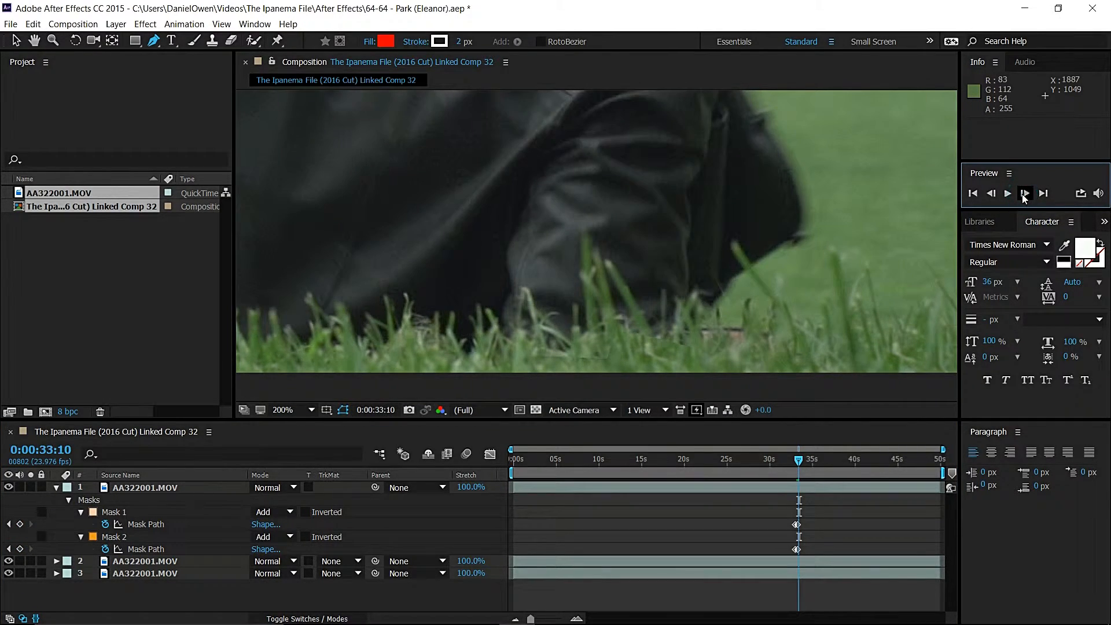
{"action": "left_click", "coordinate": [1024, 195]}
{"action": "left_click", "coordinate": [1025, 195]}
{"action": "left_click", "coordinate": [1024, 194]}
{"action": "left_click", "coordinate": [1023, 195]}
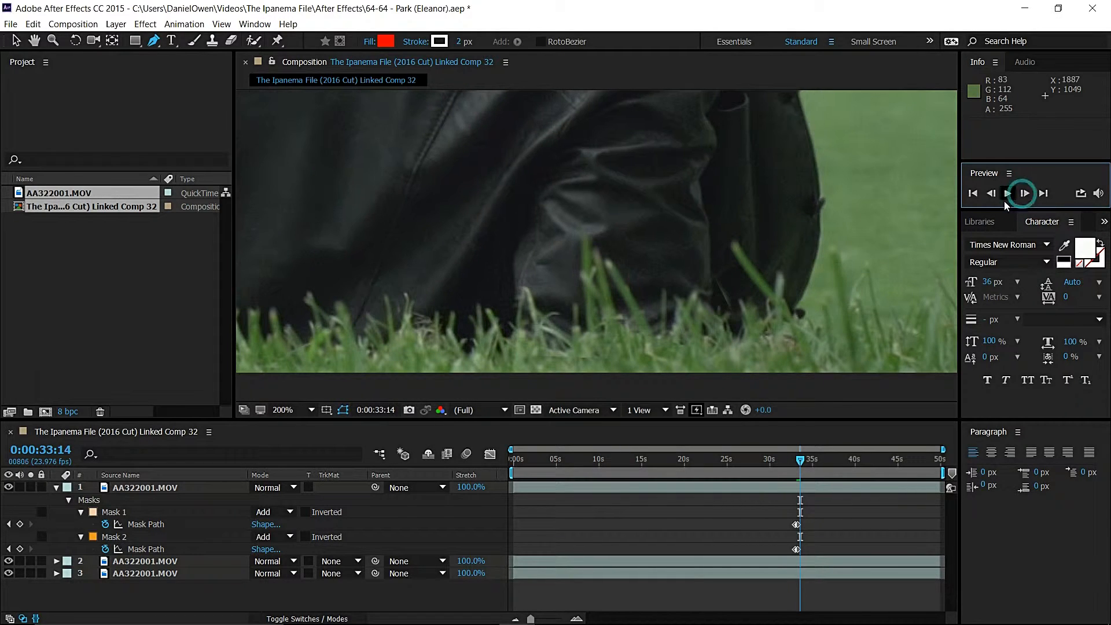
{"action": "left_click", "coordinate": [992, 192]}
{"action": "left_click", "coordinate": [992, 192]}
{"action": "left_click", "coordinate": [992, 192]}
{"action": "left_click", "coordinate": [993, 191]}
{"action": "left_click", "coordinate": [993, 191]}
{"action": "left_click", "coordinate": [993, 194]}
{"action": "left_click", "coordinate": [994, 194]}
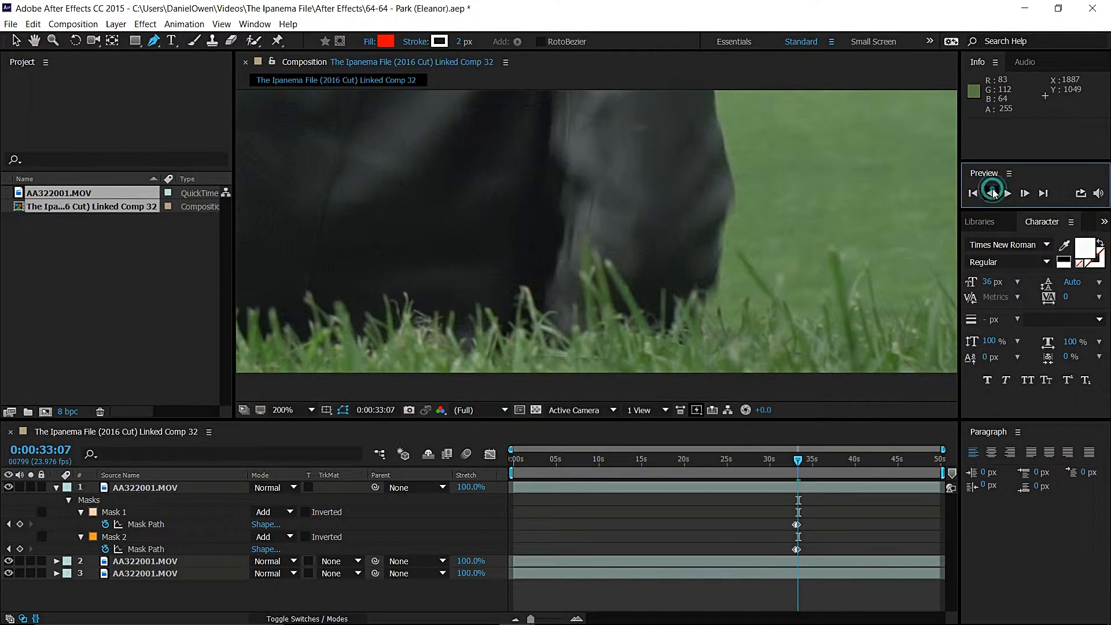
{"action": "left_click", "coordinate": [994, 193]}
{"action": "left_click", "coordinate": [994, 193]}
{"action": "left_click", "coordinate": [993, 193]}
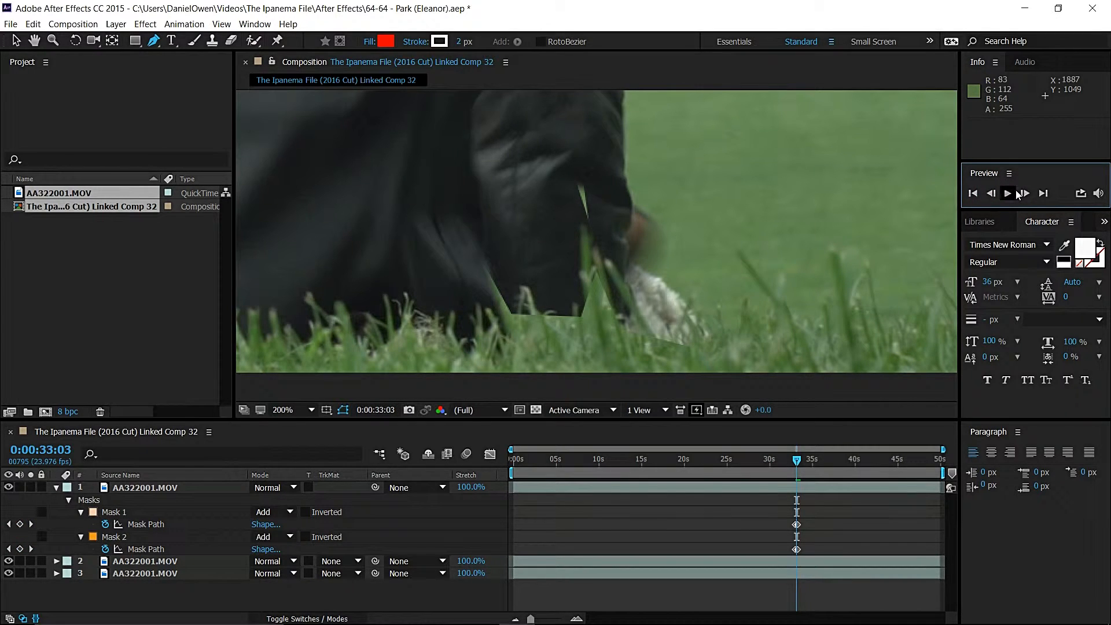
Step: At 0:00:33:04, reshape the top layer's Mask 2 closely around the hand by moving its two lower corners and right-hand vertex
{"action": "left_click", "coordinate": [1025, 193]}
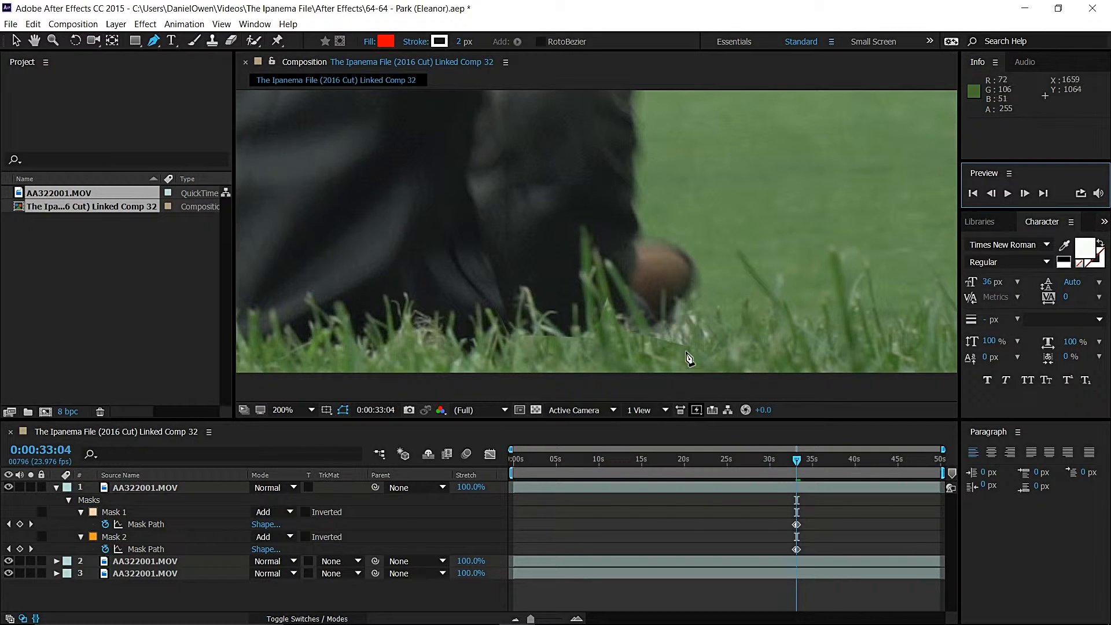
{"action": "left_click", "coordinate": [189, 488]}
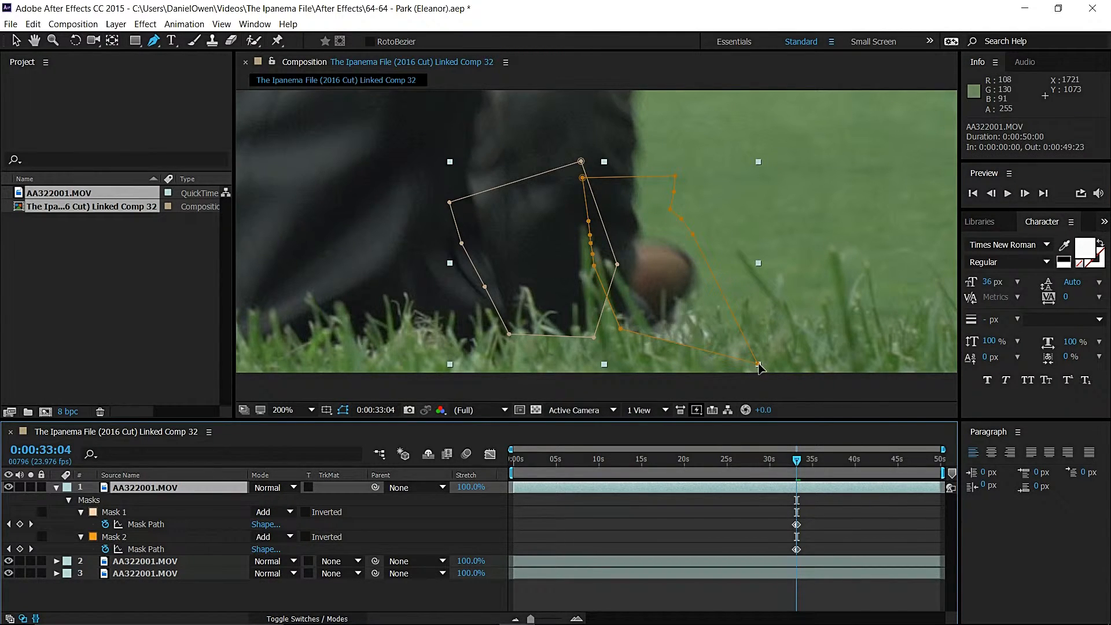
{"action": "left_click_drag", "start_coordinate": [758, 365], "coordinate": [690, 304]}
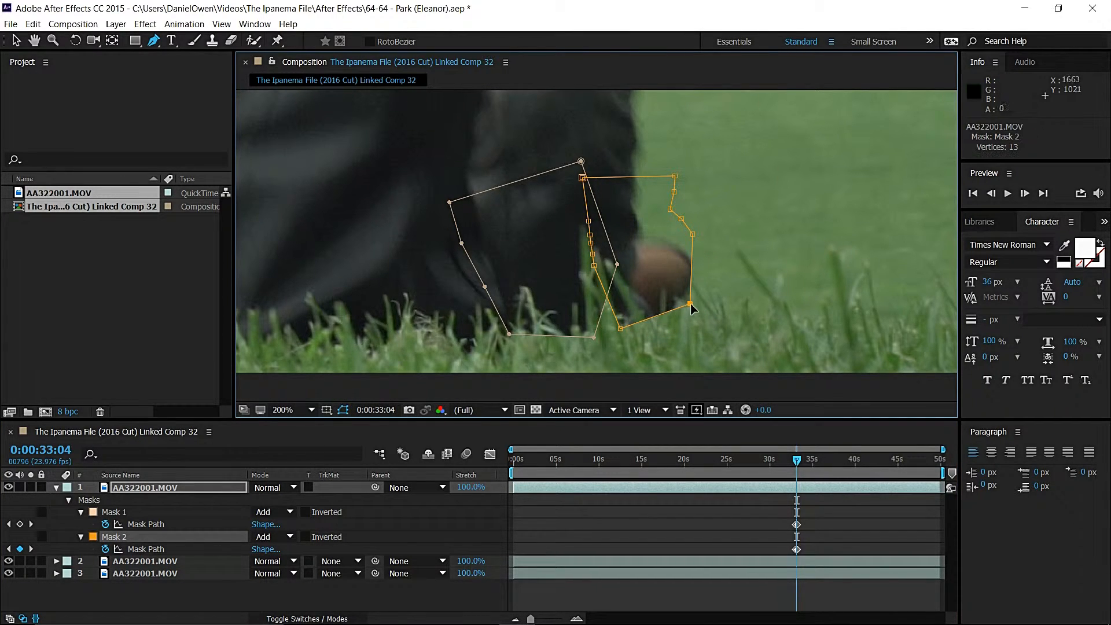
{"action": "mouse_move", "coordinate": [618, 330]}
{"action": "left_mouse_down"}
{"action": "mouse_move", "coordinate": [661, 383]}
{"action": "mouse_move", "coordinate": [622, 349]}
{"action": "left_mouse_up"}
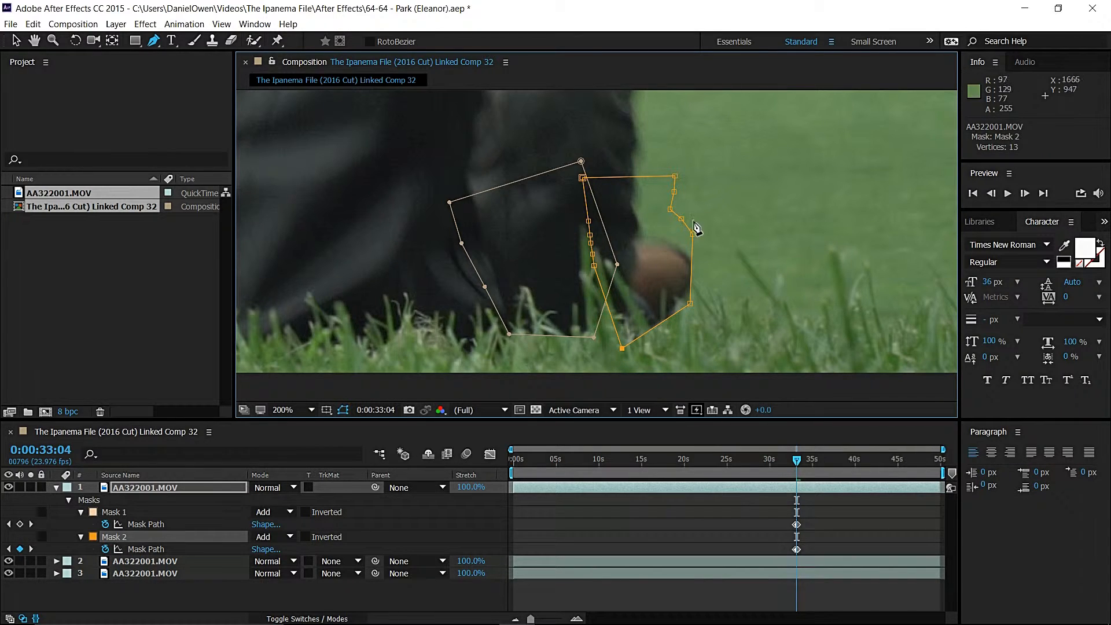
{"action": "mouse_move", "coordinate": [693, 233]}
{"action": "left_mouse_down"}
{"action": "mouse_move", "coordinate": [722, 245]}
{"action": "mouse_move", "coordinate": [711, 243]}
{"action": "left_mouse_up"}
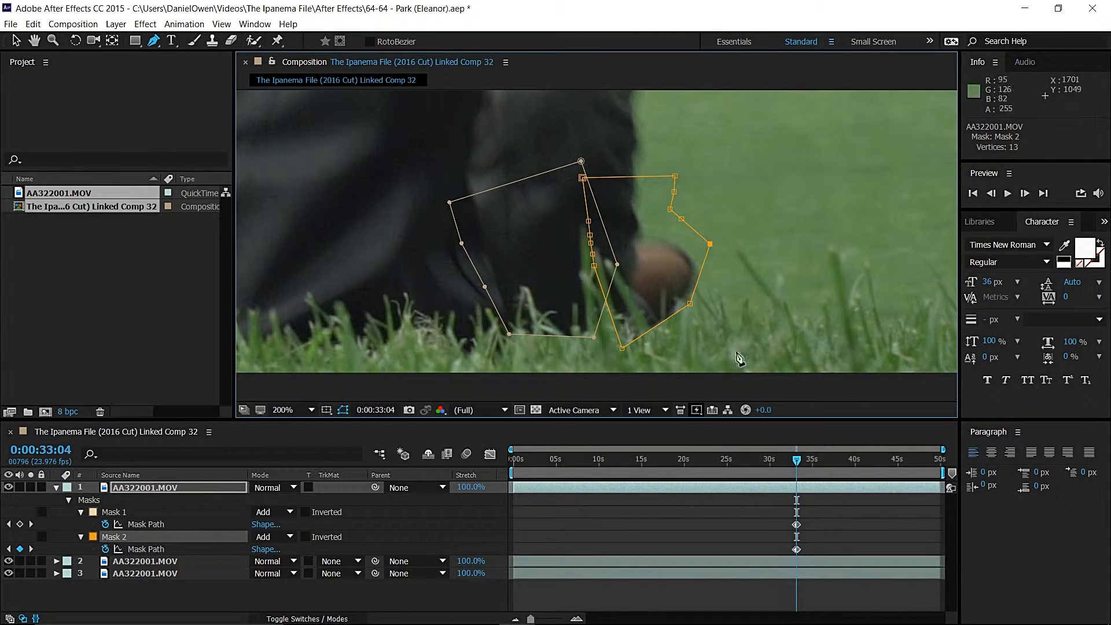
Step: At 0:00:33:03, nudge Mask 1's right vertex outward and tighten Mask 2 around the sleeve and hand, excluding the white object
{"action": "left_click", "coordinate": [992, 194]}
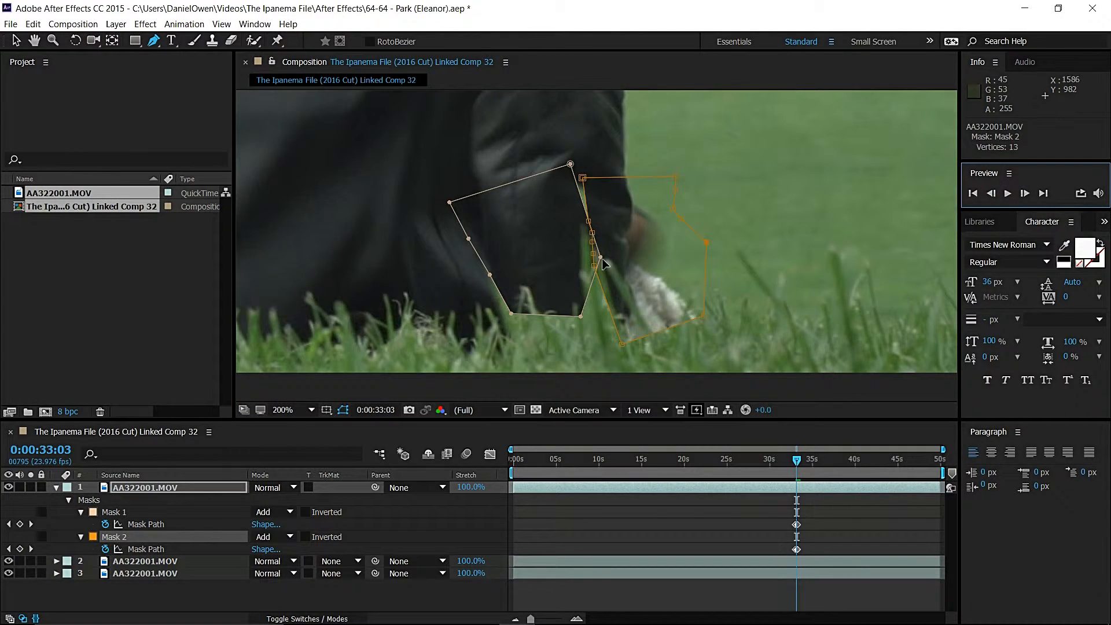
{"action": "mouse_move", "coordinate": [598, 258]}
{"action": "left_mouse_down"}
{"action": "mouse_move", "coordinate": [565, 268]}
{"action": "mouse_move", "coordinate": [596, 258]}
{"action": "left_mouse_up"}
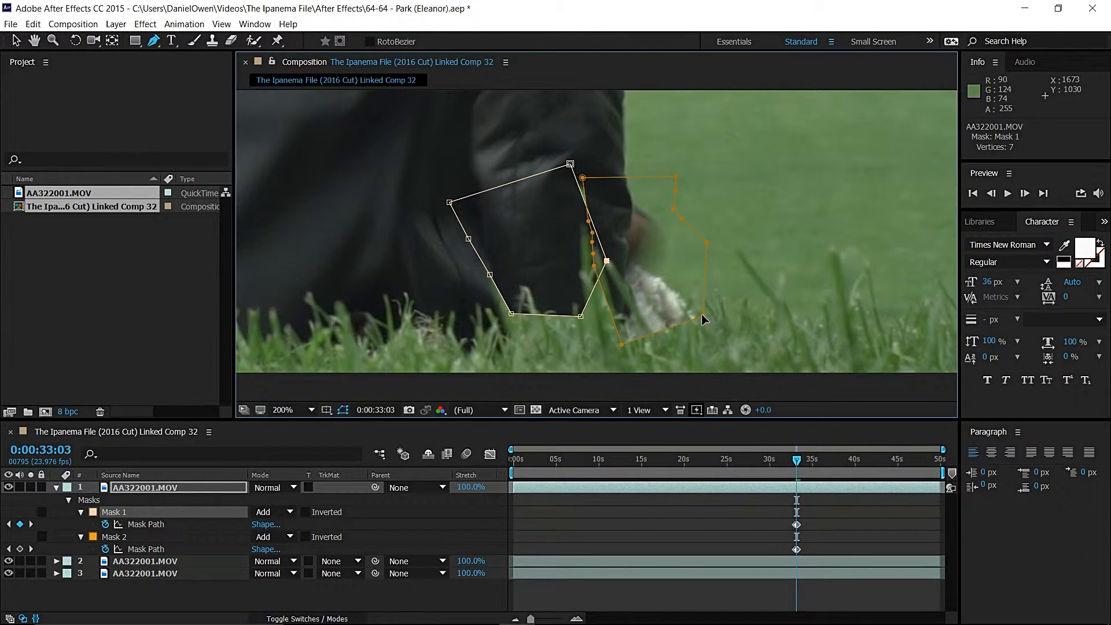
{"action": "left_click_drag", "start_coordinate": [702, 319], "coordinate": [663, 274]}
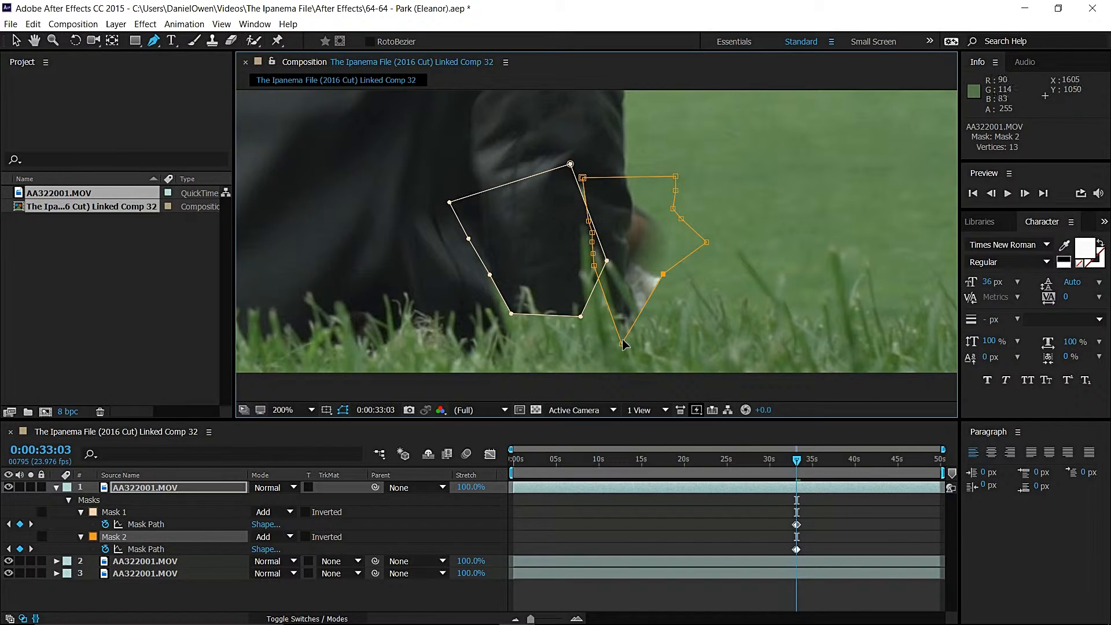
{"action": "left_click_drag", "start_coordinate": [623, 343], "coordinate": [624, 328]}
{"action": "left_click_drag", "start_coordinate": [663, 274], "coordinate": [649, 311]}
{"action": "left_click_drag", "start_coordinate": [677, 358], "coordinate": [635, 294]}
{"action": "left_click_drag", "start_coordinate": [707, 240], "coordinate": [636, 271]}
{"action": "left_click_drag", "start_coordinate": [676, 217], "coordinate": [635, 190]}
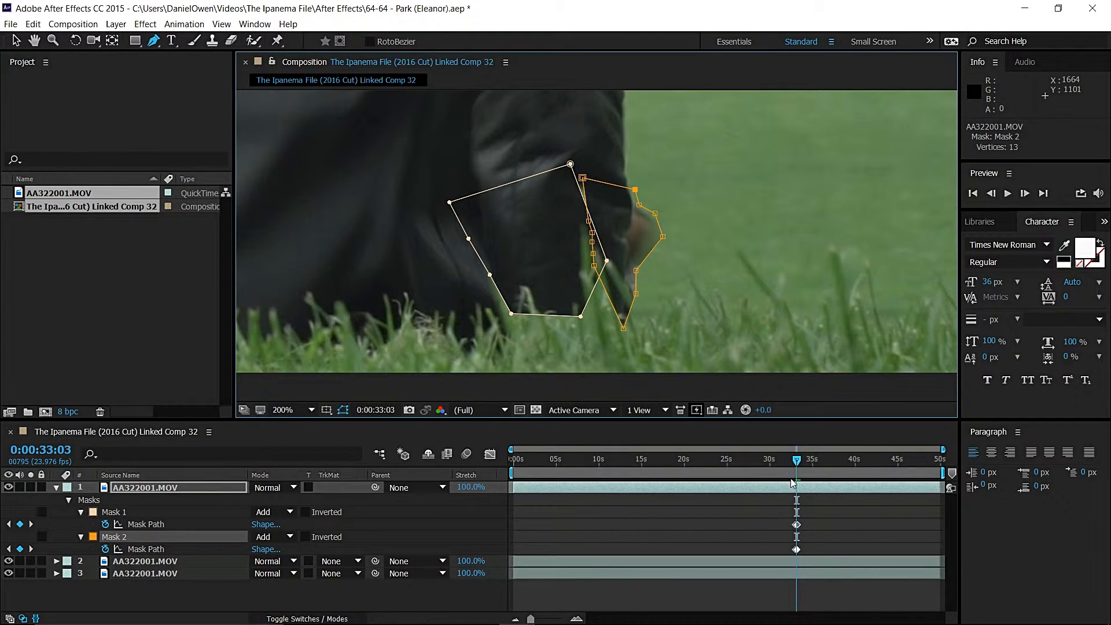
Step: At 0:00:33:00, move Mask 2's left-side vertices outward and down to follow the sleeve and the hand's left edge
{"action": "left_click", "coordinate": [993, 195]}
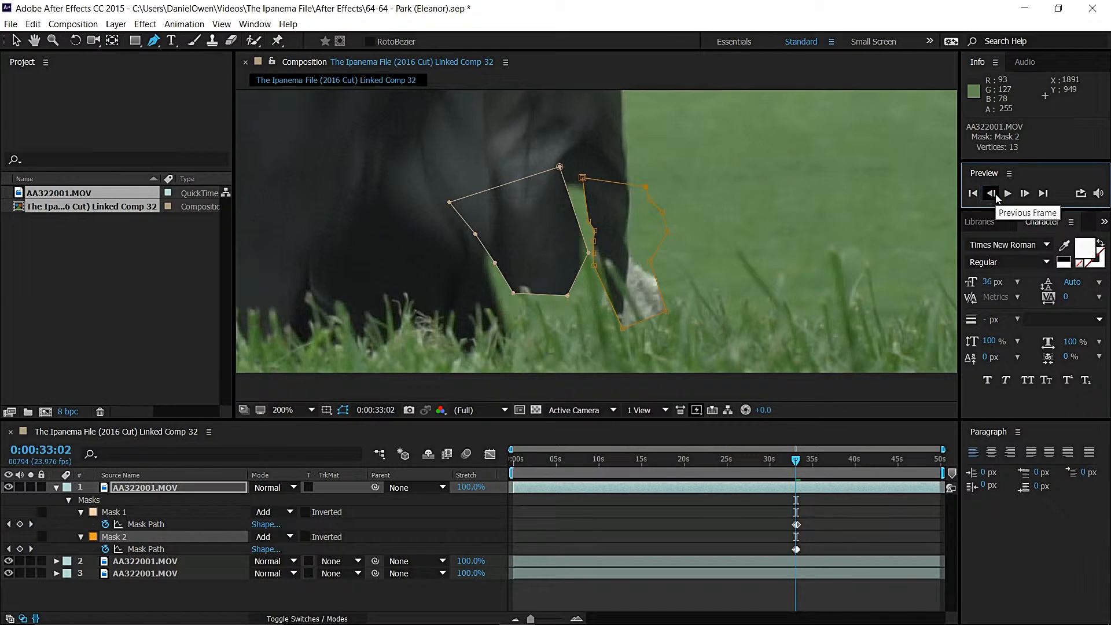
{"action": "left_click", "coordinate": [993, 195]}
{"action": "left_click", "coordinate": [993, 195]}
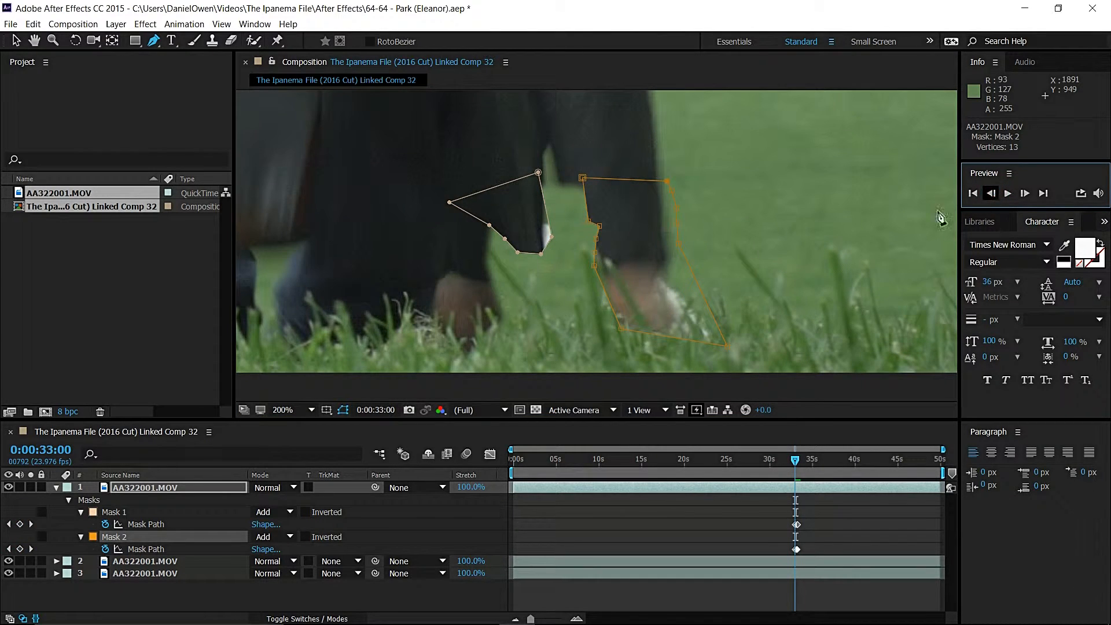
{"action": "left_click_drag", "start_coordinate": [581, 180], "coordinate": [554, 185]}
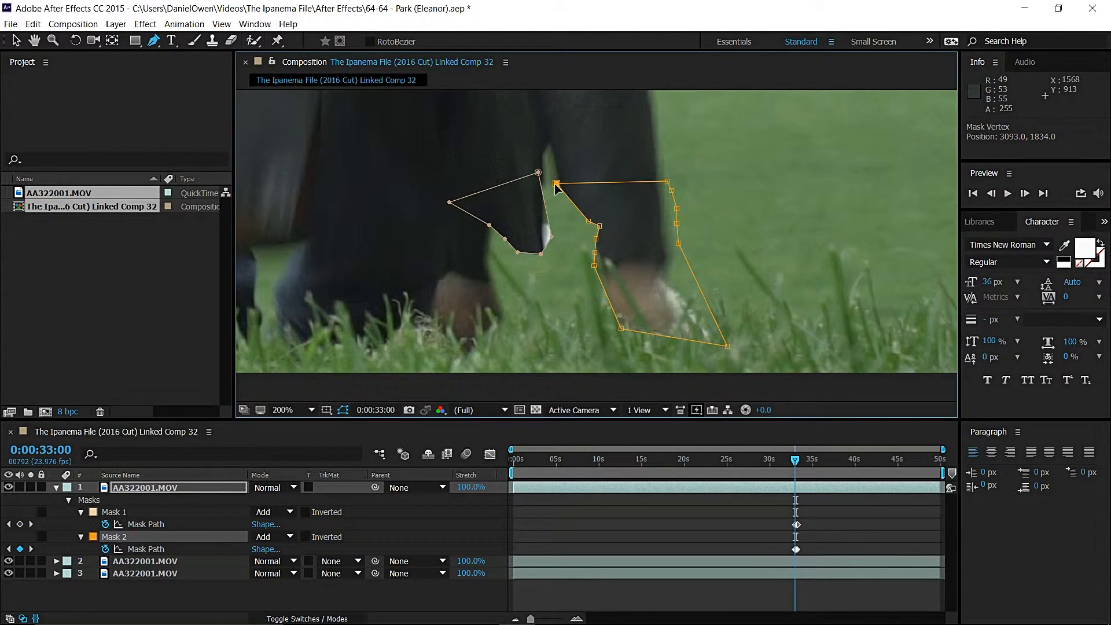
{"action": "left_click_drag", "start_coordinate": [589, 221], "coordinate": [552, 342]}
{"action": "left_click_drag", "start_coordinate": [595, 254], "coordinate": [576, 282]}
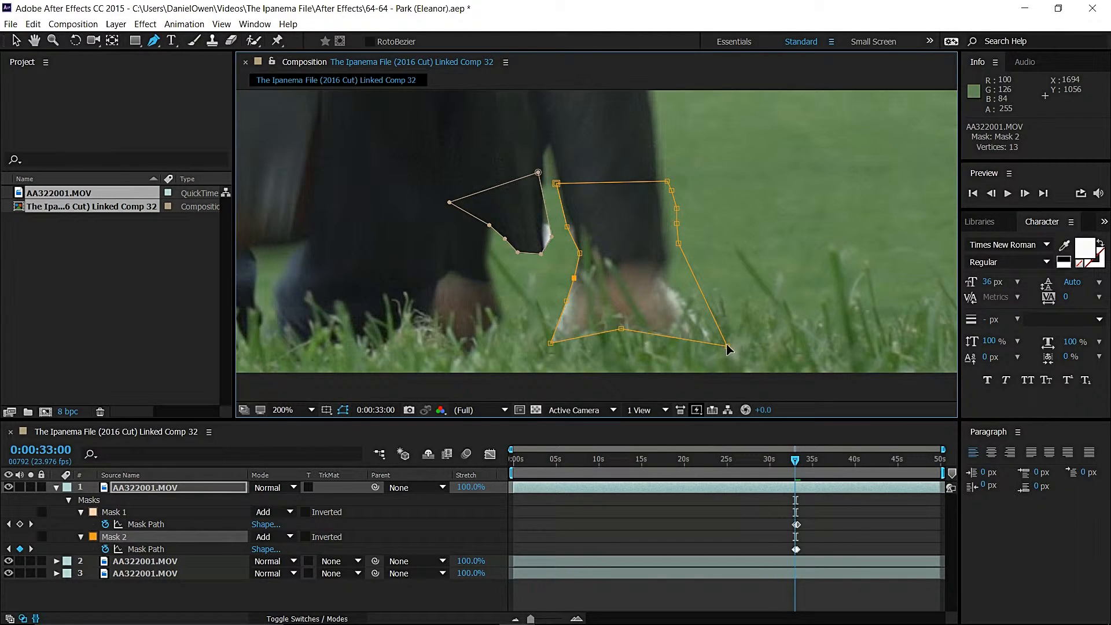
Step: At 0:00:33:00, pull Mask 2's right-side vertices inward to follow the sleeve, wrist and the hand's right edge
{"action": "left_click_drag", "start_coordinate": [728, 347], "coordinate": [678, 336]}
{"action": "left_click_drag", "start_coordinate": [680, 245], "coordinate": [680, 319]}
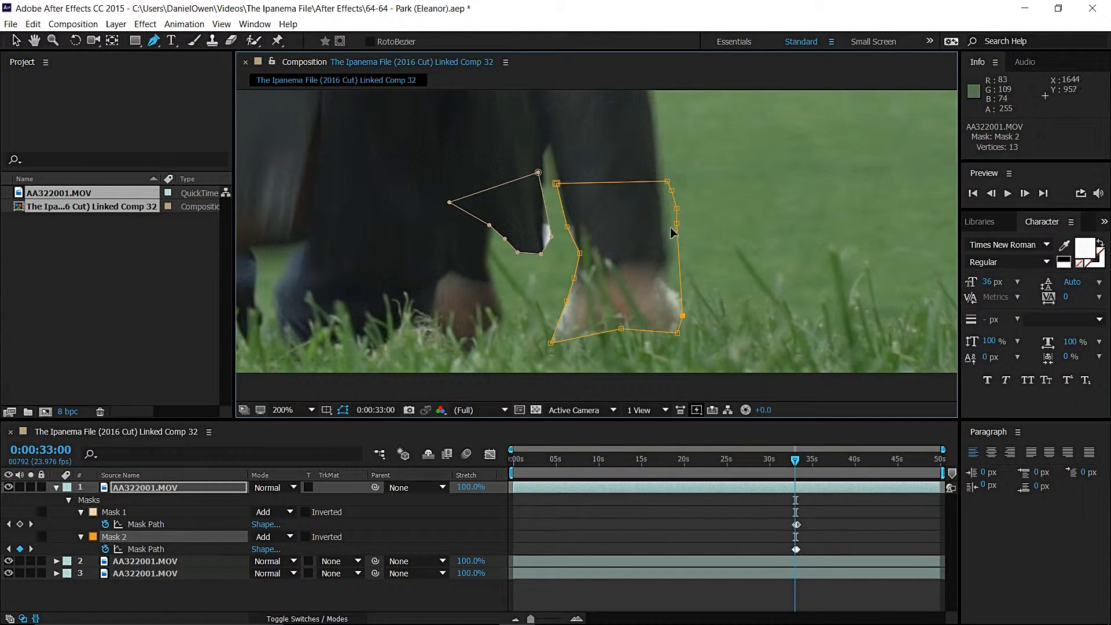
{"action": "left_click_drag", "start_coordinate": [681, 252], "coordinate": [661, 281]}
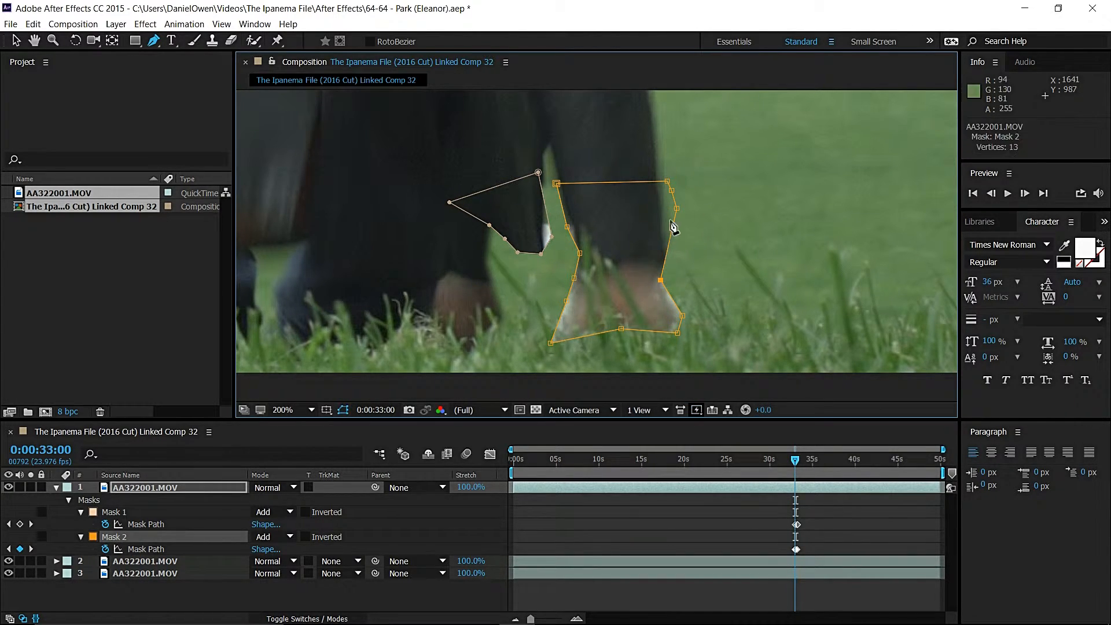
{"action": "left_click_drag", "start_coordinate": [676, 208], "coordinate": [671, 262]}
{"action": "left_click_drag", "start_coordinate": [671, 190], "coordinate": [666, 193]}
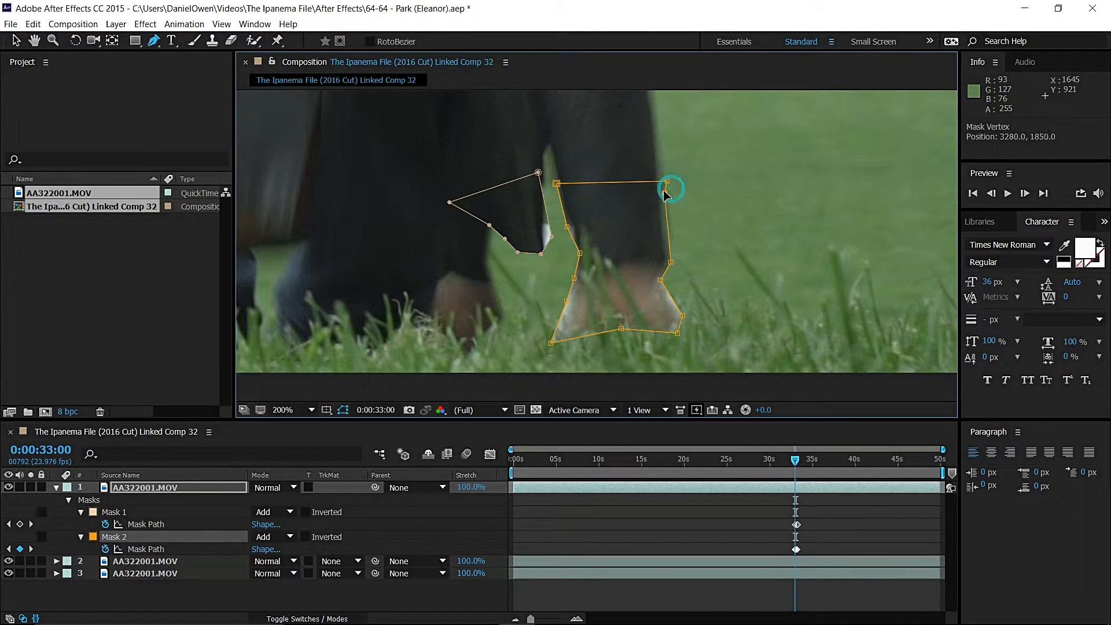
Step: Examine the composite from 0:00:32:23 forward to 0:00:33:02 with the mask outlines hidden
{"action": "left_click", "coordinate": [992, 194]}
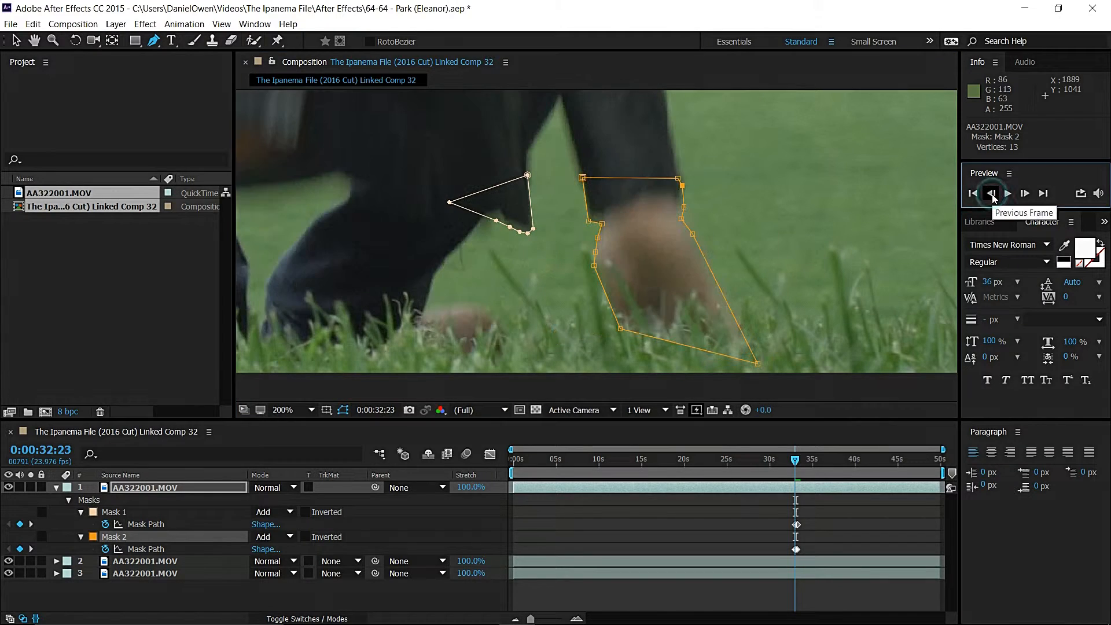
{"action": "left_click", "coordinate": [441, 588]}
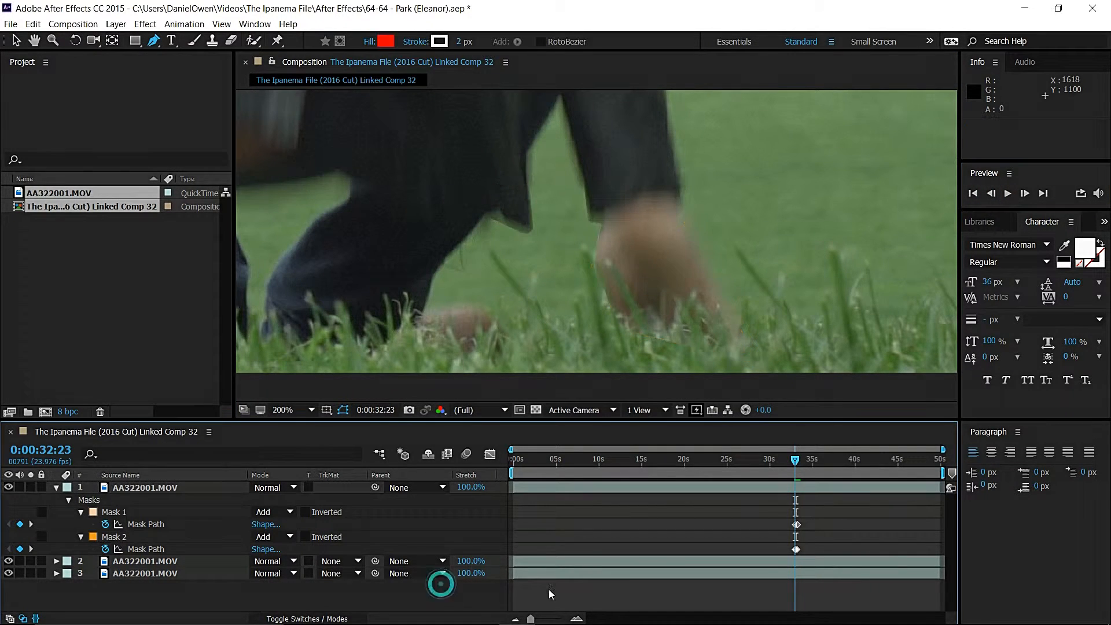
{"action": "left_click", "coordinate": [1033, 199]}
{"action": "left_click", "coordinate": [1033, 199]}
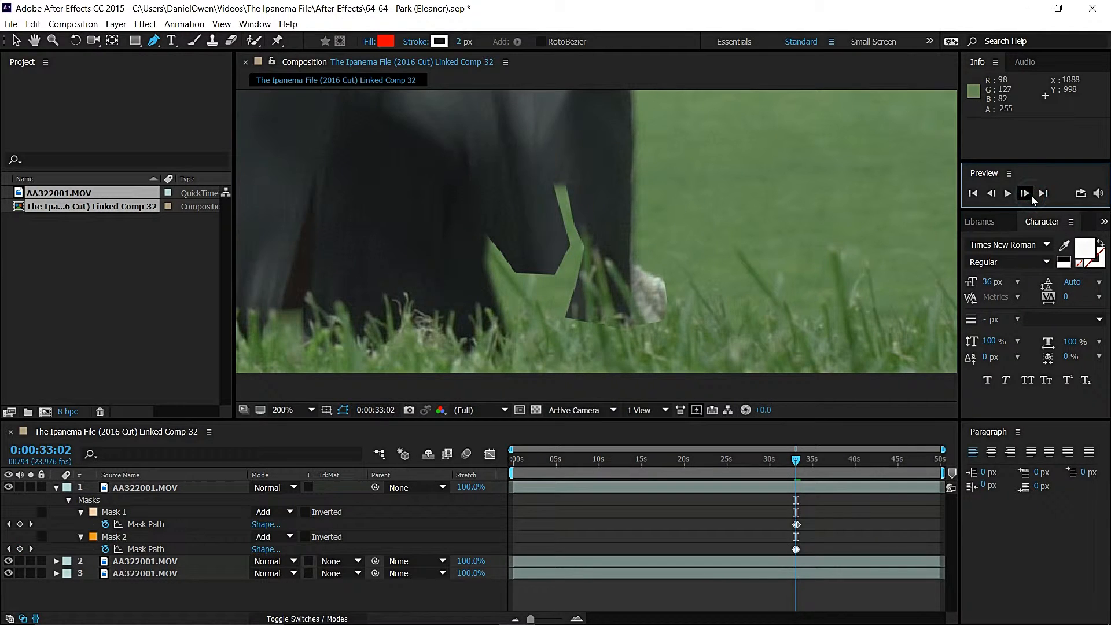
Step: Examine the composite frame by frame forward to 0:00:33:06 and back to 0:00:32:23
{"action": "left_click", "coordinate": [1032, 198]}
{"action": "left_click", "coordinate": [1032, 198]}
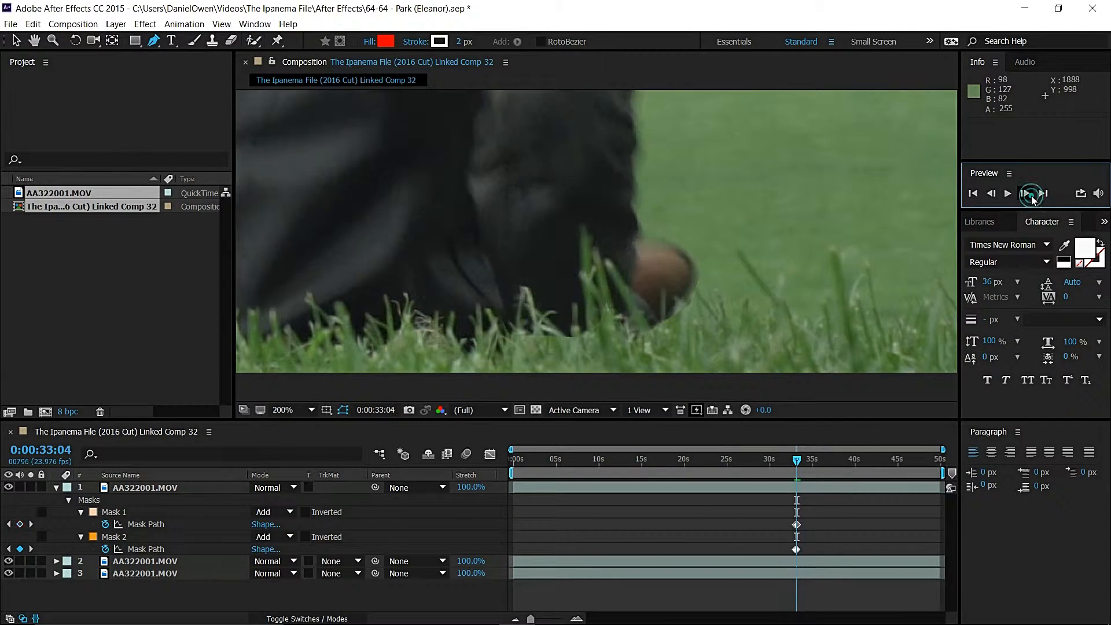
{"action": "left_click", "coordinate": [1032, 199]}
{"action": "left_click", "coordinate": [1033, 199]}
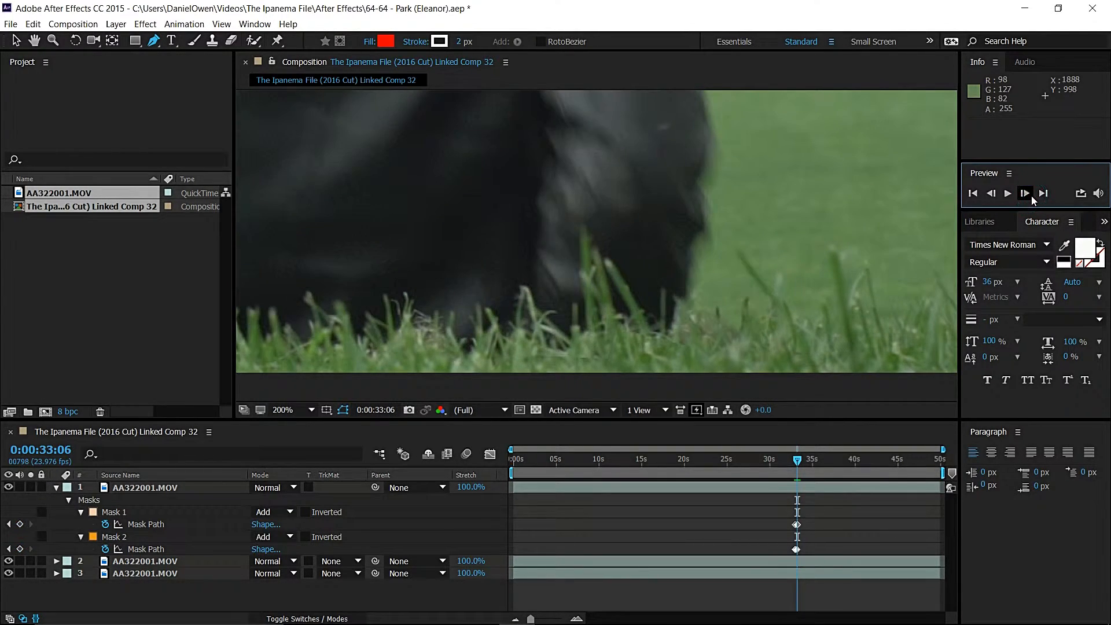
{"action": "left_click", "coordinate": [992, 194]}
{"action": "left_click", "coordinate": [992, 194]}
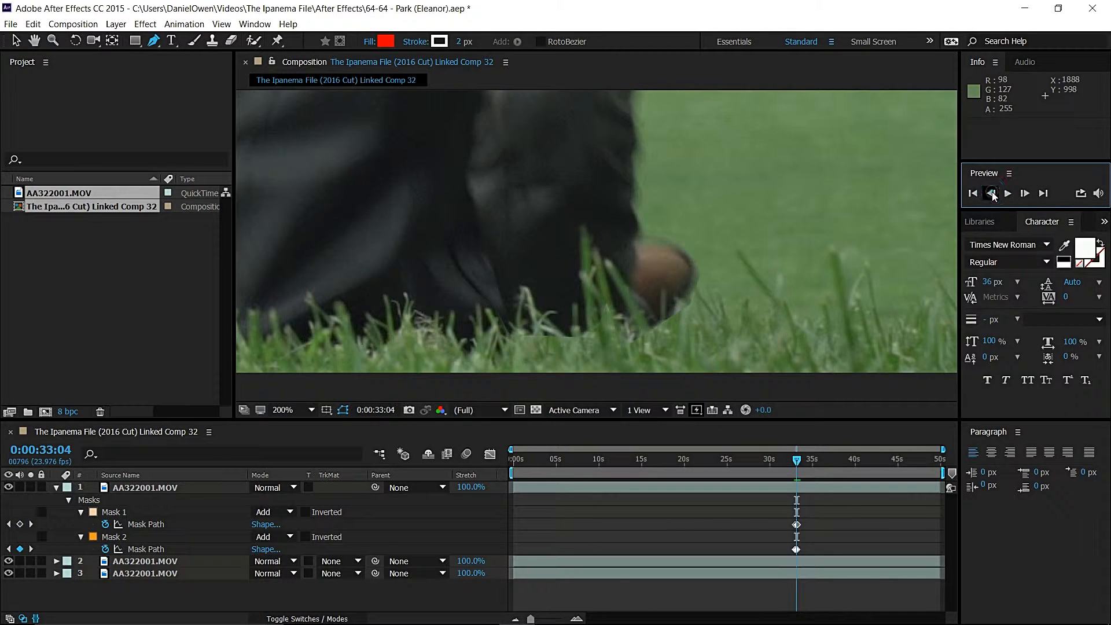
{"action": "left_click", "coordinate": [992, 194]}
{"action": "left_click", "coordinate": [992, 194]}
{"action": "left_click", "coordinate": [992, 194]}
{"action": "left_click", "coordinate": [991, 194]}
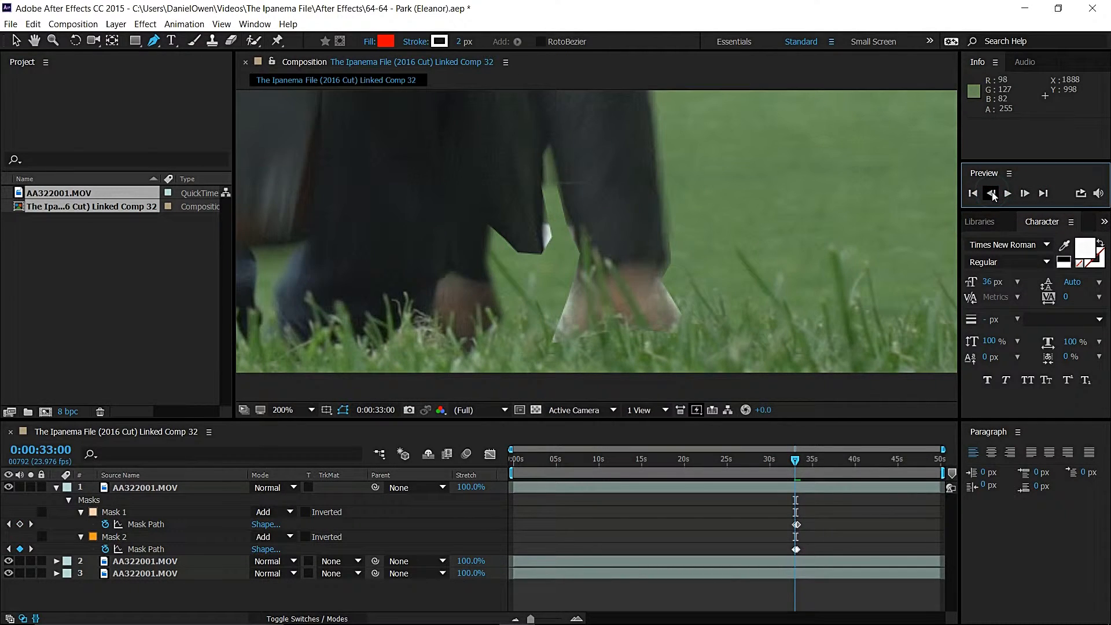
{"action": "left_click", "coordinate": [991, 194]}
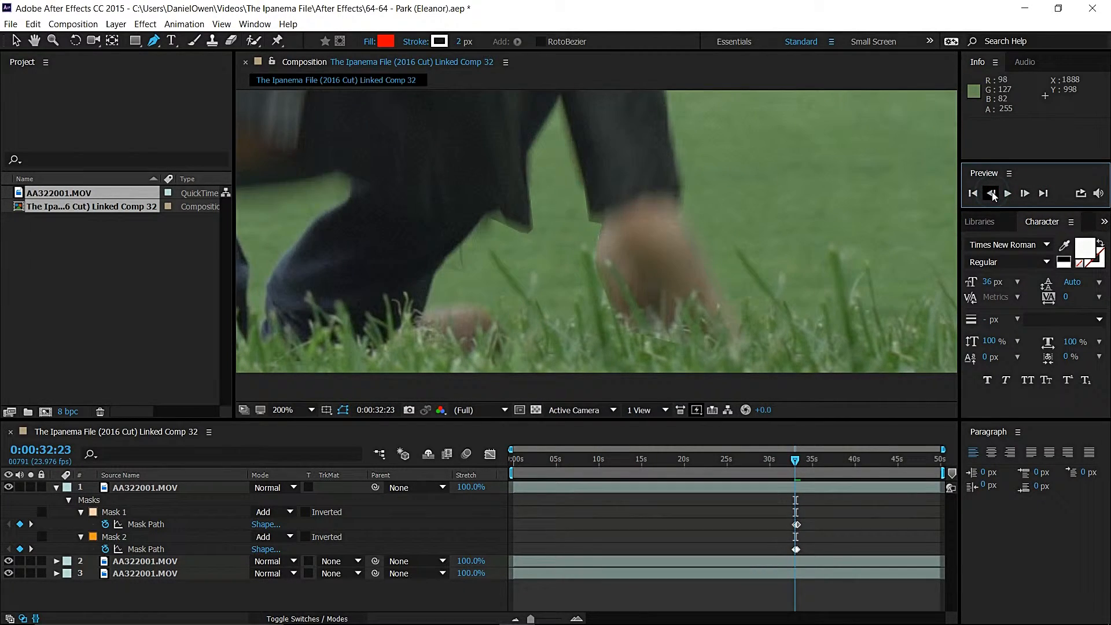
Step: At 0:00:33:00, pull Mask 2's two lower-left vertices inward, closer to the hand, to exclude the white object
{"action": "left_click", "coordinate": [1023, 194]}
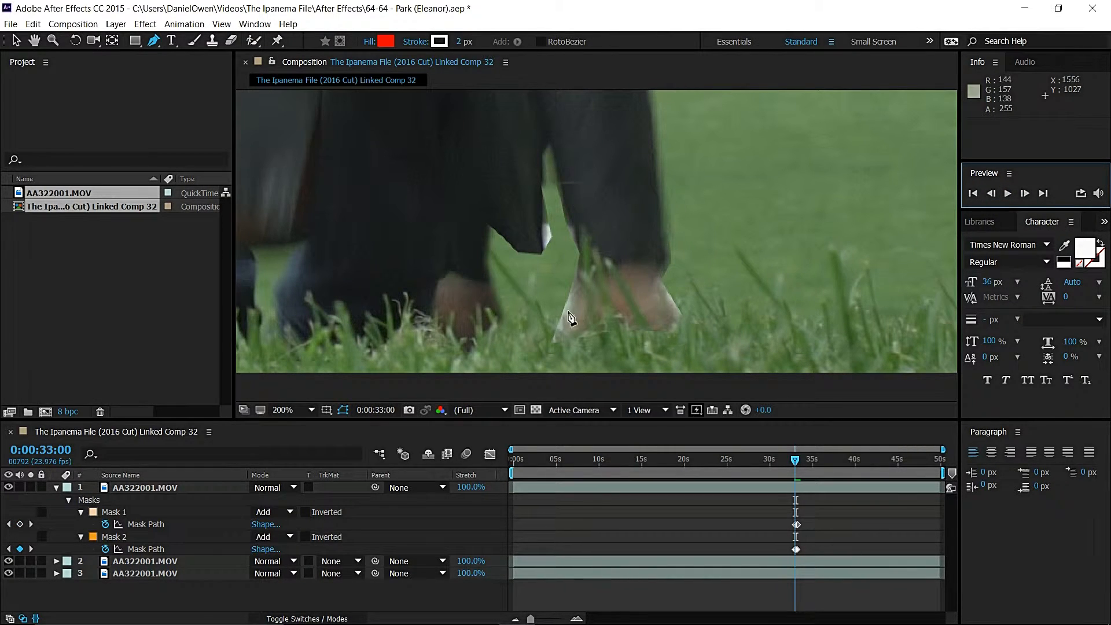
{"action": "left_click", "coordinate": [218, 485]}
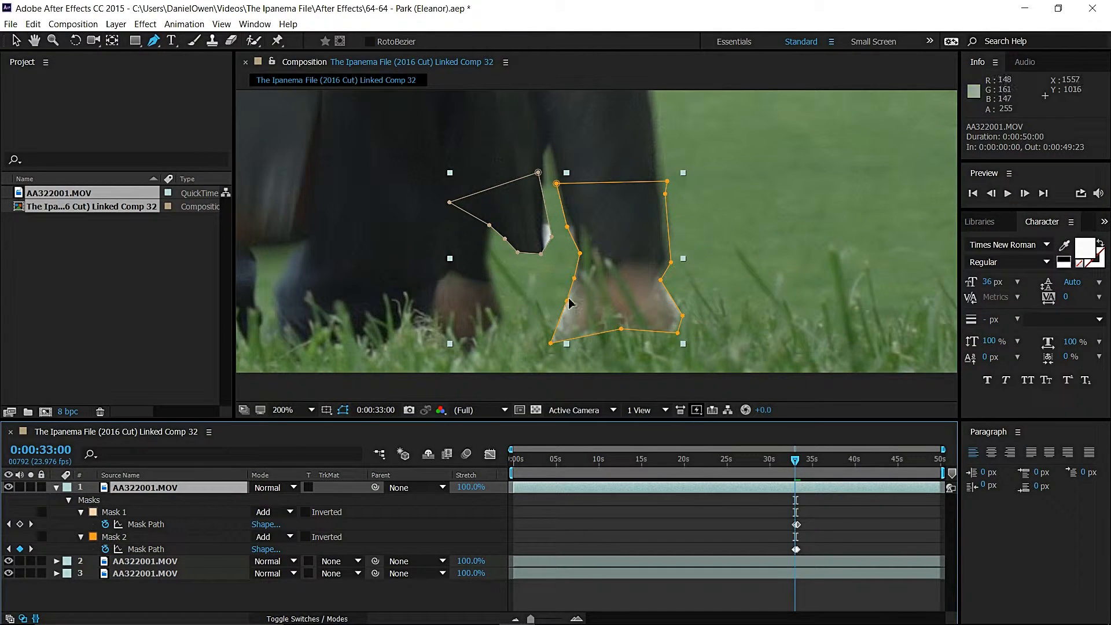
{"action": "left_click_drag", "start_coordinate": [566, 302], "coordinate": [541, 295]}
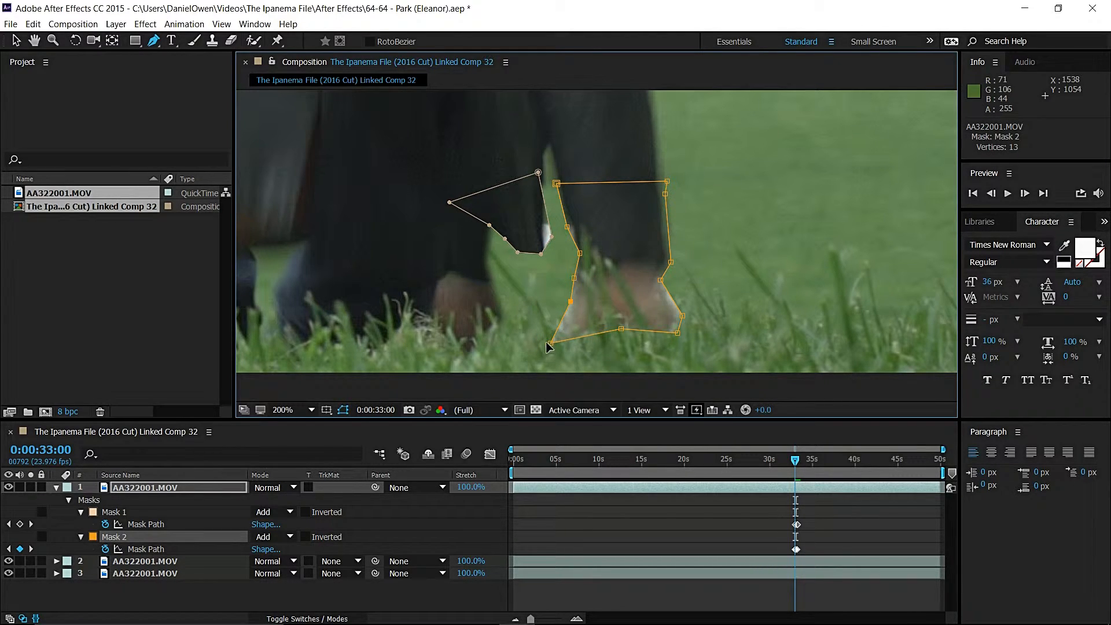
{"action": "mouse_move", "coordinate": [567, 344]}
{"action": "left_mouse_down"}
{"action": "mouse_move", "coordinate": [596, 322]}
{"action": "mouse_move", "coordinate": [516, 378]}
{"action": "mouse_move", "coordinate": [561, 347]}
{"action": "left_mouse_up"}
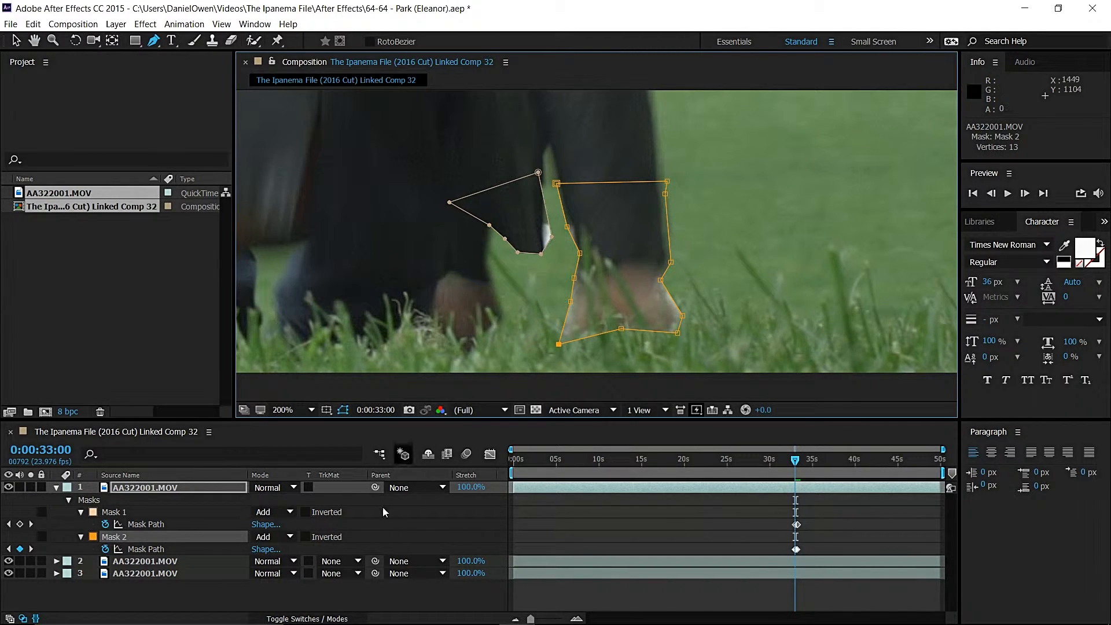
{"action": "left_click", "coordinate": [383, 605]}
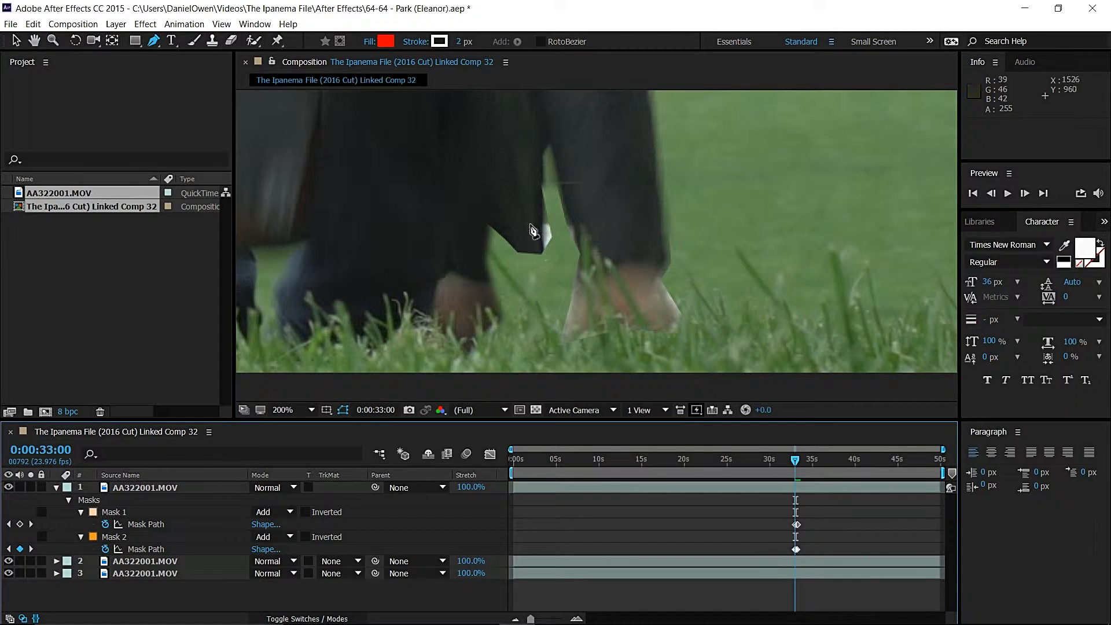
Step: At 0:00:33:00, pull Mask 1's right vertex inward off the white object, shift its top vertex right and extend its bottom-right vertex down
{"action": "left_click", "coordinate": [187, 484]}
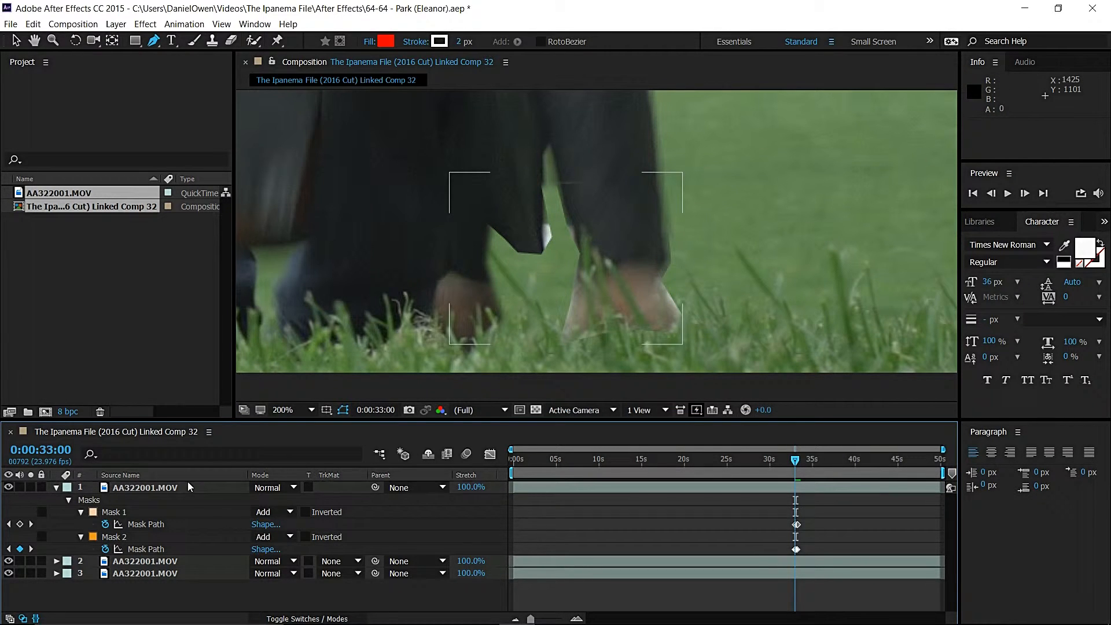
{"action": "left_click", "coordinate": [543, 233]}
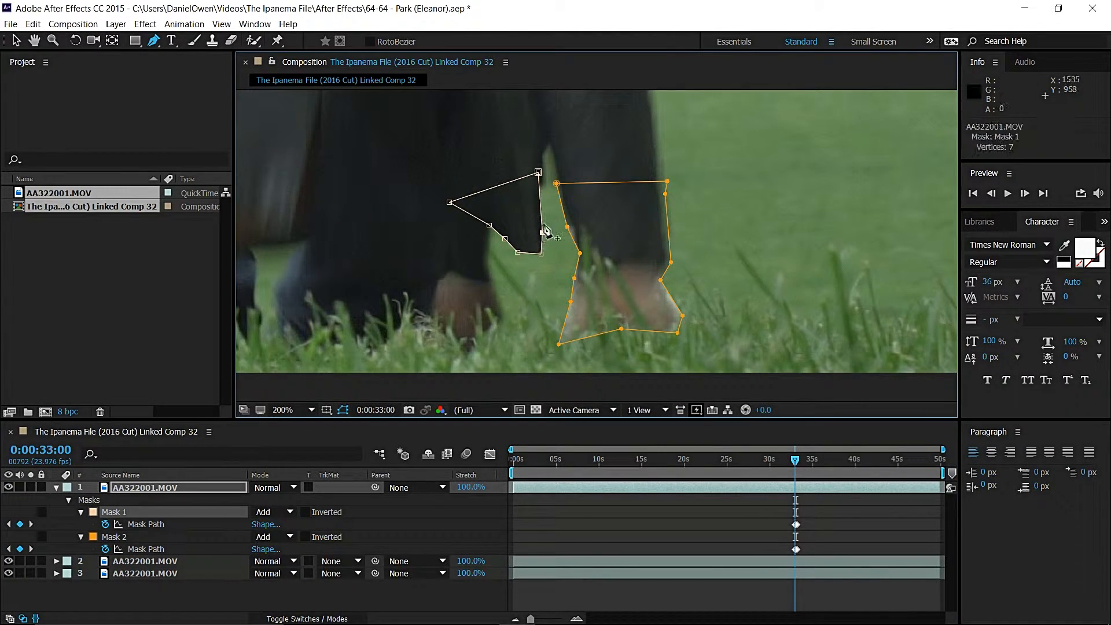
{"action": "left_click_drag", "start_coordinate": [537, 172], "coordinate": [547, 171]}
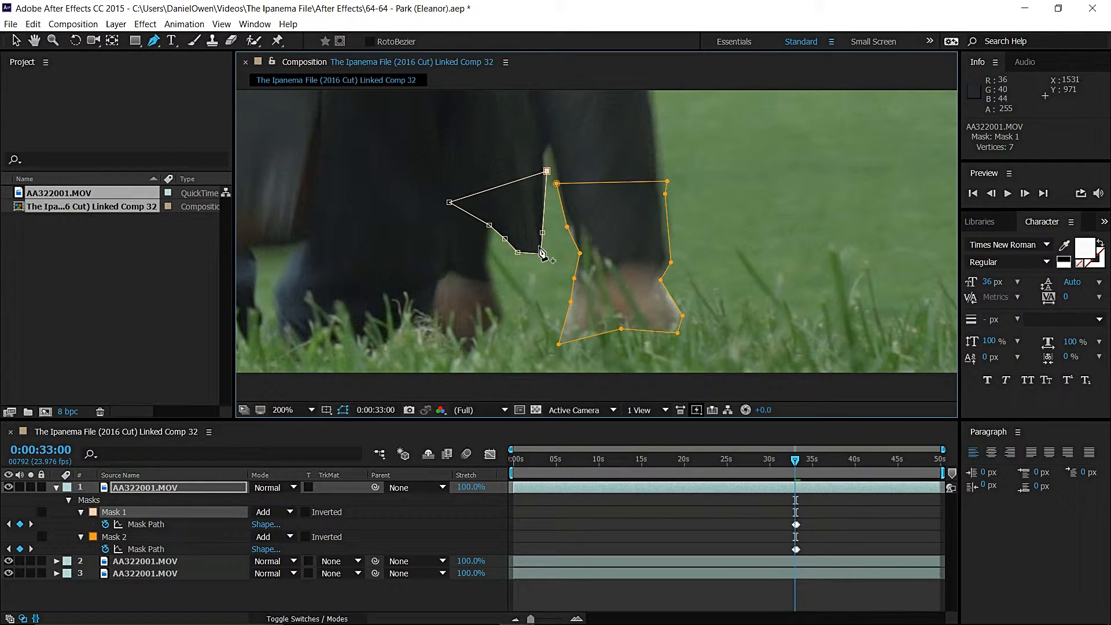
{"action": "left_click_drag", "start_coordinate": [541, 254], "coordinate": [548, 301]}
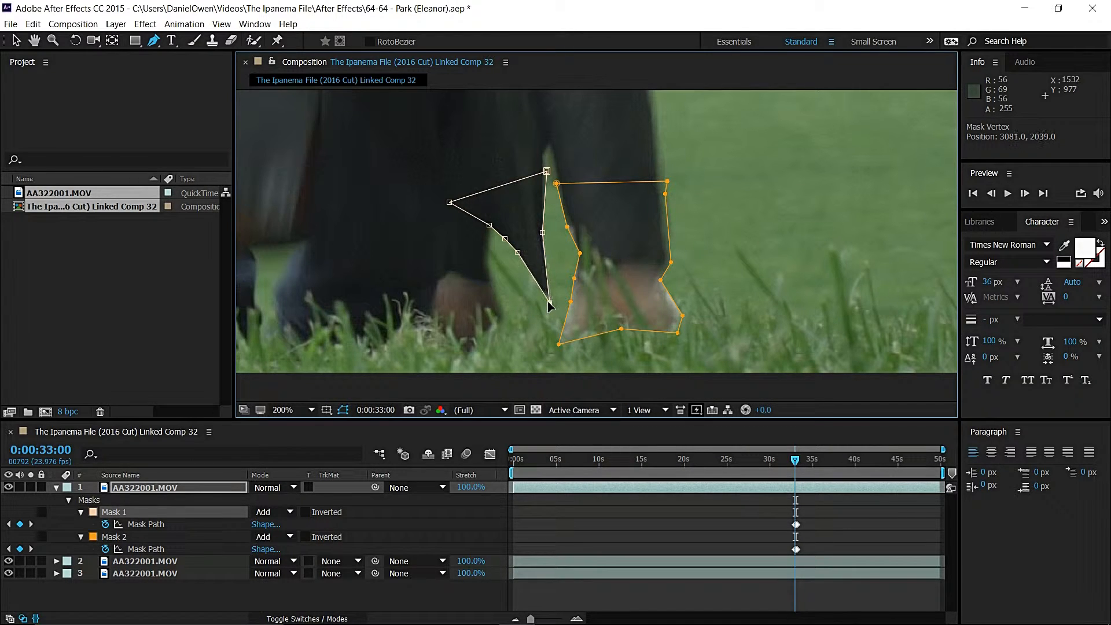
Step: Move Mask 1's lower-left vertices down around the coat hem and grass, and extend its far-left vertex outward across the coat
{"action": "left_click_drag", "start_coordinate": [518, 252], "coordinate": [532, 289]}
{"action": "left_click_drag", "start_coordinate": [506, 239], "coordinate": [514, 286]}
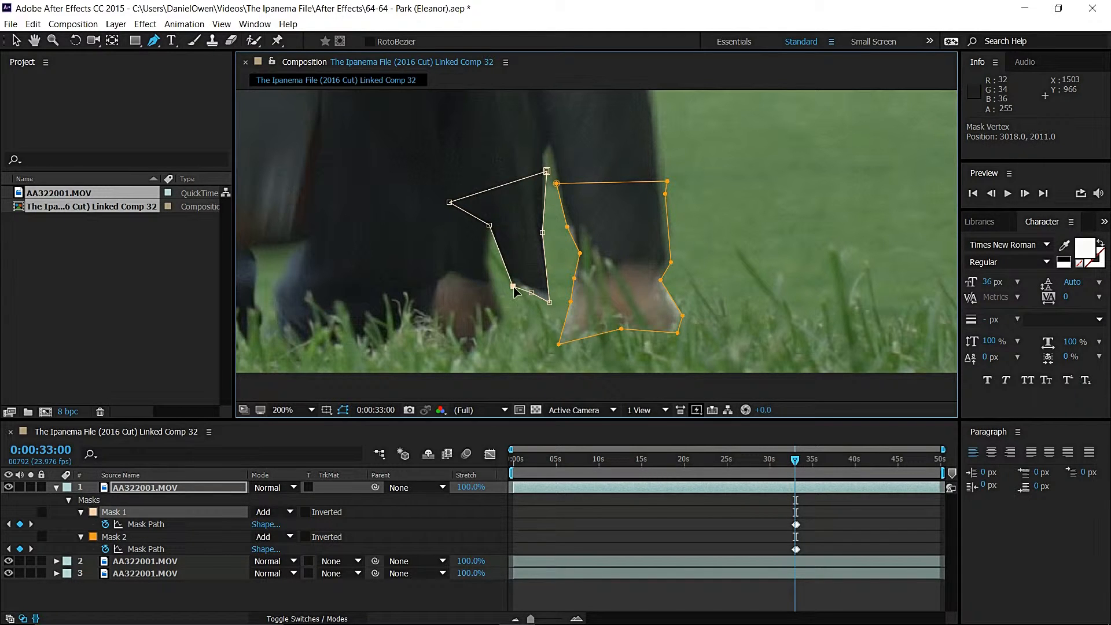
{"action": "left_click_drag", "start_coordinate": [488, 225], "coordinate": [503, 343]}
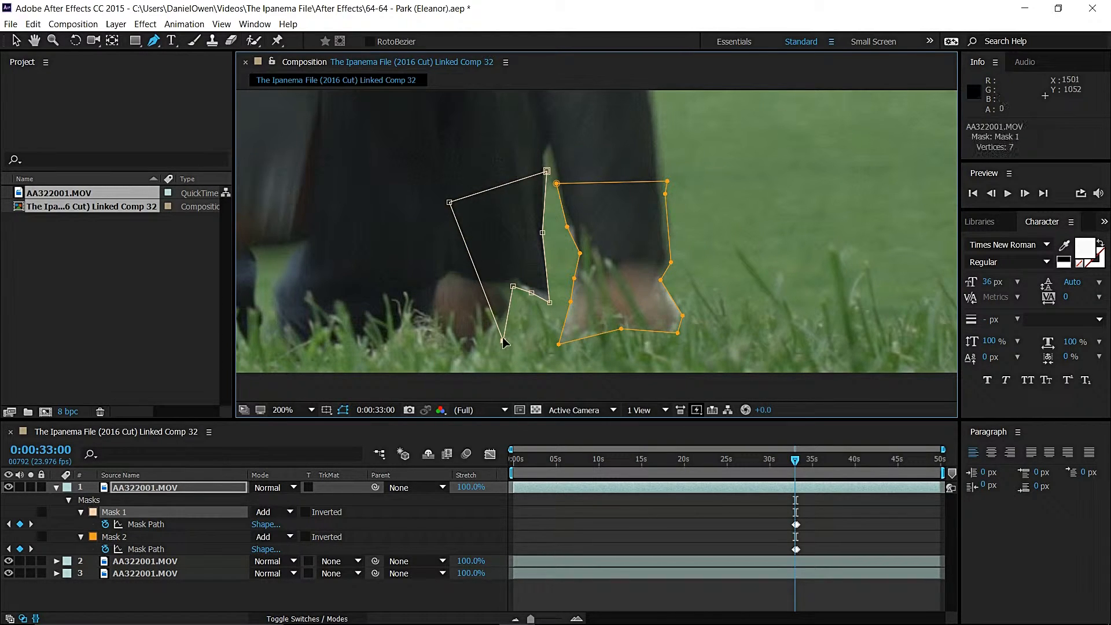
{"action": "left_click_drag", "start_coordinate": [450, 204], "coordinate": [360, 255]}
{"action": "left_click", "coordinate": [473, 602]}
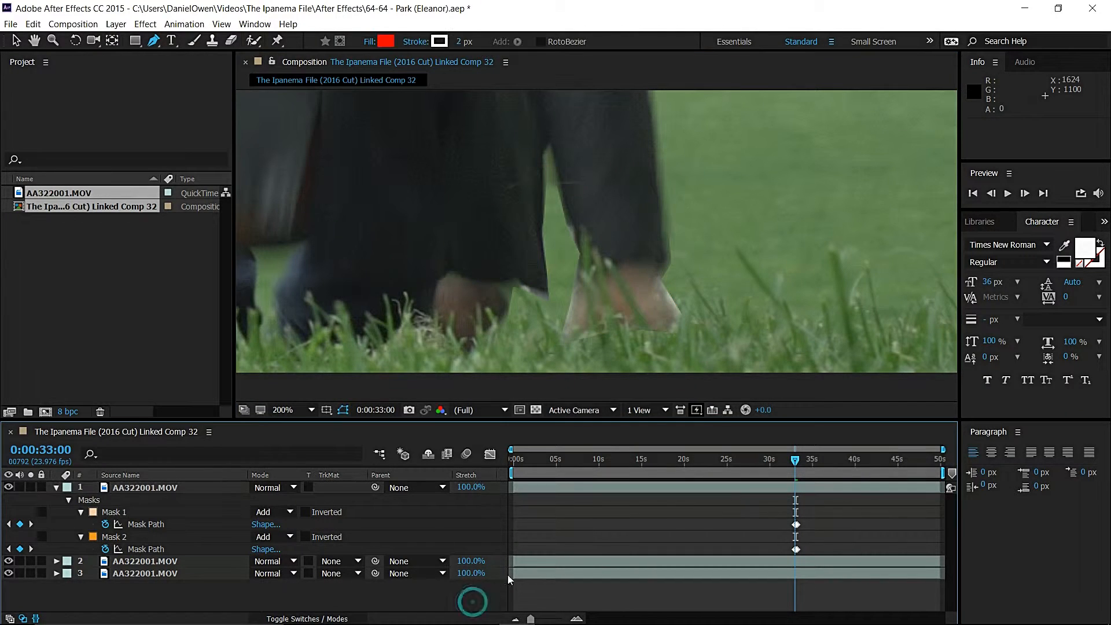
Step: Set the Mask Feather of both Mask 1 and Mask 2 to 2 pixels
{"action": "left_click", "coordinate": [139, 514]}
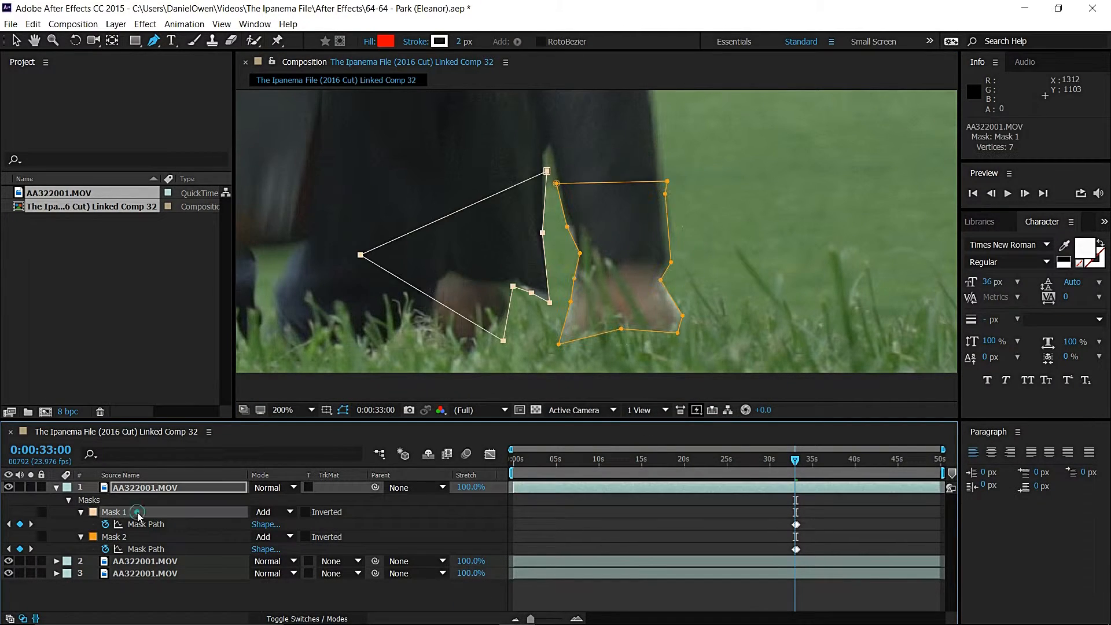
{"action": "left_click", "coordinate": [174, 537], "text": "shift"}
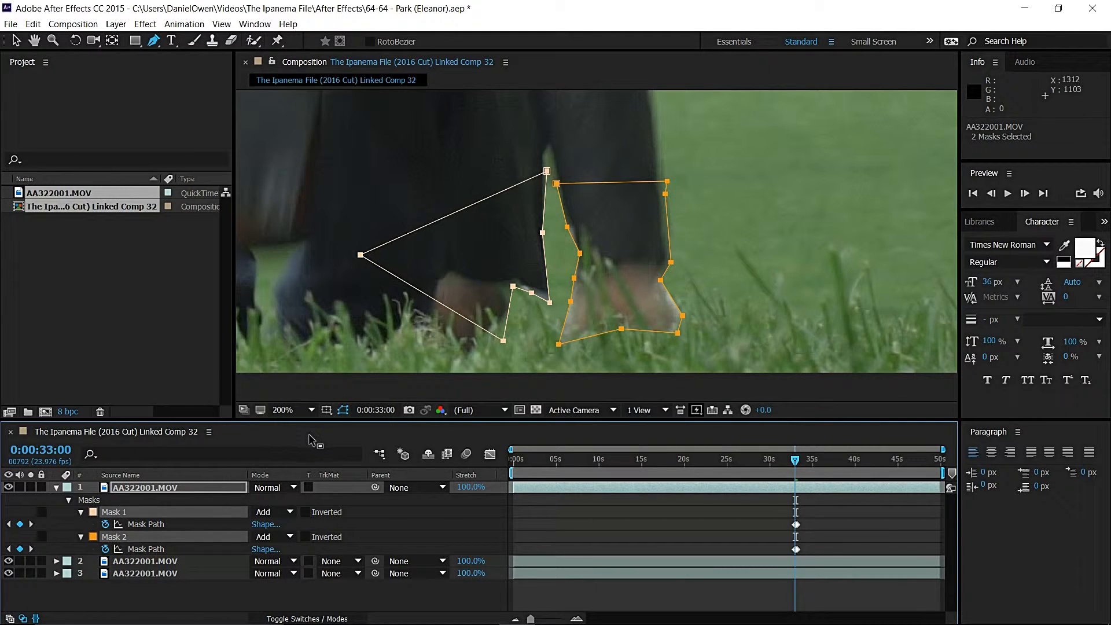
{"action": "key", "text": "f"}
{"action": "left_click", "coordinate": [270, 512]}
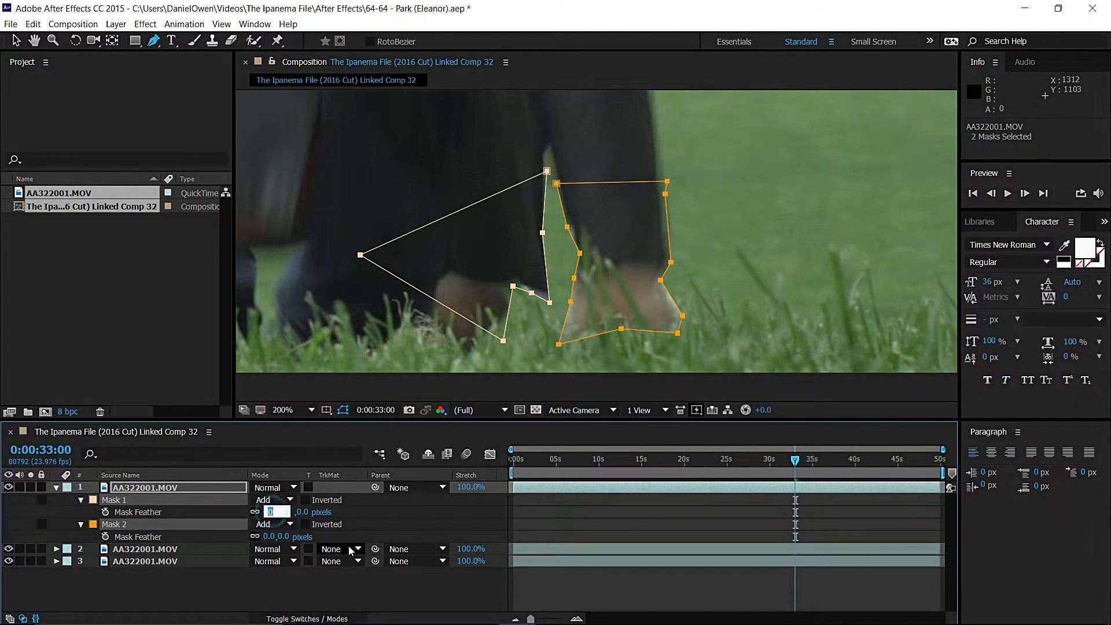
{"action": "type", "text": "2"}
{"action": "key", "text": "Return"}
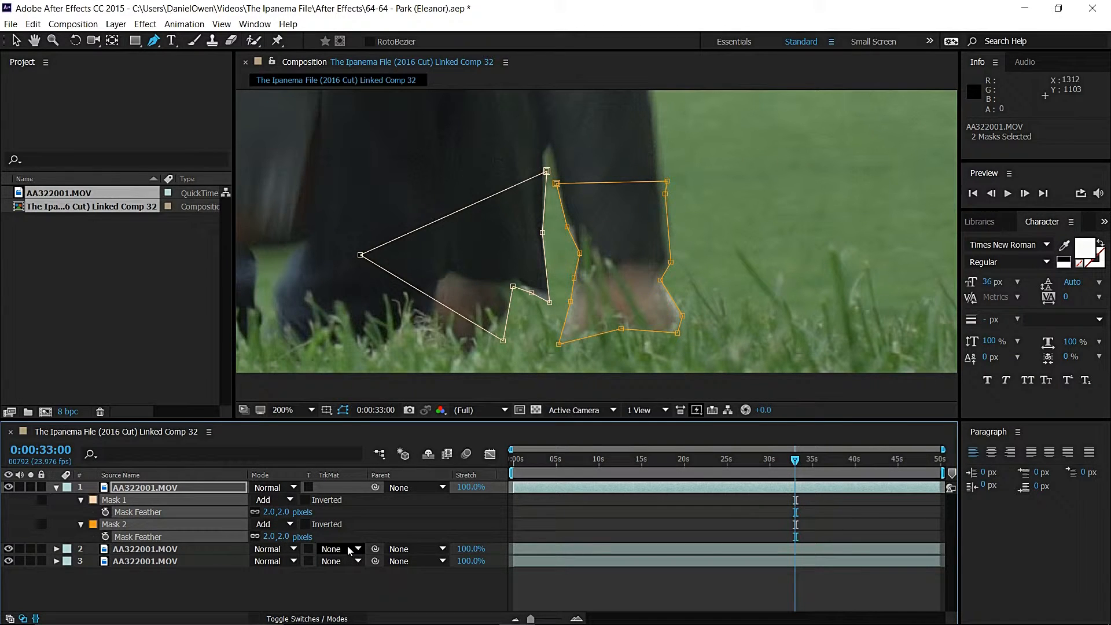
{"action": "left_click", "coordinate": [364, 596]}
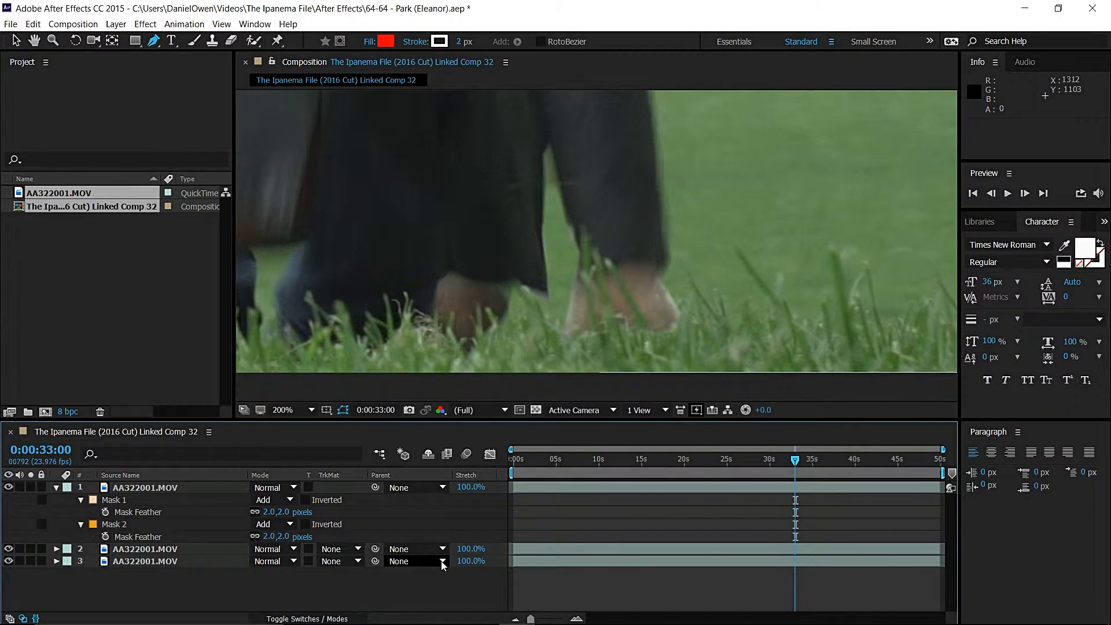
Step: Examine the feathered composite frame by frame from 0:00:32:22 to 0:00:33:09
{"action": "left_click", "coordinate": [991, 194]}
{"action": "left_click", "coordinate": [991, 193]}
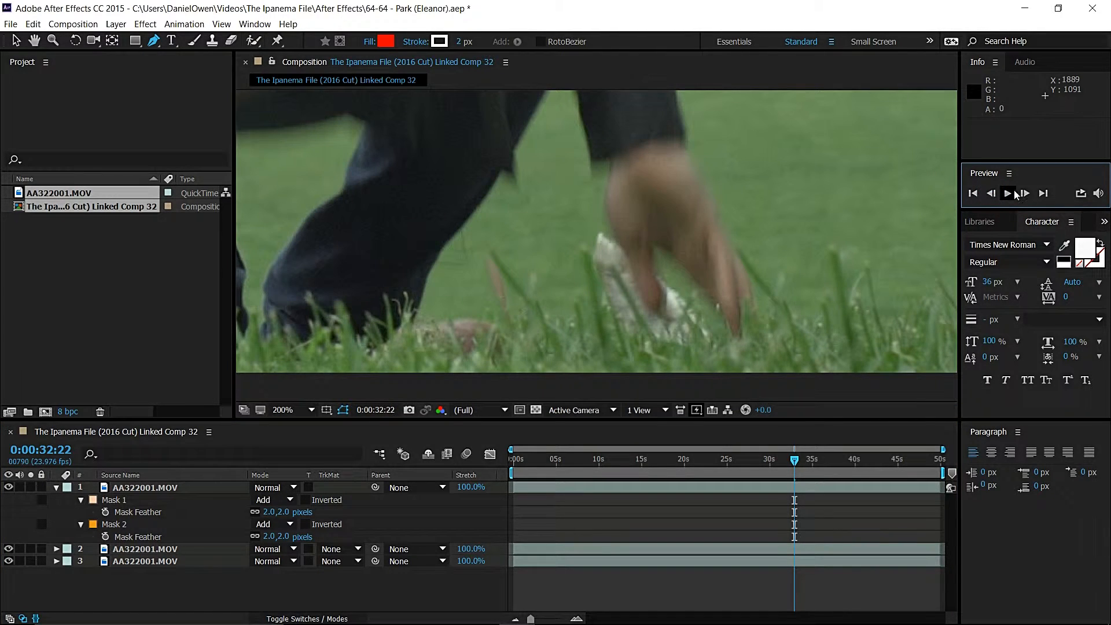
{"action": "left_click", "coordinate": [1025, 195]}
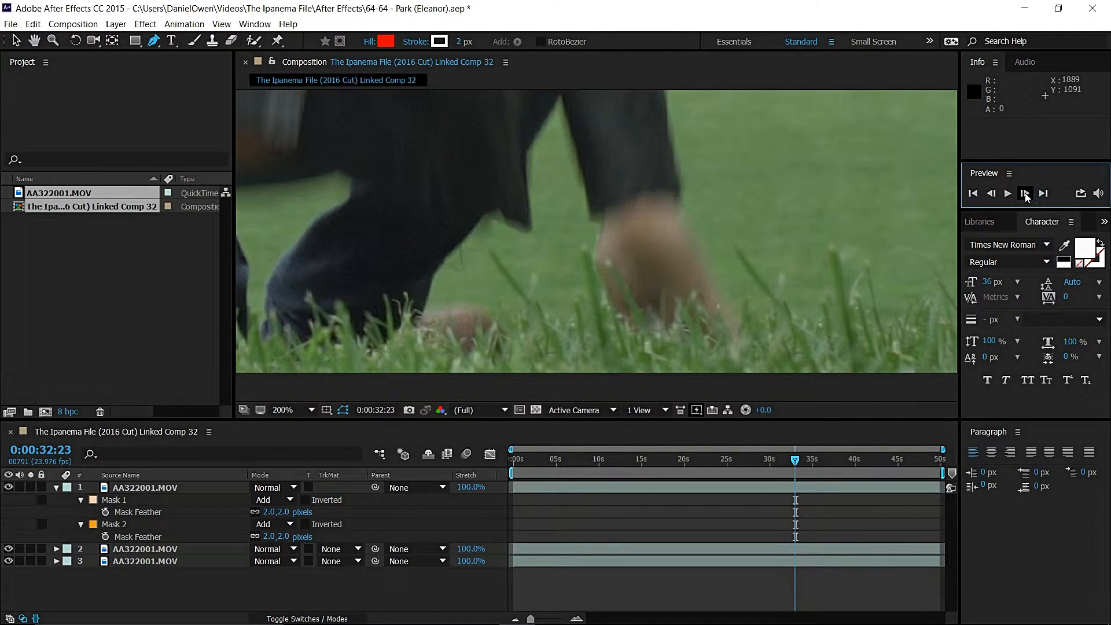
{"action": "left_click", "coordinate": [1025, 194]}
{"action": "left_click", "coordinate": [1025, 195]}
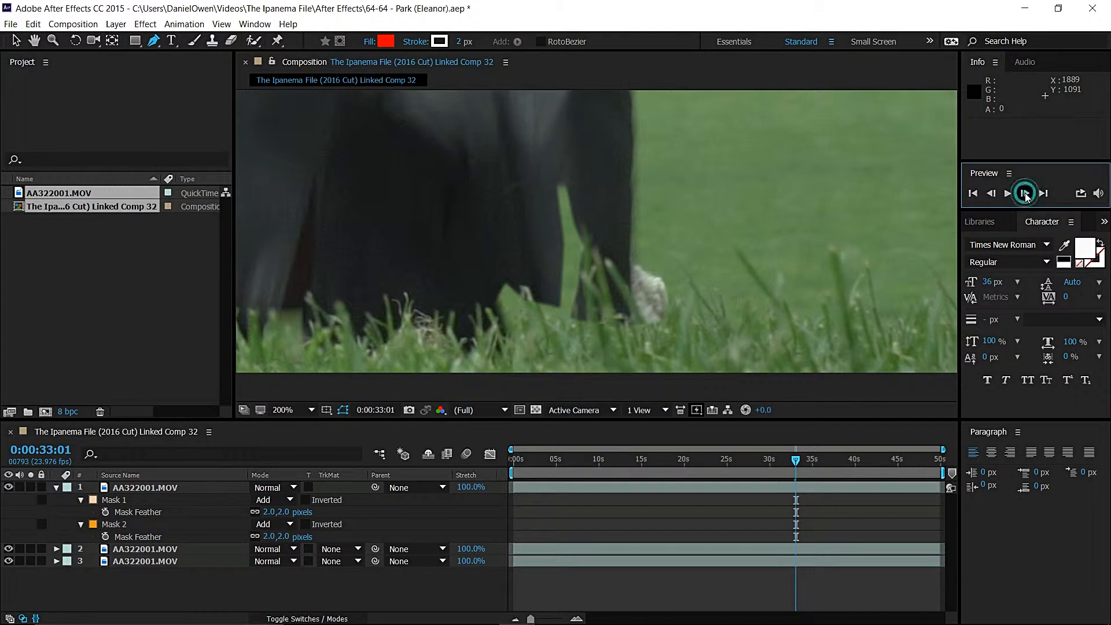
{"action": "left_click", "coordinate": [1025, 194]}
{"action": "left_click", "coordinate": [1026, 195]}
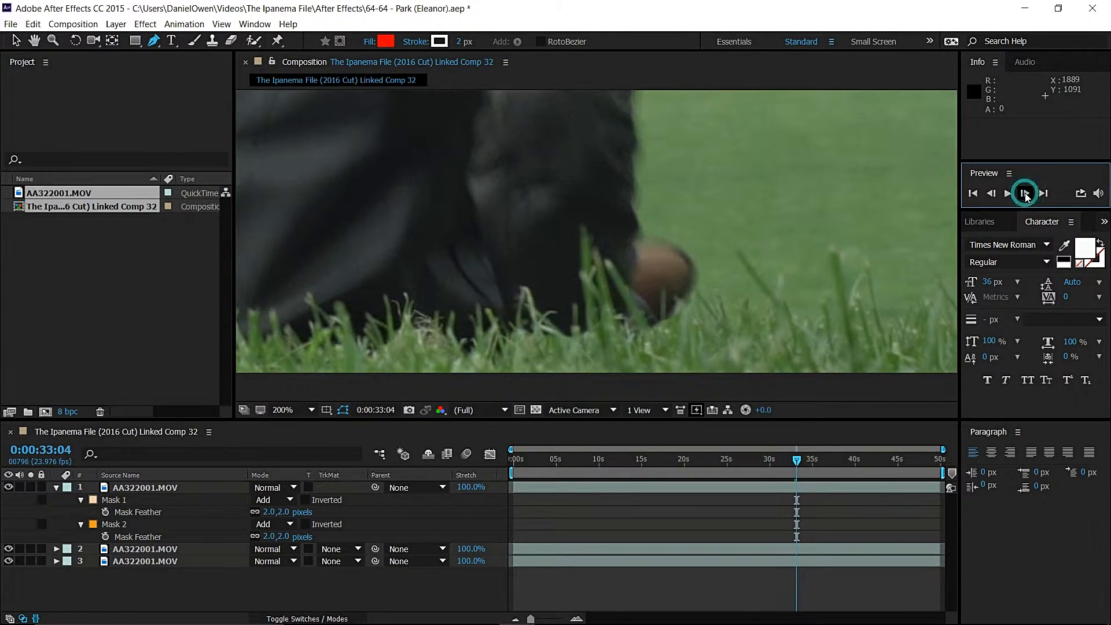
{"action": "left_click", "coordinate": [1026, 195]}
{"action": "left_click", "coordinate": [1025, 195]}
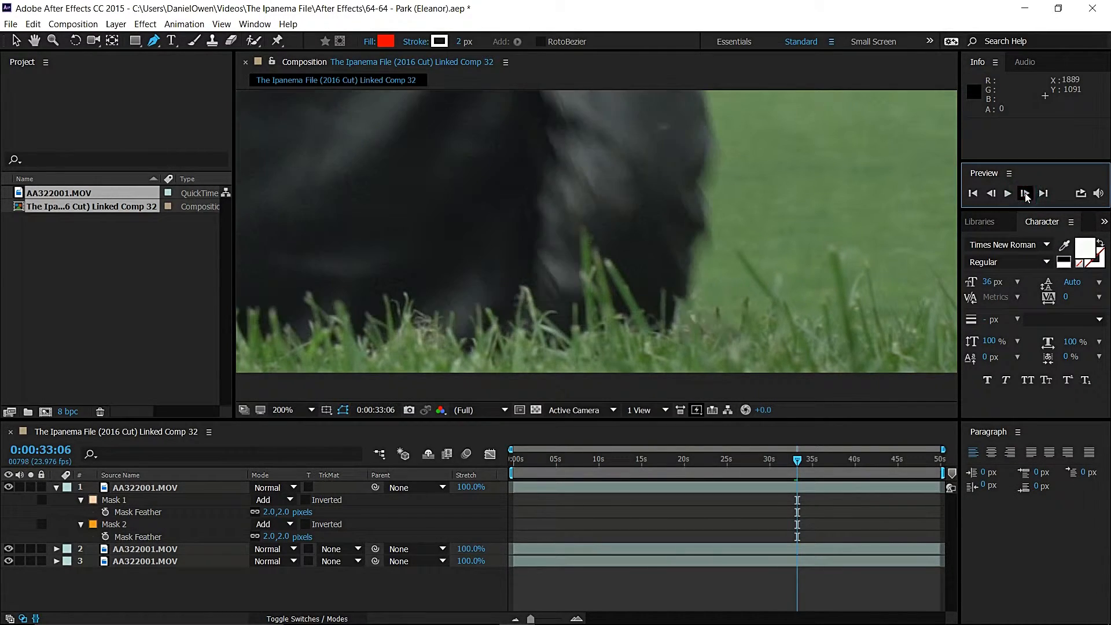
{"action": "left_click", "coordinate": [1025, 195]}
{"action": "left_click", "coordinate": [1025, 195]}
{"action": "left_click", "coordinate": [1024, 194]}
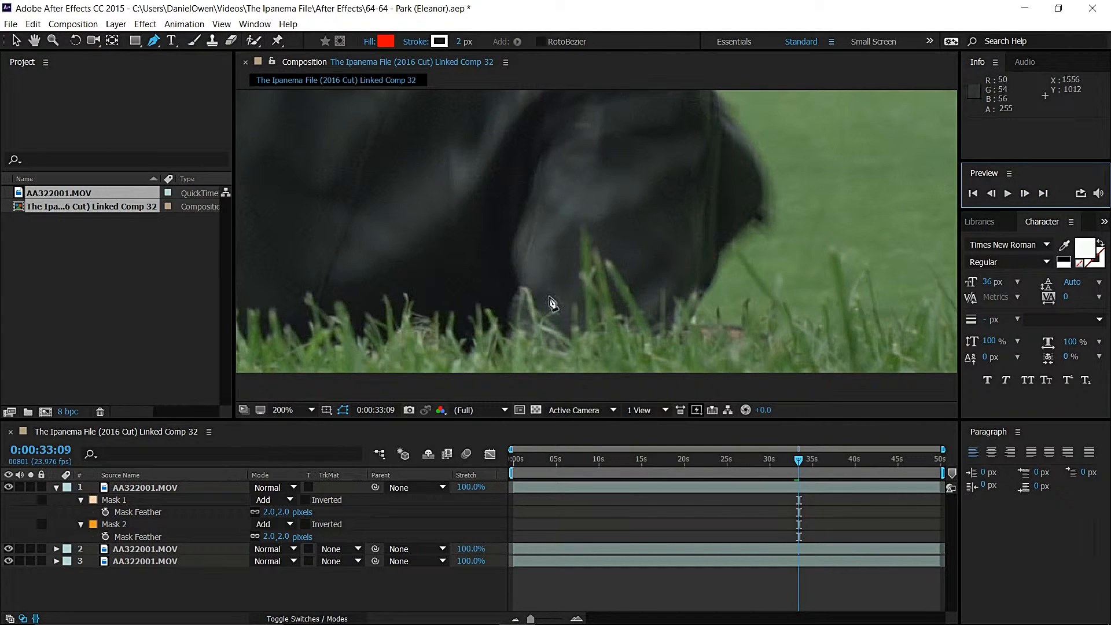
Step: Collapse the top layer's mask properties and move to 0:00:19:08 with the whole frame in view at 50%
{"action": "scroll", "coordinate": [472, 240], "scroll_direction": "down", "scroll_amount": 3}
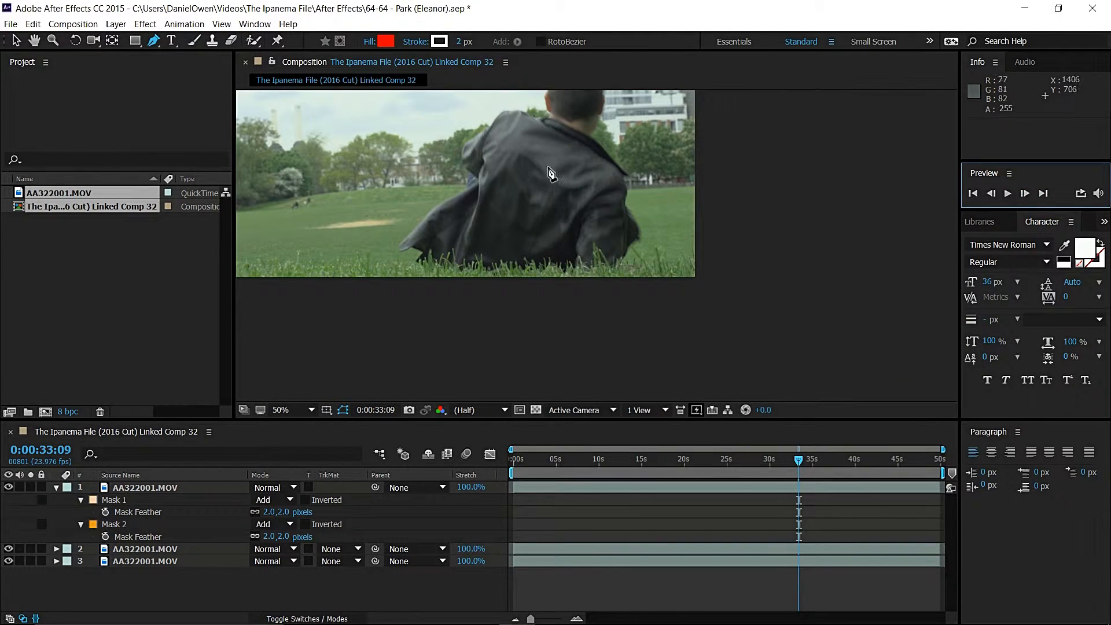
{"action": "key", "text": "h"}
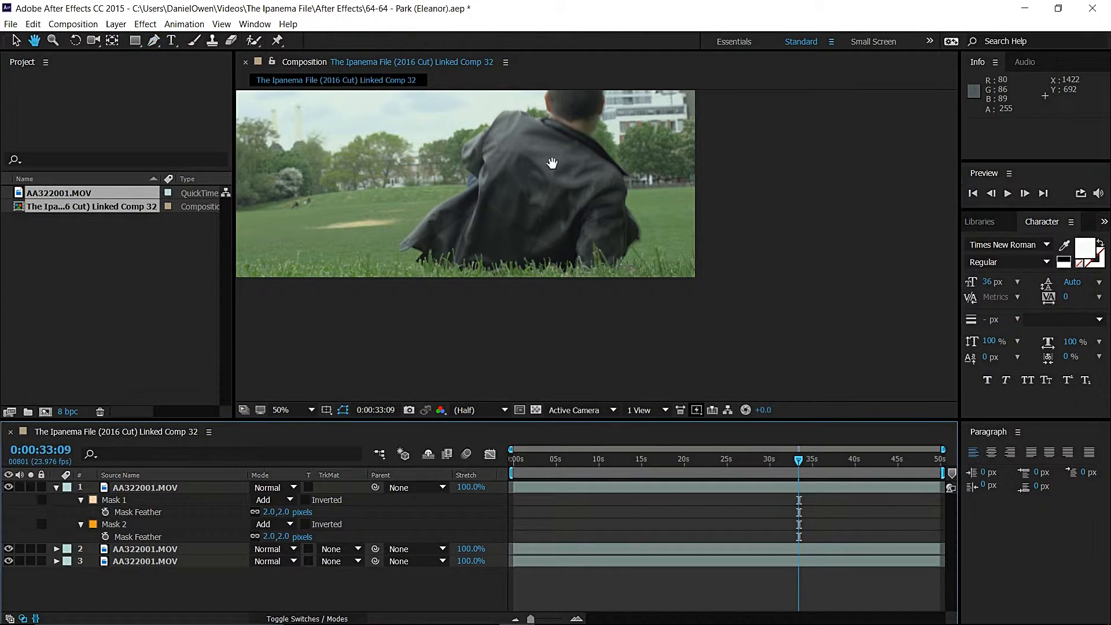
{"action": "left_click_drag", "start_coordinate": [547, 174], "coordinate": [701, 293]}
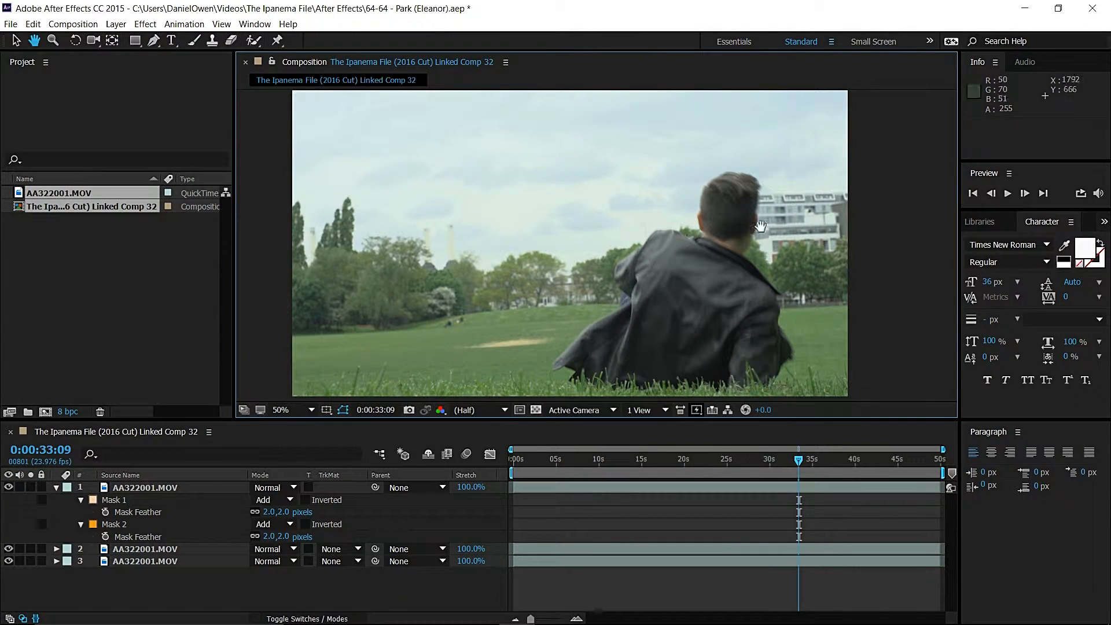
{"action": "scroll", "coordinate": [721, 343], "scroll_direction": "up", "scroll_amount": 1}
{"action": "scroll", "coordinate": [721, 344], "scroll_direction": "down", "scroll_amount": 1}
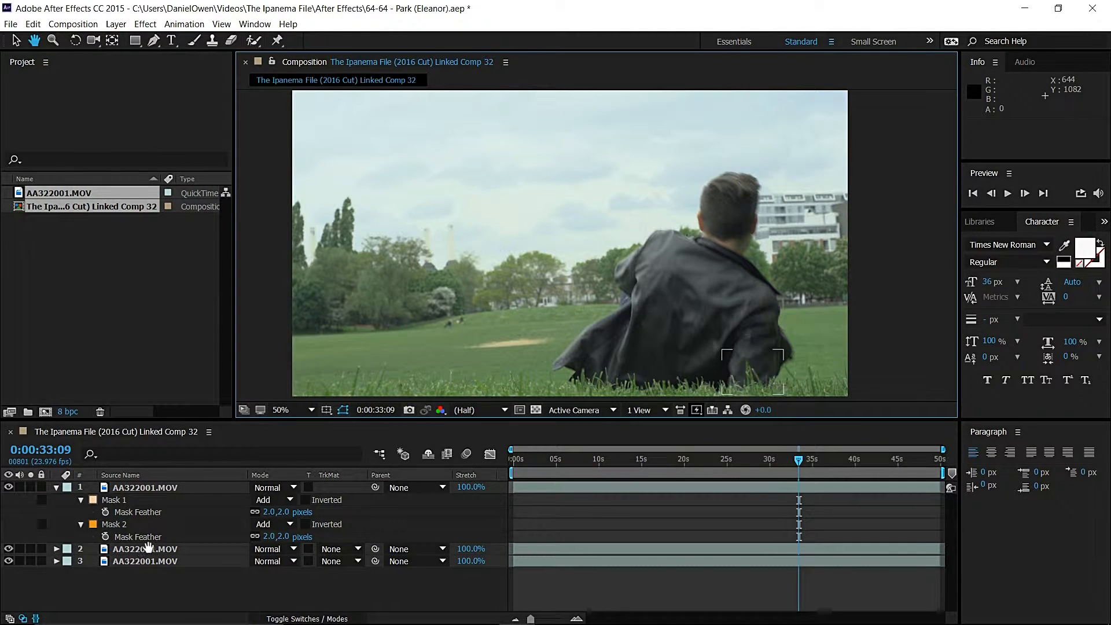
{"action": "key", "text": "v"}
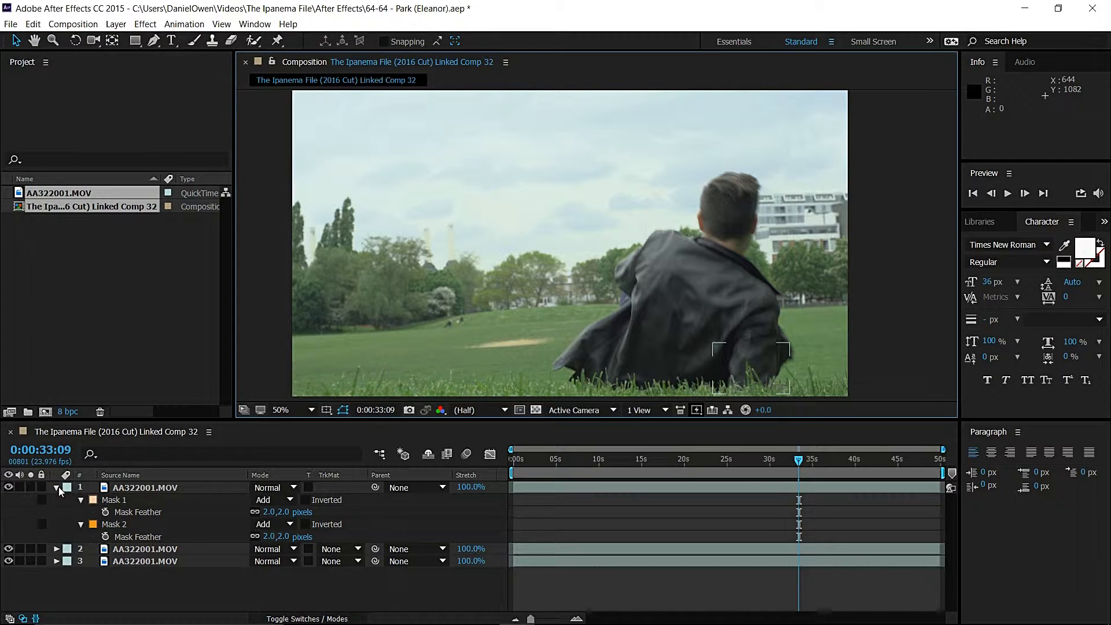
{"action": "left_click", "coordinate": [56, 487]}
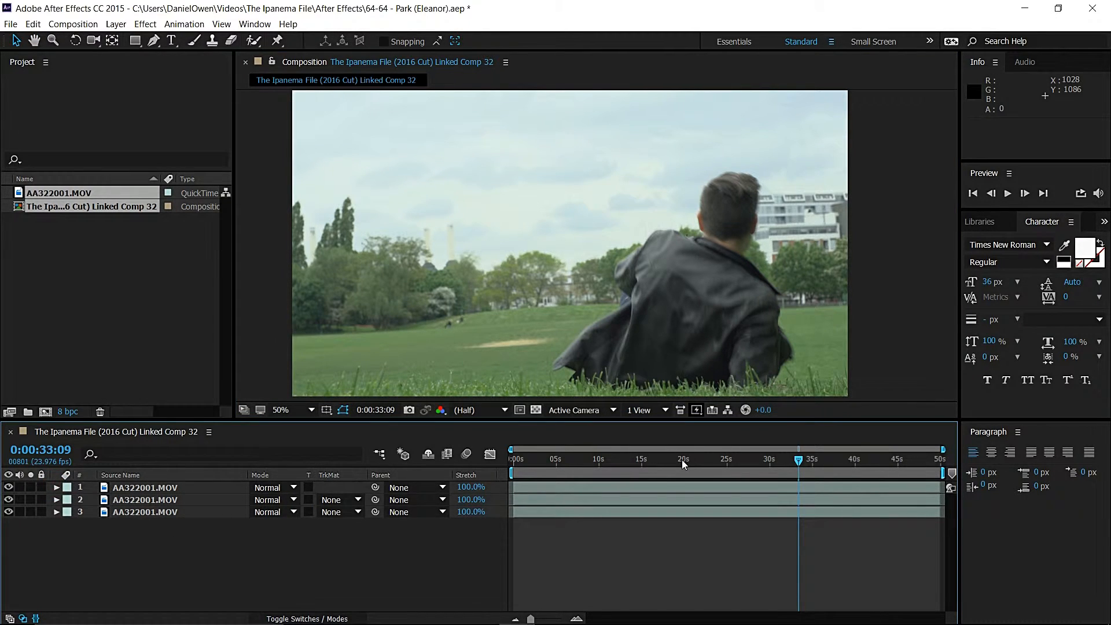
{"action": "left_click_drag", "start_coordinate": [635, 458], "coordinate": [679, 460]}
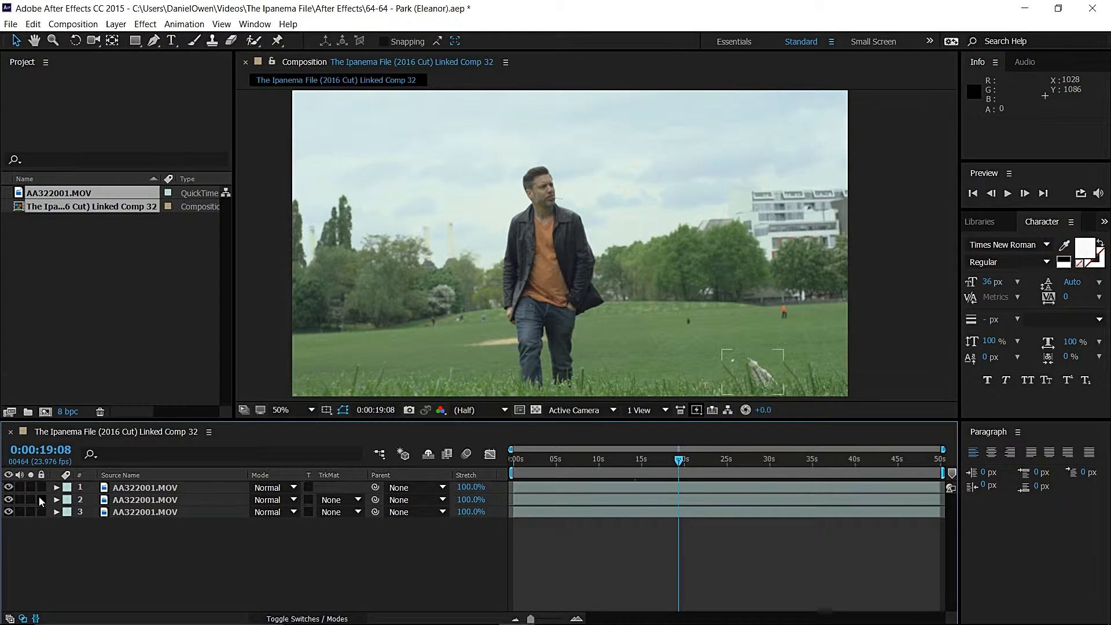
Step: Expand the top layer's mask properties, select the layer and move to 0:00:00:00
{"action": "left_click", "coordinate": [56, 488]}
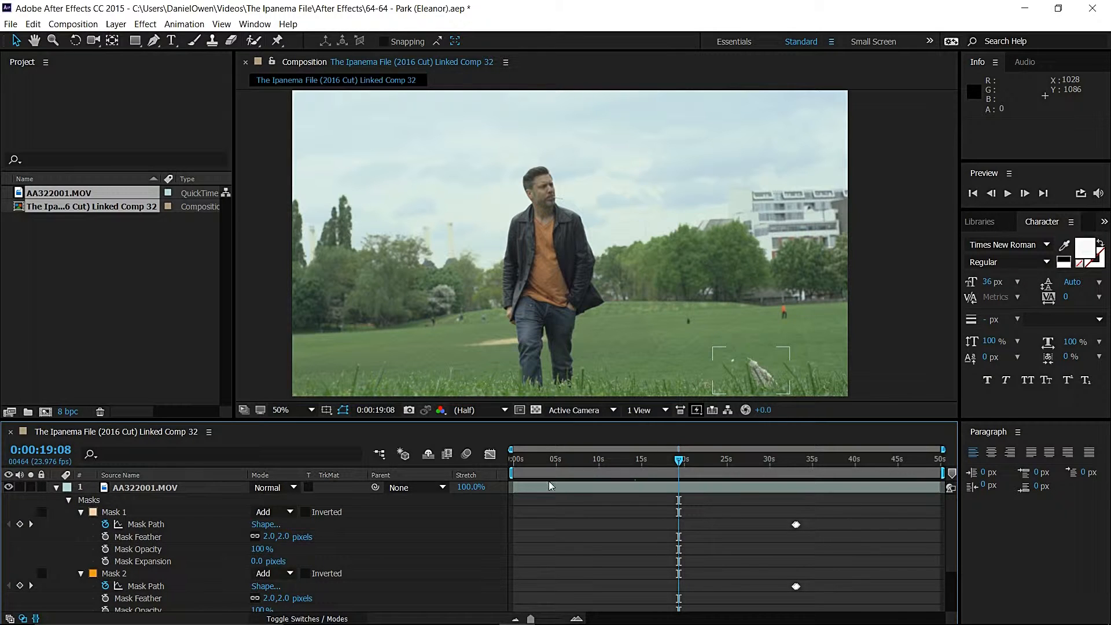
{"action": "left_click", "coordinate": [55, 487]}
{"action": "left_click", "coordinate": [55, 488]}
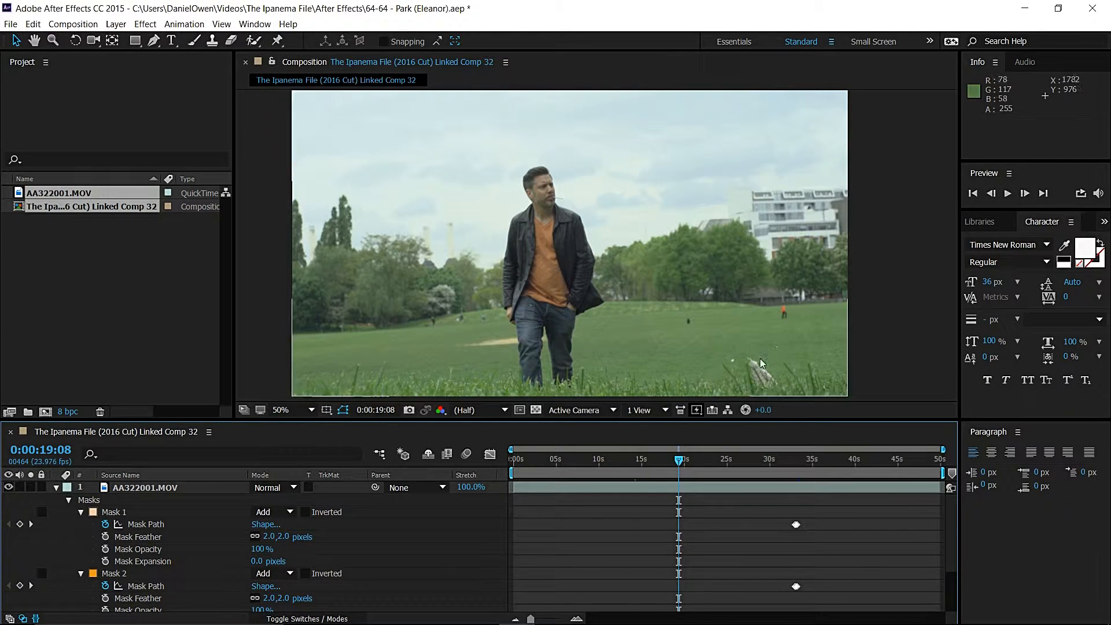
{"action": "left_click", "coordinate": [114, 512]}
{"action": "left_click", "coordinate": [114, 573], "text": "shift"}
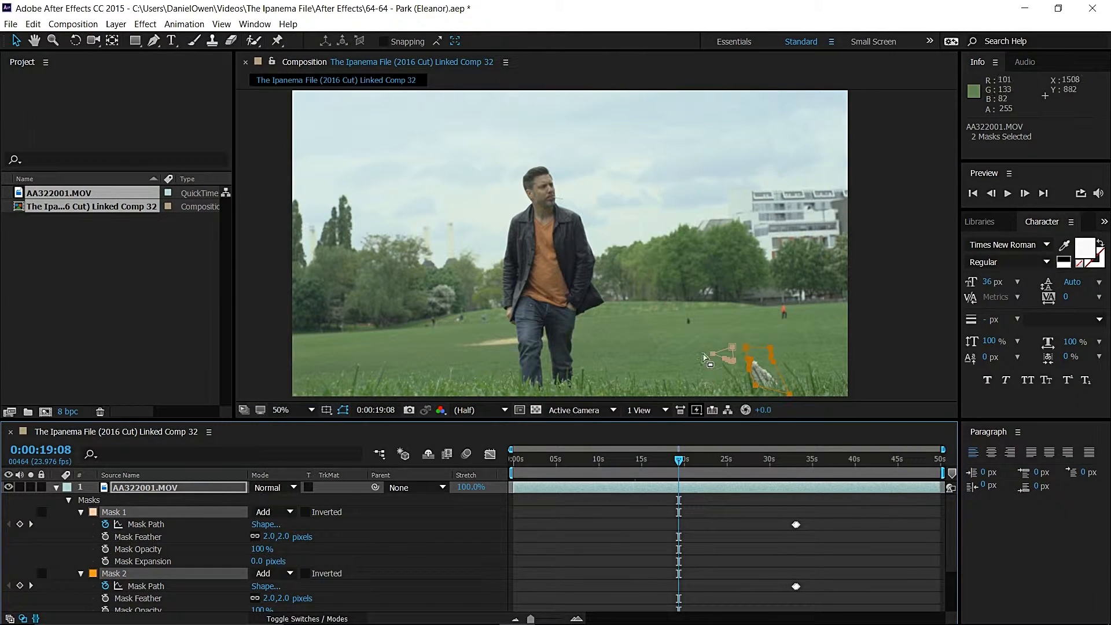
{"action": "left_click", "coordinate": [144, 488]}
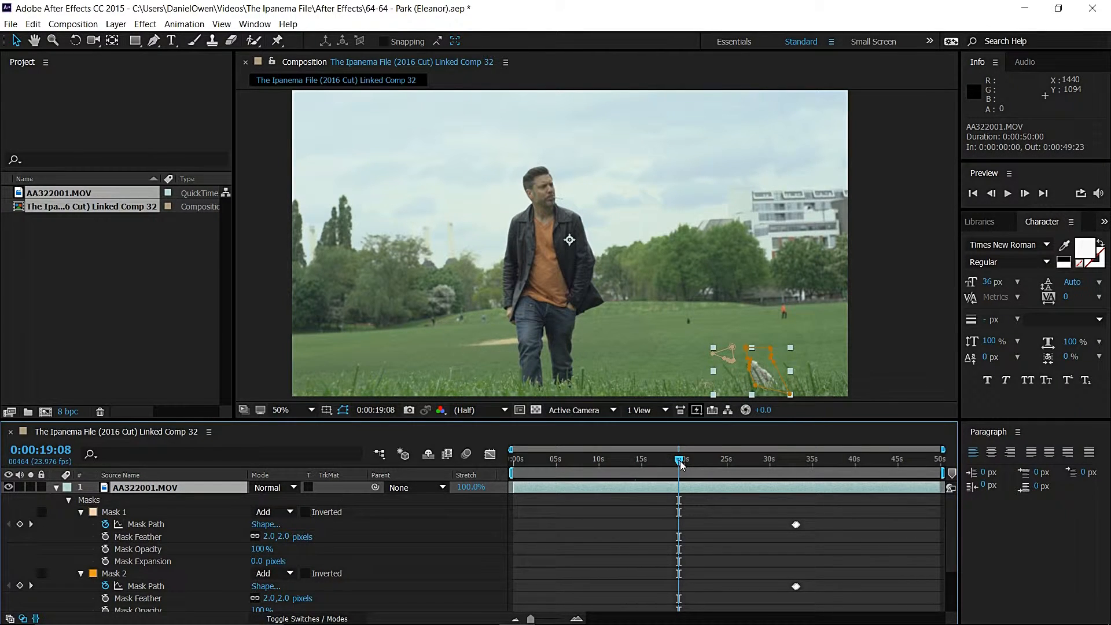
{"action": "left_click_drag", "start_coordinate": [679, 461], "coordinate": [446, 492]}
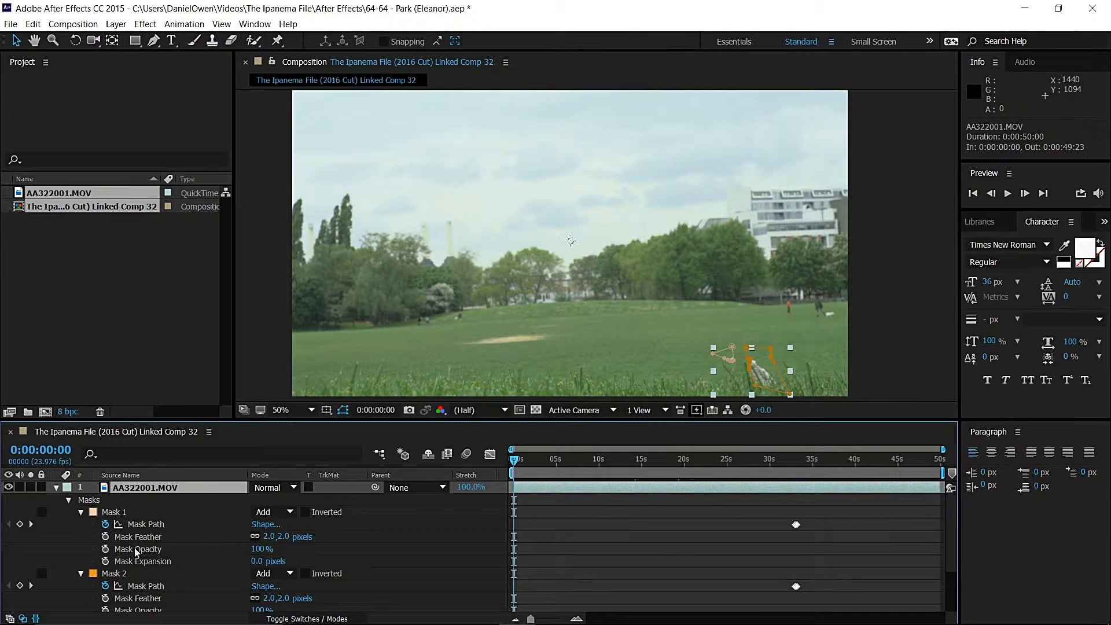
{"action": "left_click", "coordinate": [20, 524]}
{"action": "left_click", "coordinate": [20, 586]}
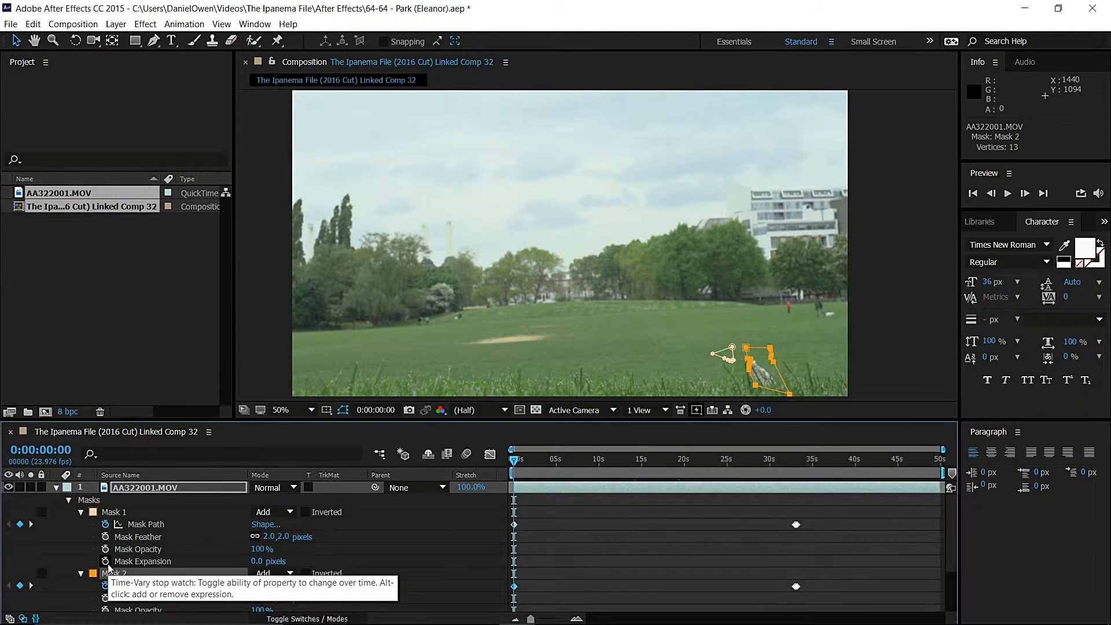
{"action": "key", "text": "ctrl+z"}
{"action": "key", "text": "ctrl+z"}
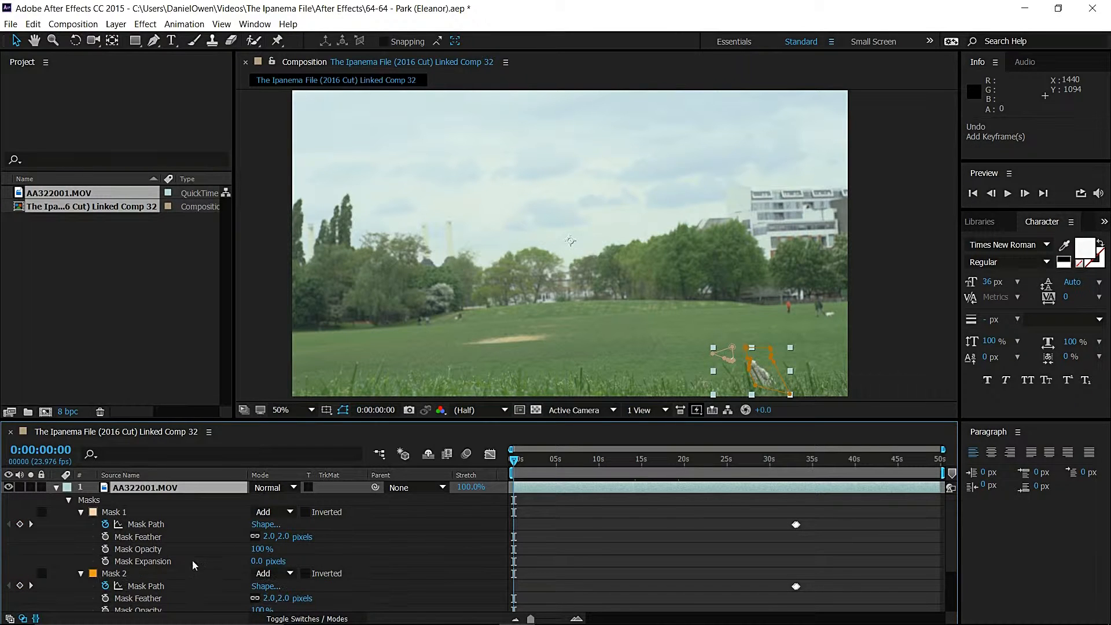
Step: Start keyframing Mask Opacity for Mask 1 and Mask 2 at 0:00:00:00, setting both to 0%
{"action": "left_click", "coordinate": [105, 549]}
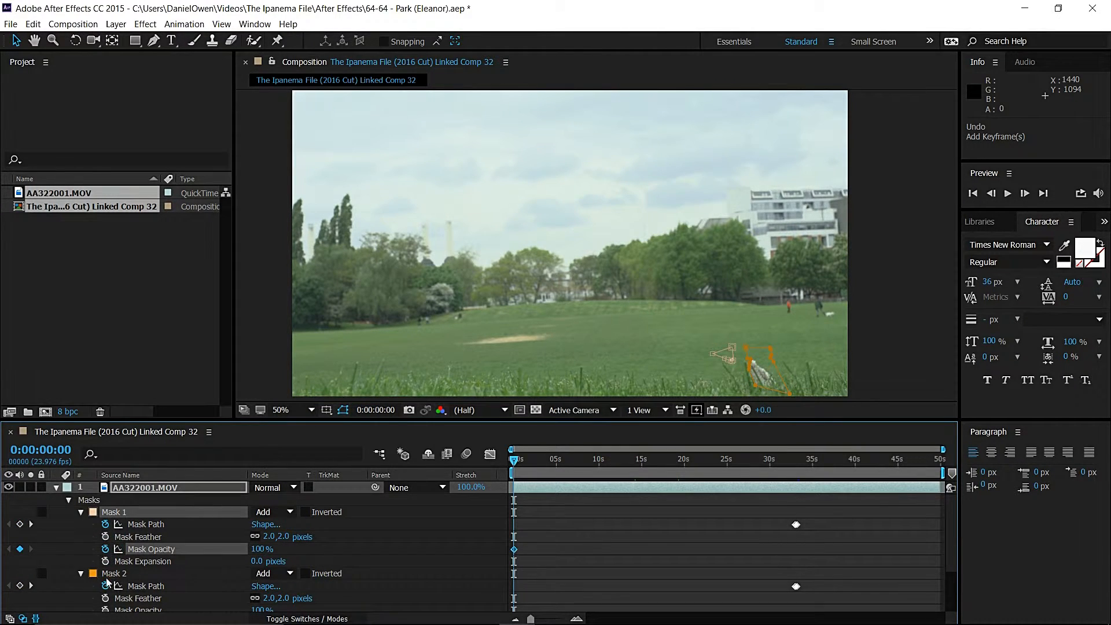
{"action": "scroll", "coordinate": [106, 599], "scroll_direction": "down", "scroll_amount": 1}
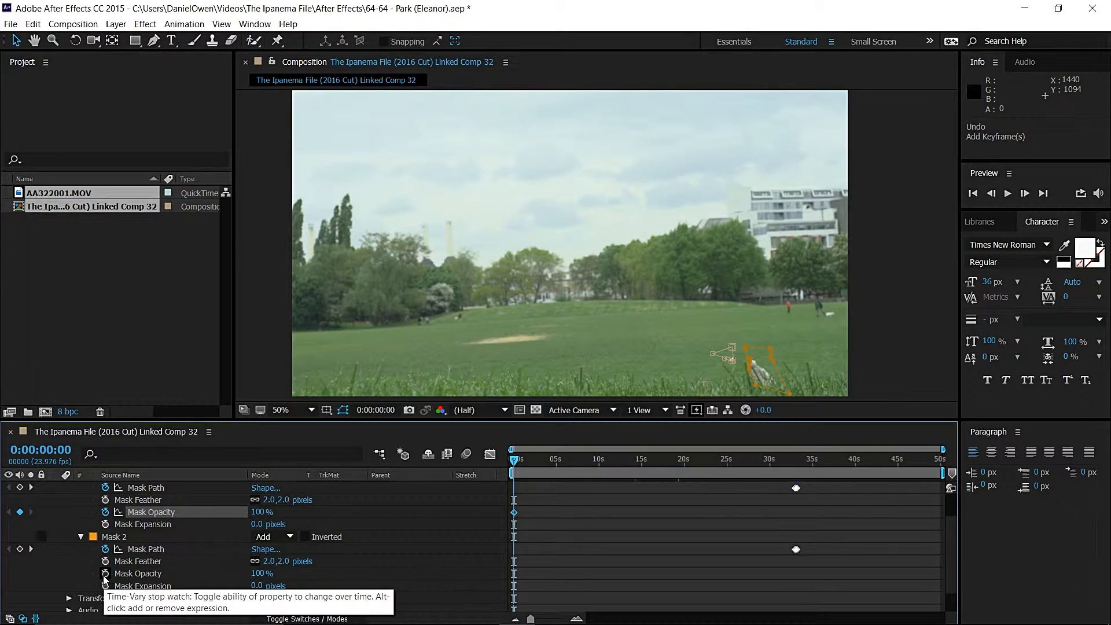
{"action": "left_click", "coordinate": [105, 579]}
{"action": "left_click_drag", "start_coordinate": [259, 573], "coordinate": [56, 607]}
{"action": "left_click_drag", "start_coordinate": [260, 514], "coordinate": [58, 535]}
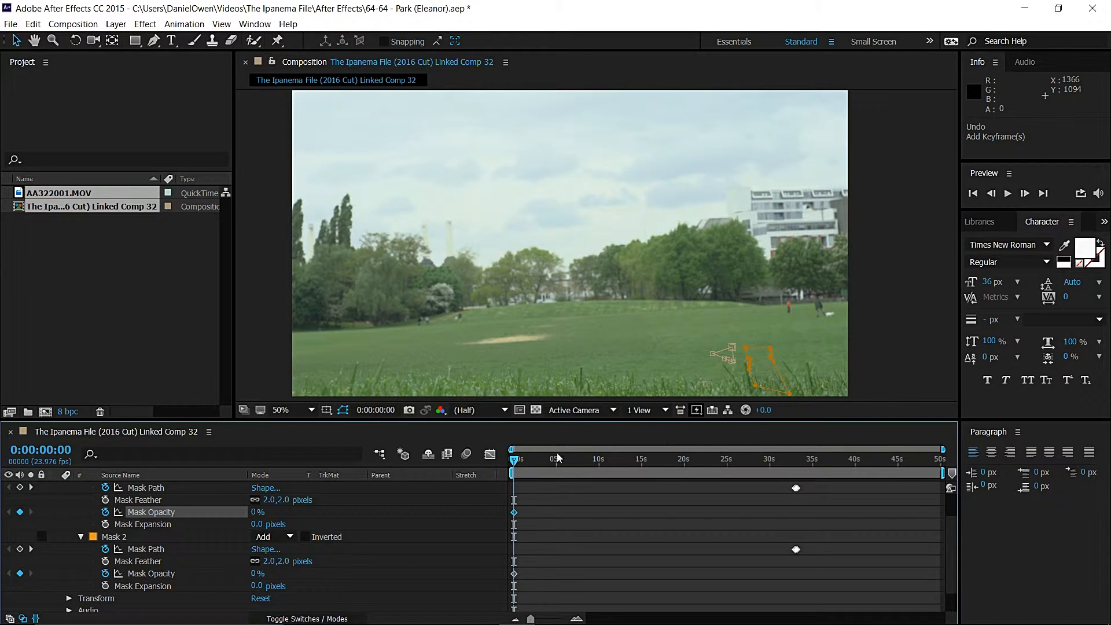
Step: Add 0% Mask Opacity keyframes for both masks at 0:00:32:14, just before the hand reaches the masked grass area
{"action": "left_click_drag", "start_coordinate": [516, 457], "coordinate": [796, 485]}
{"action": "left_click", "coordinate": [1031, 199]}
{"action": "left_click", "coordinate": [1030, 199]}
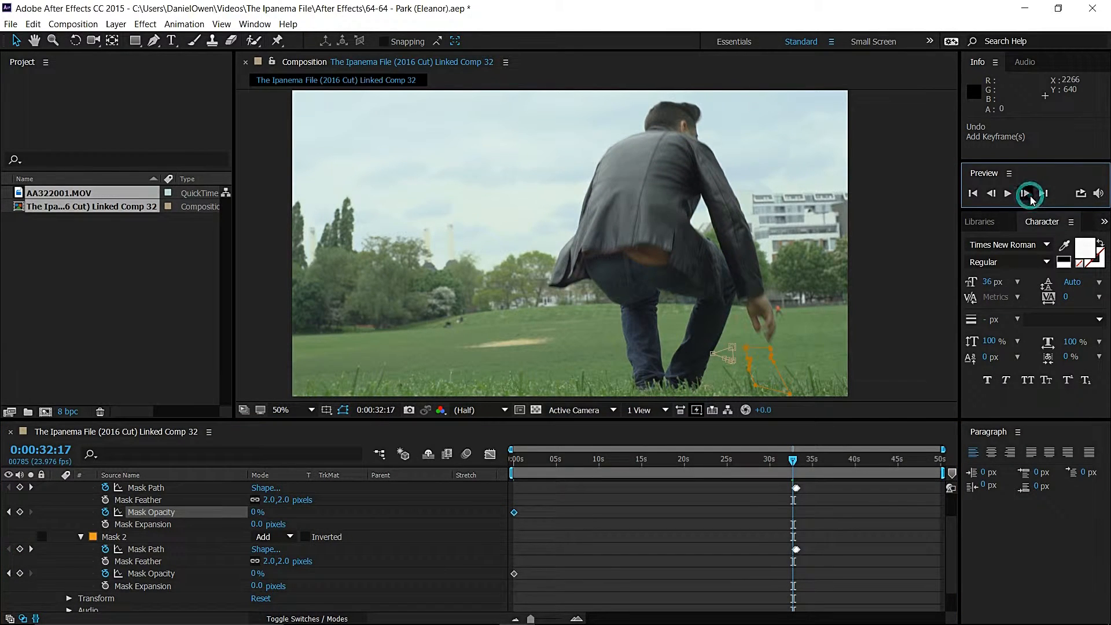
{"action": "left_click", "coordinate": [1030, 198]}
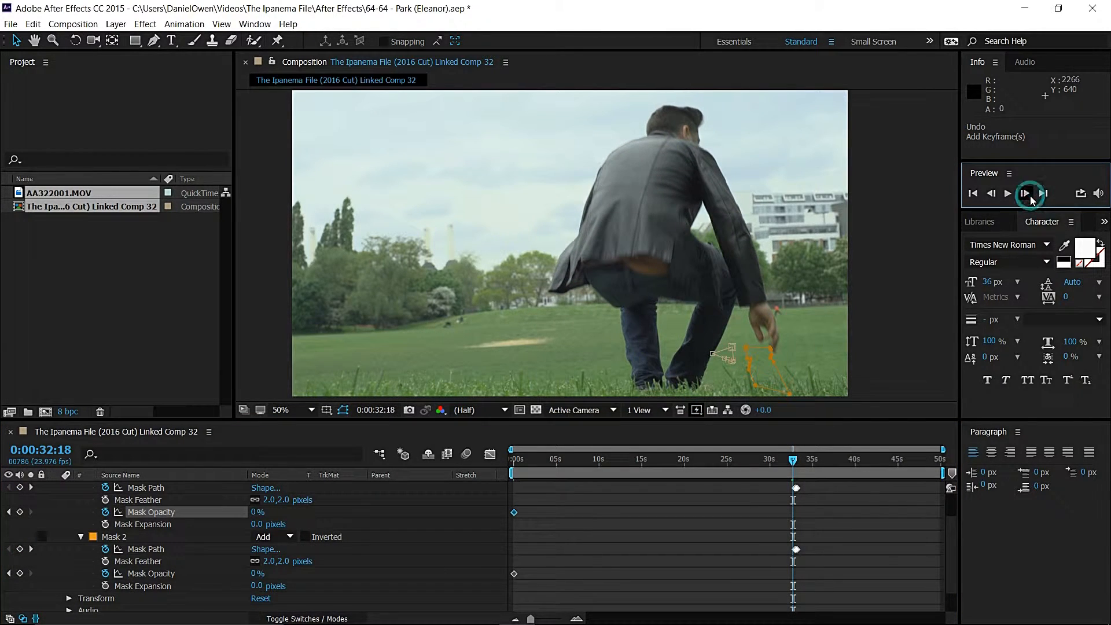
{"action": "left_click", "coordinate": [990, 194]}
{"action": "left_click", "coordinate": [990, 195]}
{"action": "left_click", "coordinate": [991, 194]}
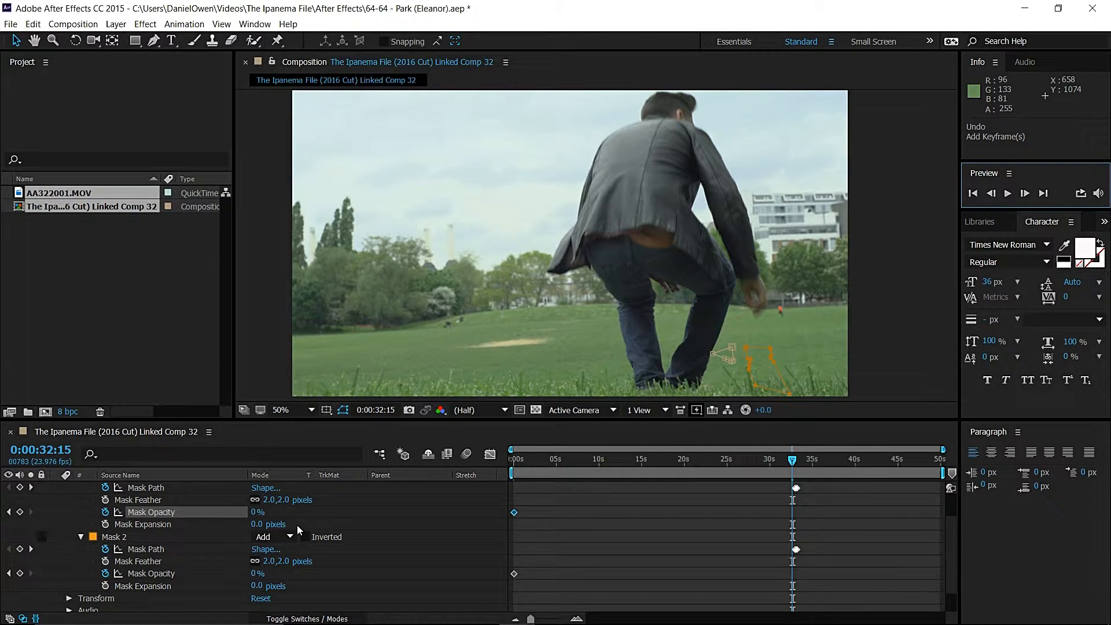
{"action": "left_click", "coordinate": [991, 194]}
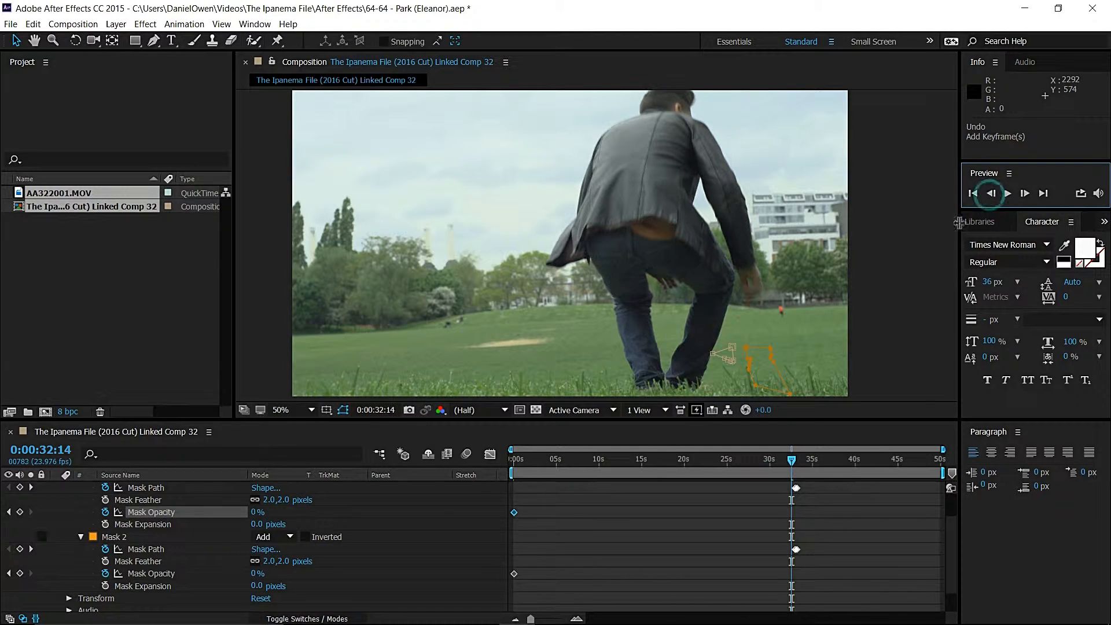
{"action": "left_click", "coordinate": [19, 512]}
{"action": "left_click", "coordinate": [20, 573]}
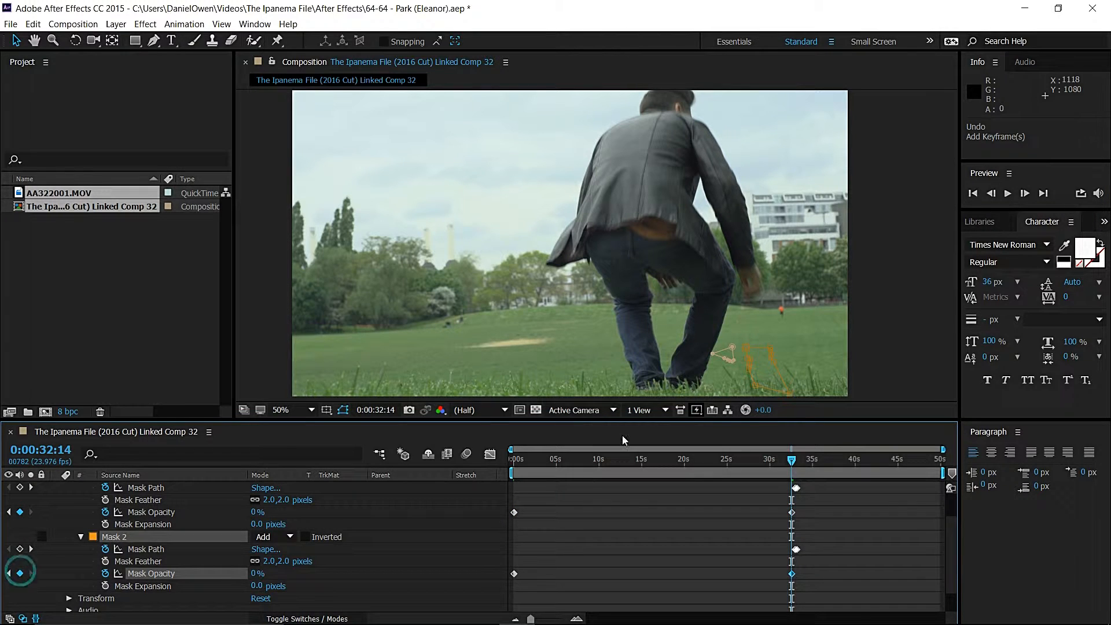
Step: Set the Mask Opacity of both Mask 1 and Mask 2 to 100% one frame further on, at 0:00:32:15
{"action": "left_click", "coordinate": [1023, 194]}
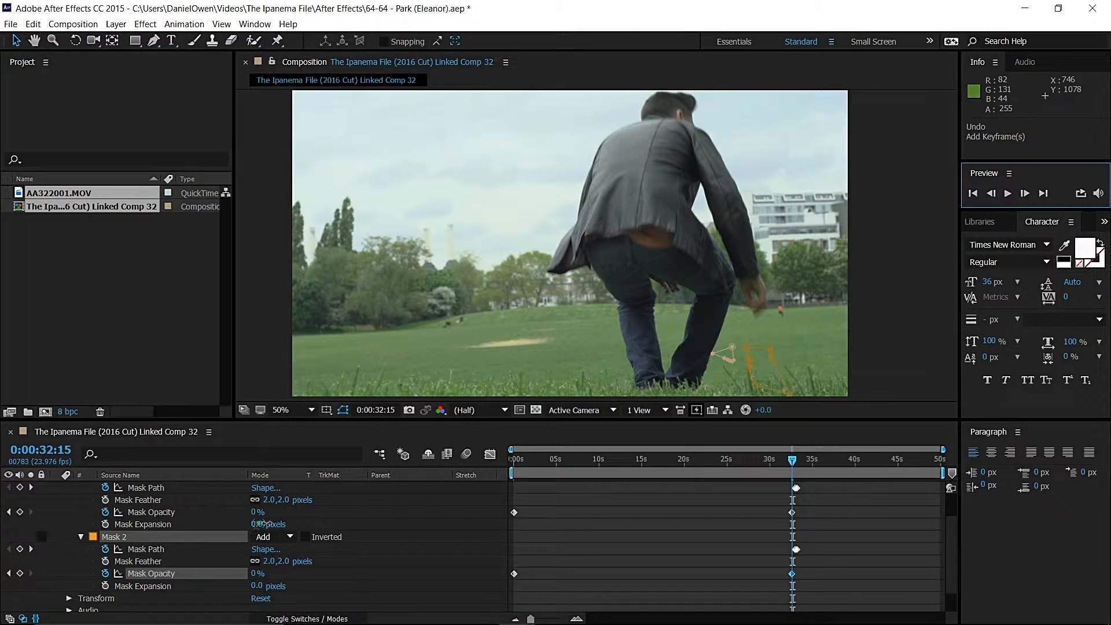
{"action": "left_click_drag", "start_coordinate": [261, 524], "coordinate": [536, 531]}
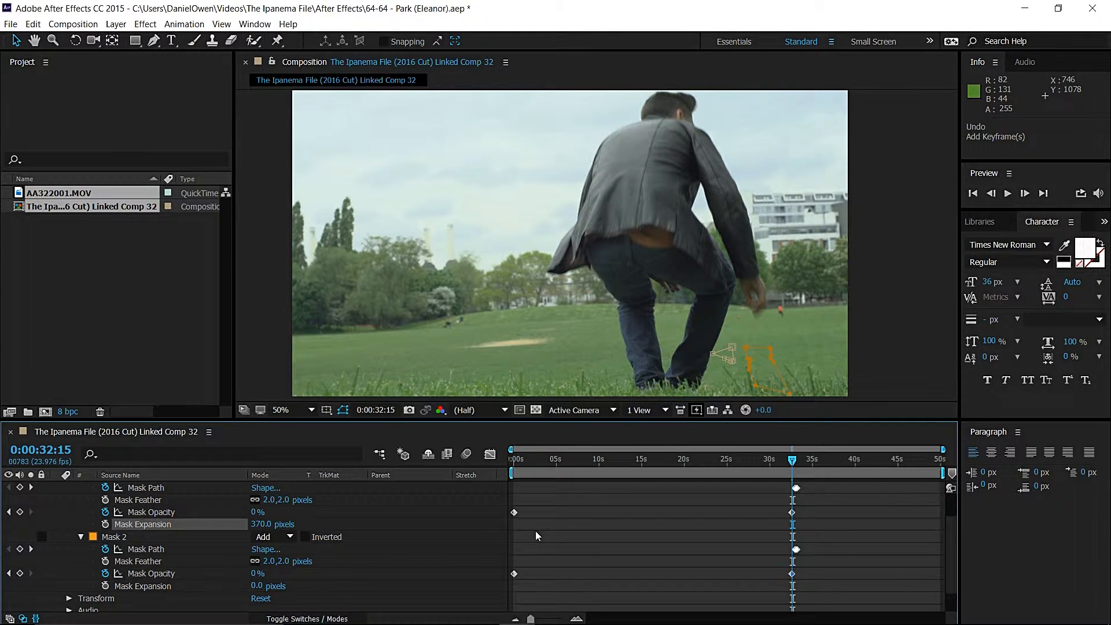
{"action": "key", "text": "ctrl+z"}
{"action": "left_click", "coordinate": [253, 513]}
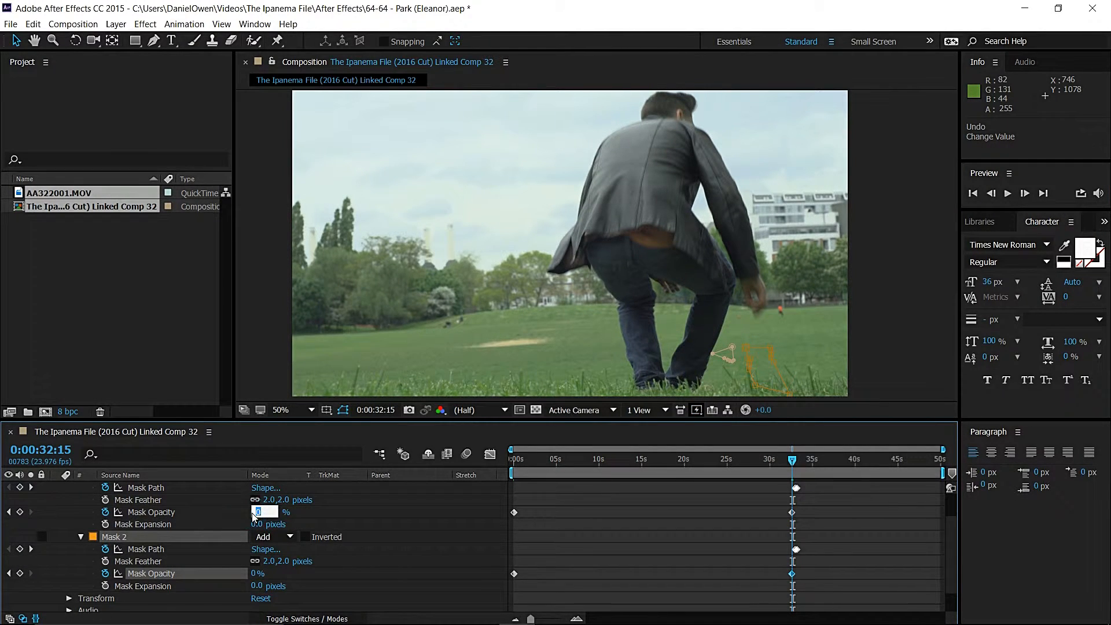
{"action": "key", "text": "Return"}
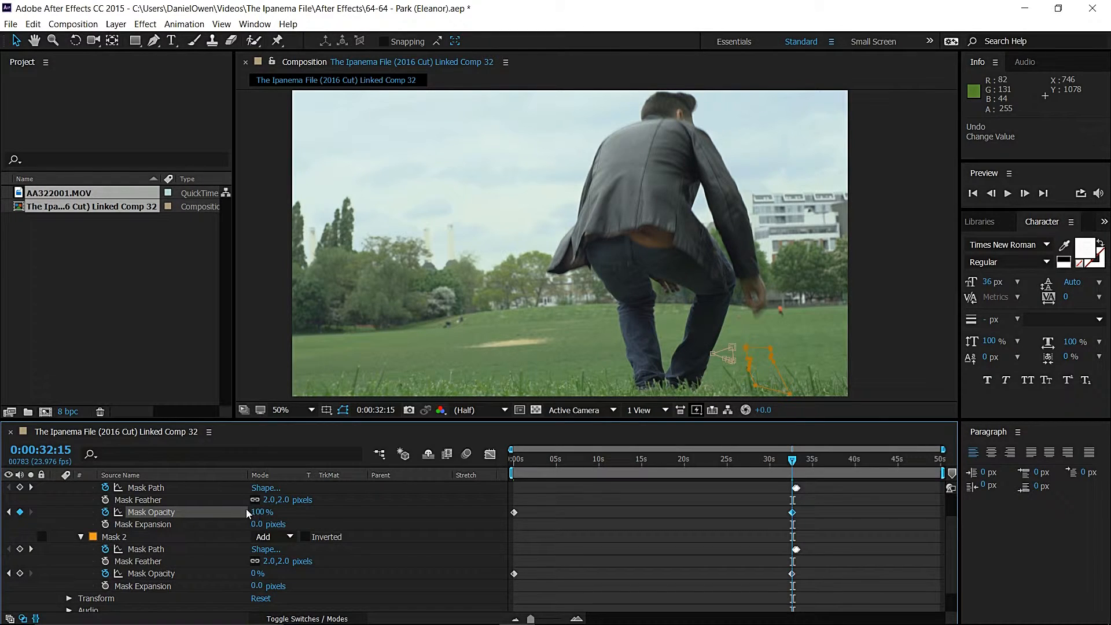
{"action": "left_click", "coordinate": [254, 573]}
{"action": "type", "text": "100"}
{"action": "key", "text": "Return"}
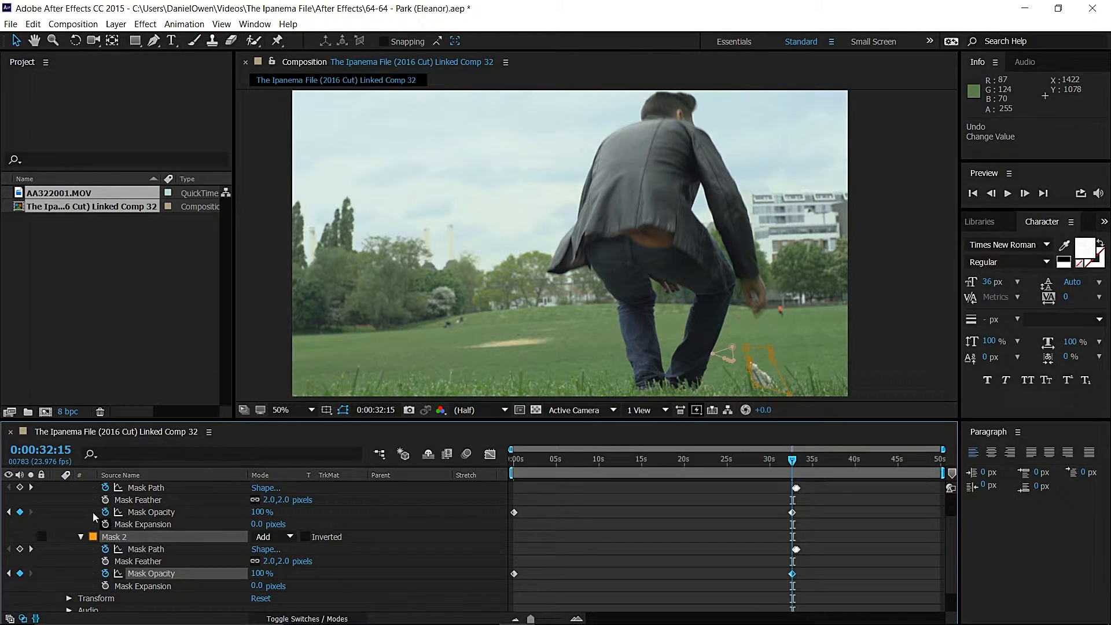
Step: Move to 0:00:18:17 to check the frame and collapse the top layer's mask properties
{"action": "left_click_drag", "start_coordinate": [683, 461], "coordinate": [673, 463]}
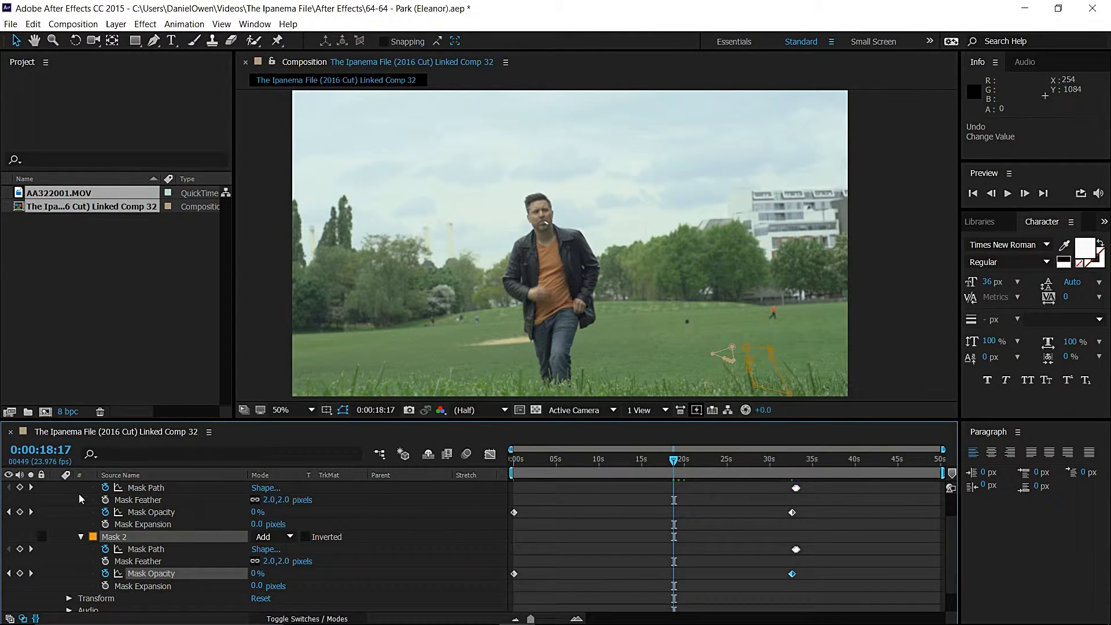
{"action": "scroll", "coordinate": [76, 504], "scroll_direction": "up", "scroll_amount": 3}
{"action": "left_click", "coordinate": [57, 488]}
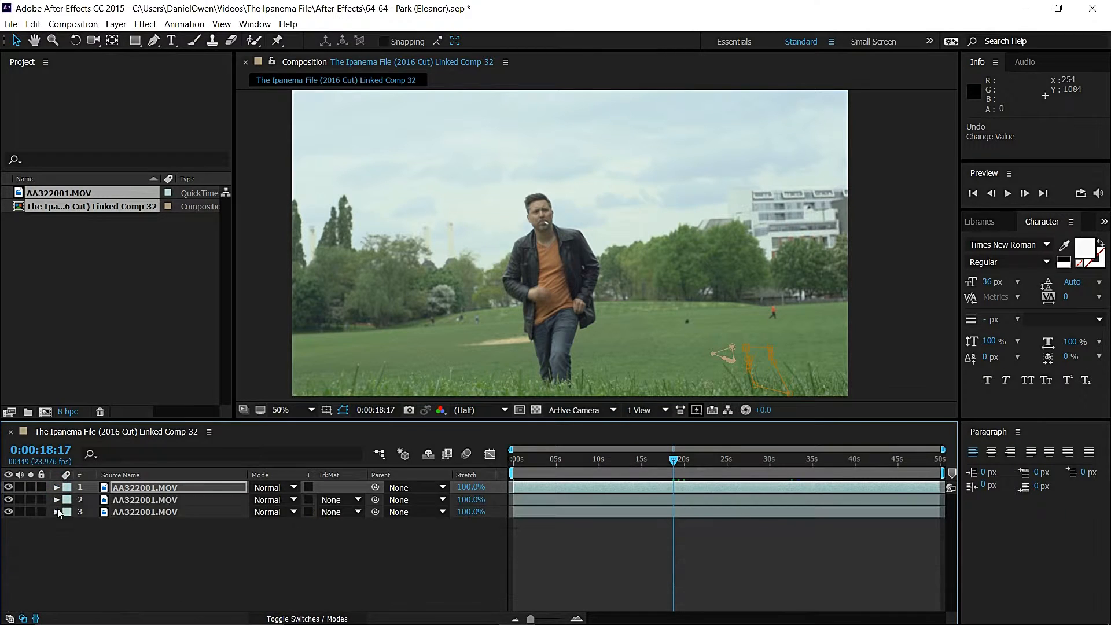
Step: Pre-compose all three footage layers into a new composition named "Final Shot", moving all attributes into it
{"action": "key", "text": "ctrl+a"}
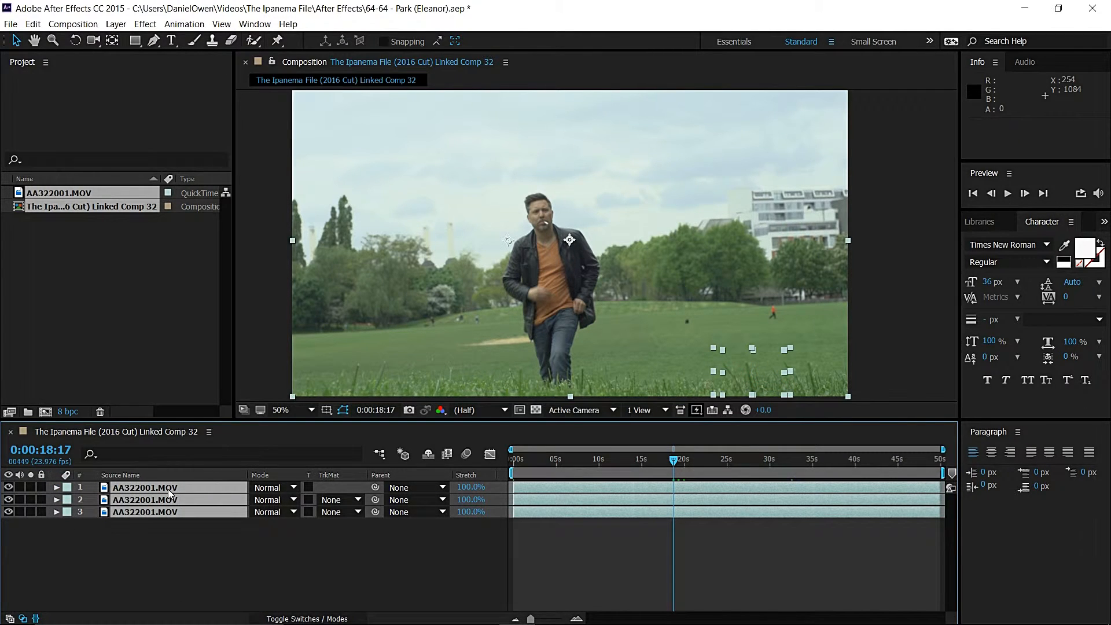
{"action": "right_click", "coordinate": [168, 488]}
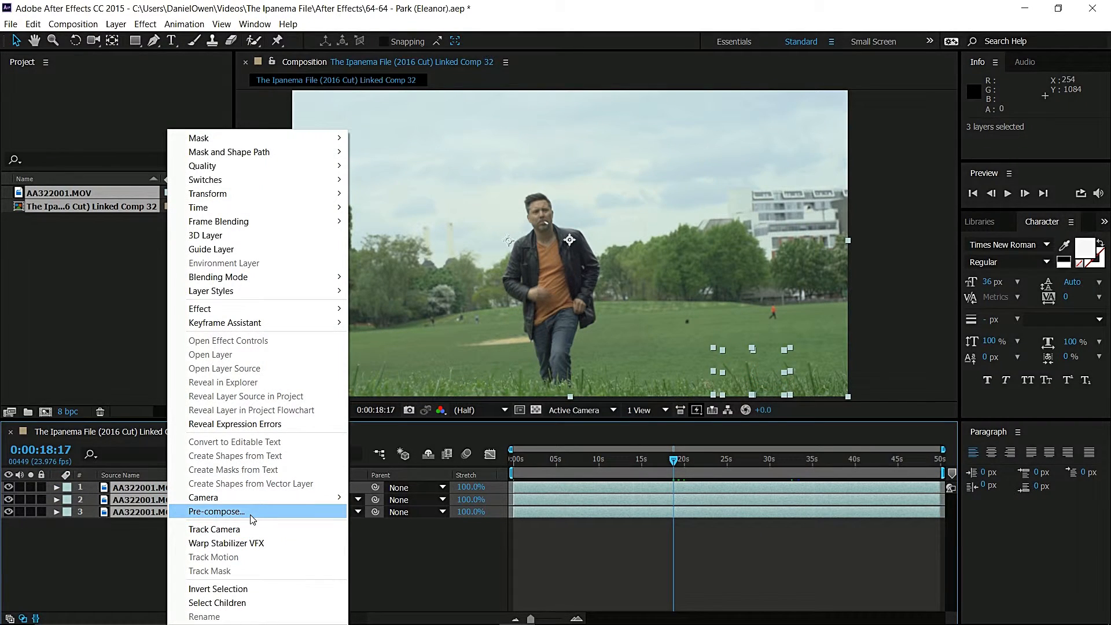
{"action": "left_click", "coordinate": [217, 512]}
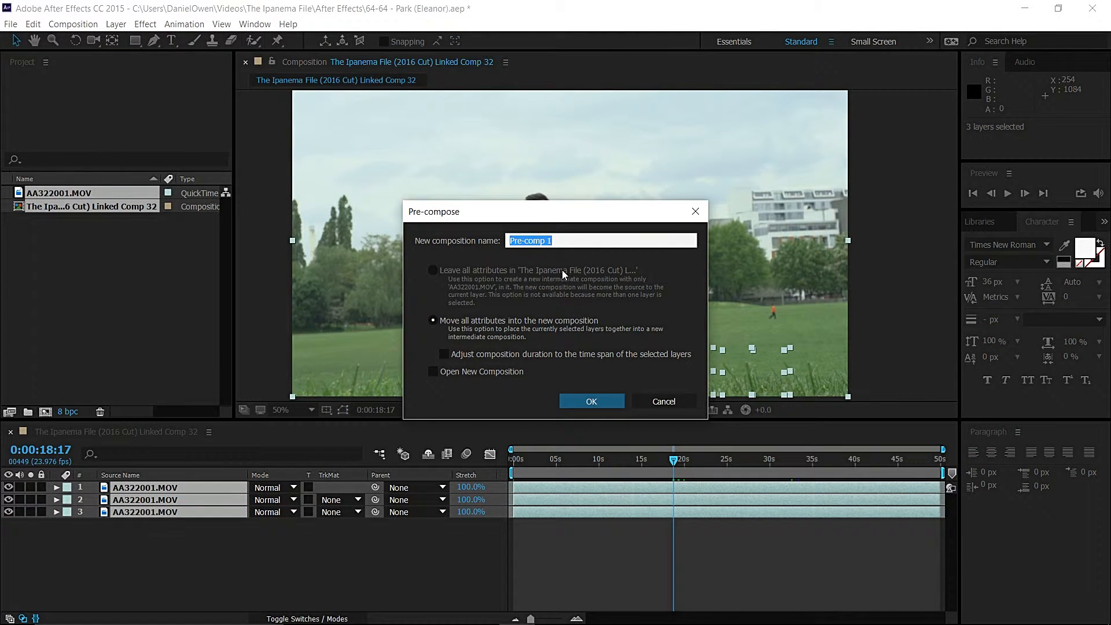
{"action": "type", "text": "Final Shot"}
{"action": "key", "text": "Return"}
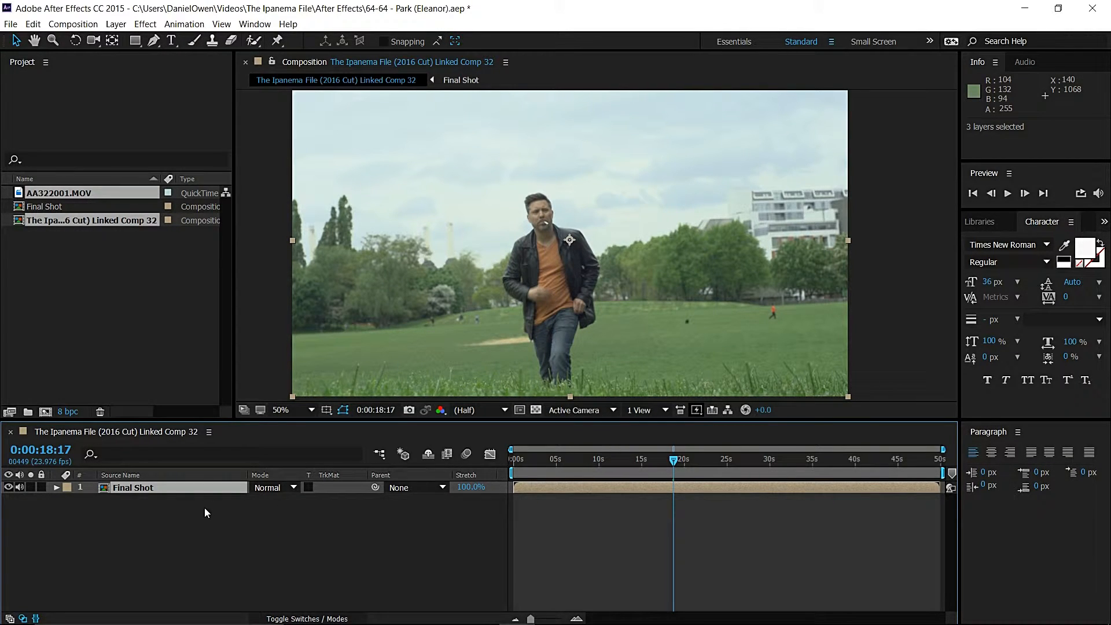
{"action": "left_click", "coordinate": [179, 497]}
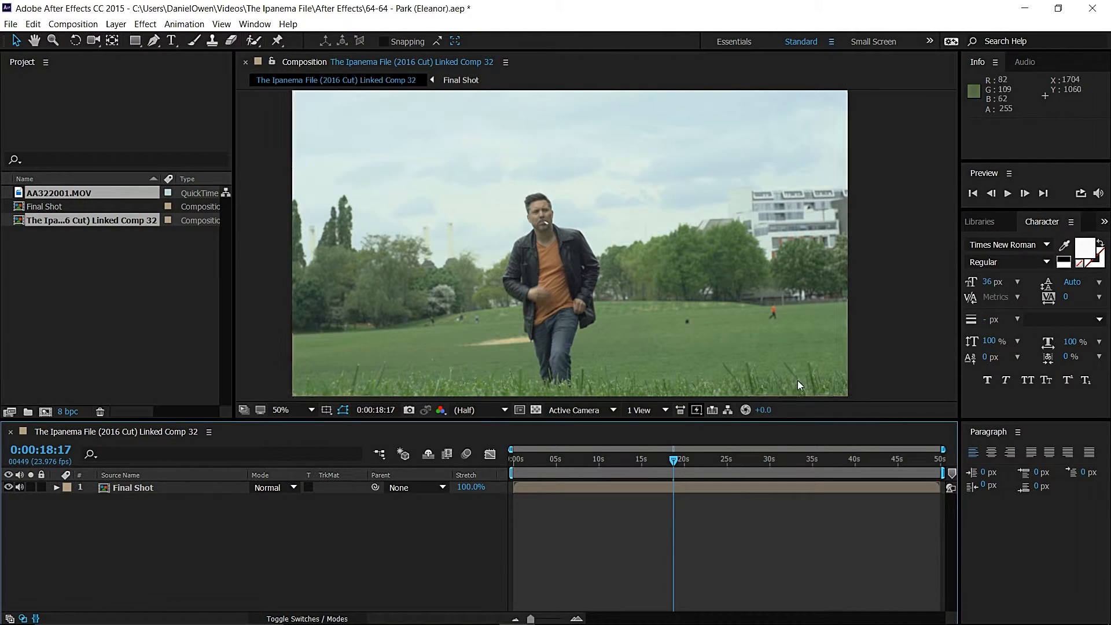
Step: Search the effects for "reduce" and apply Neat Video's Reduce Noise to the Final Shot layer
{"action": "scroll", "coordinate": [992, 219], "scroll_direction": "up", "scroll_amount": 2}
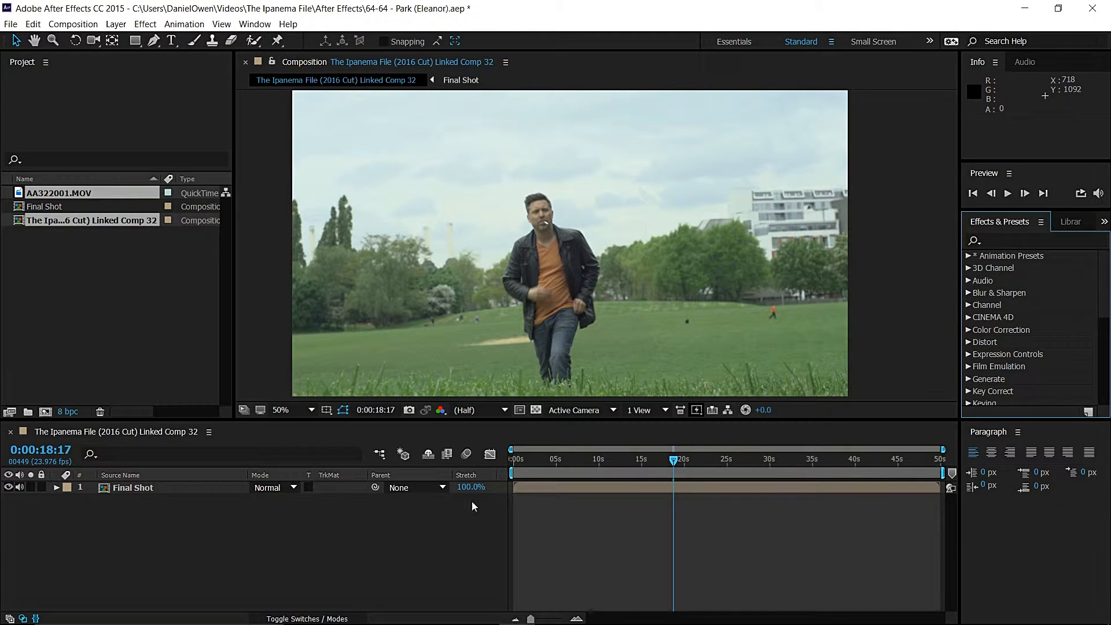
{"action": "left_click", "coordinate": [363, 546]}
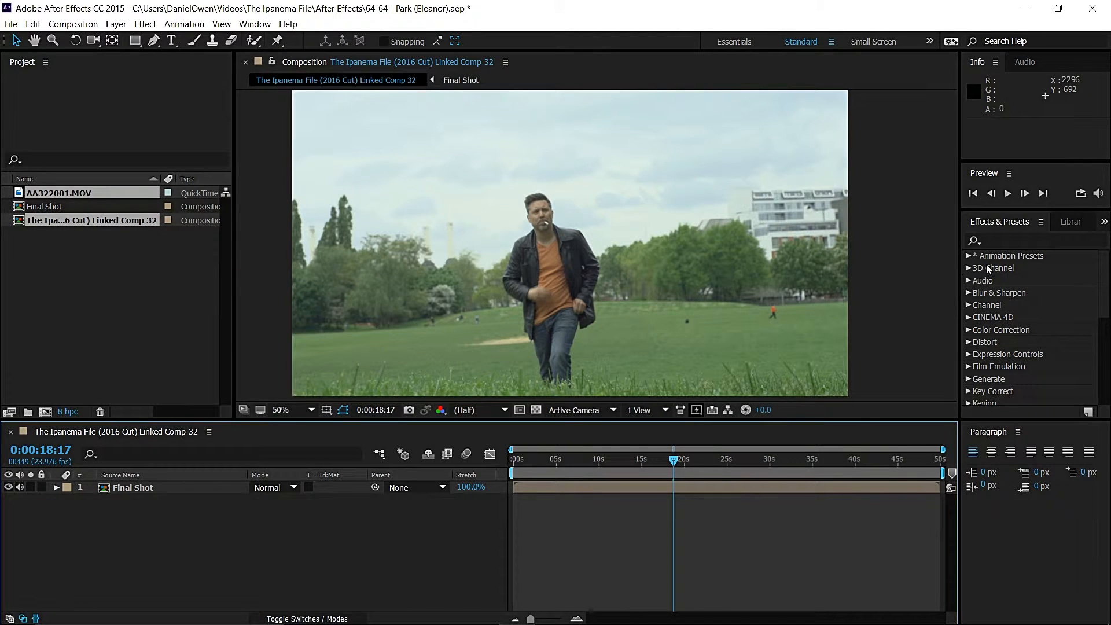
{"action": "left_click", "coordinate": [1020, 240]}
{"action": "type", "text": "reduce"}
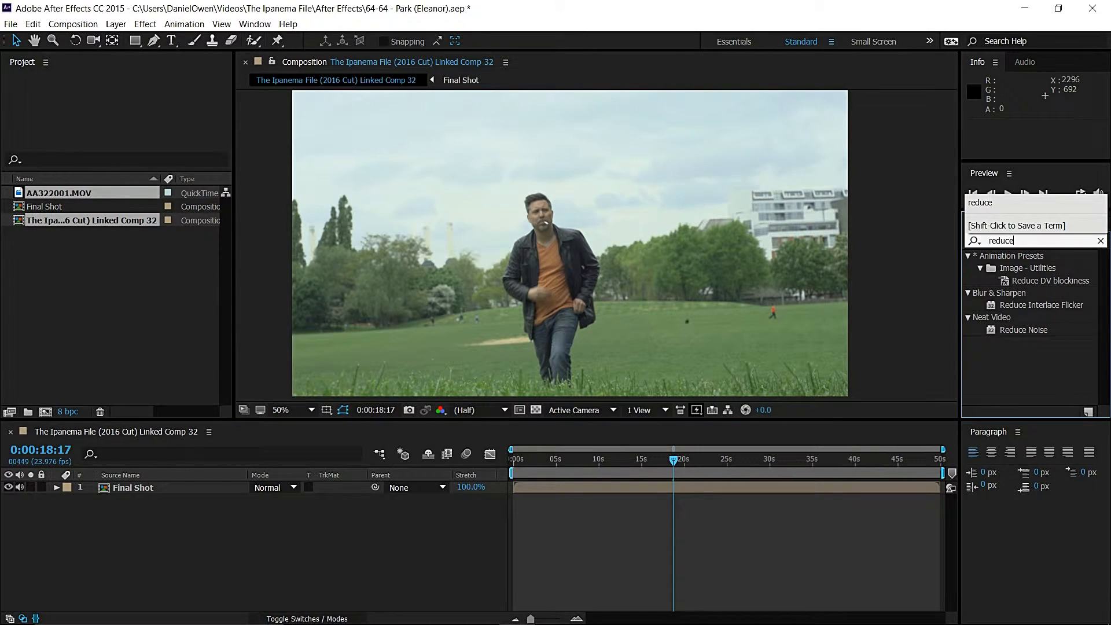
{"action": "left_click_drag", "start_coordinate": [1026, 329], "coordinate": [135, 486]}
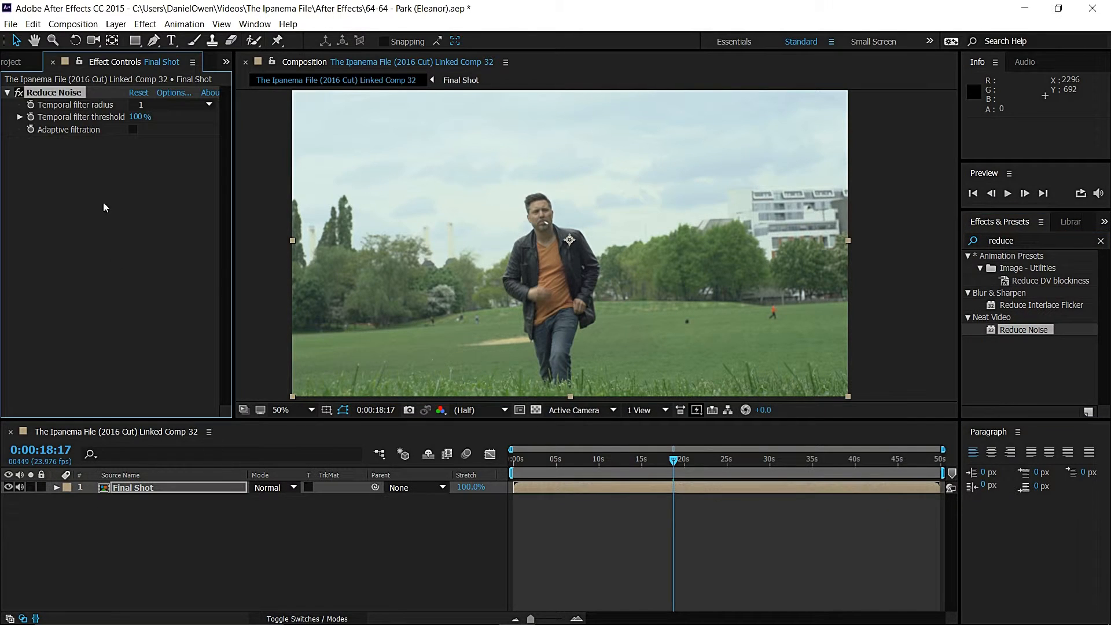
Step: Build an automatic device noise profile for the clip in the Reduce Noise options and apply it
{"action": "left_click", "coordinate": [165, 93]}
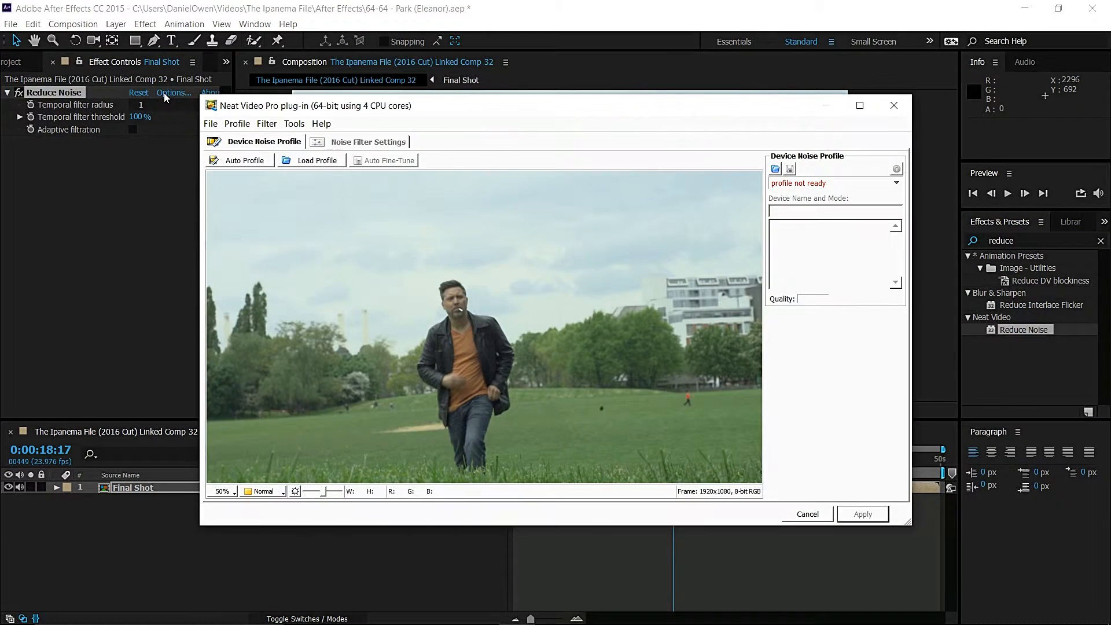
{"action": "left_click", "coordinate": [257, 165]}
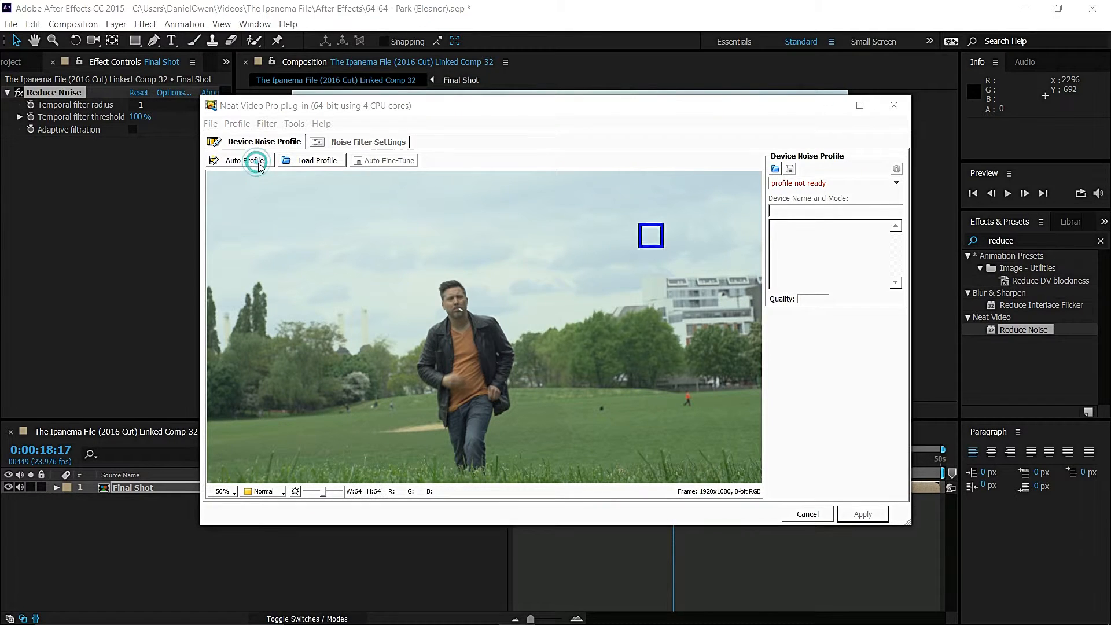
{"action": "left_click", "coordinate": [531, 380]}
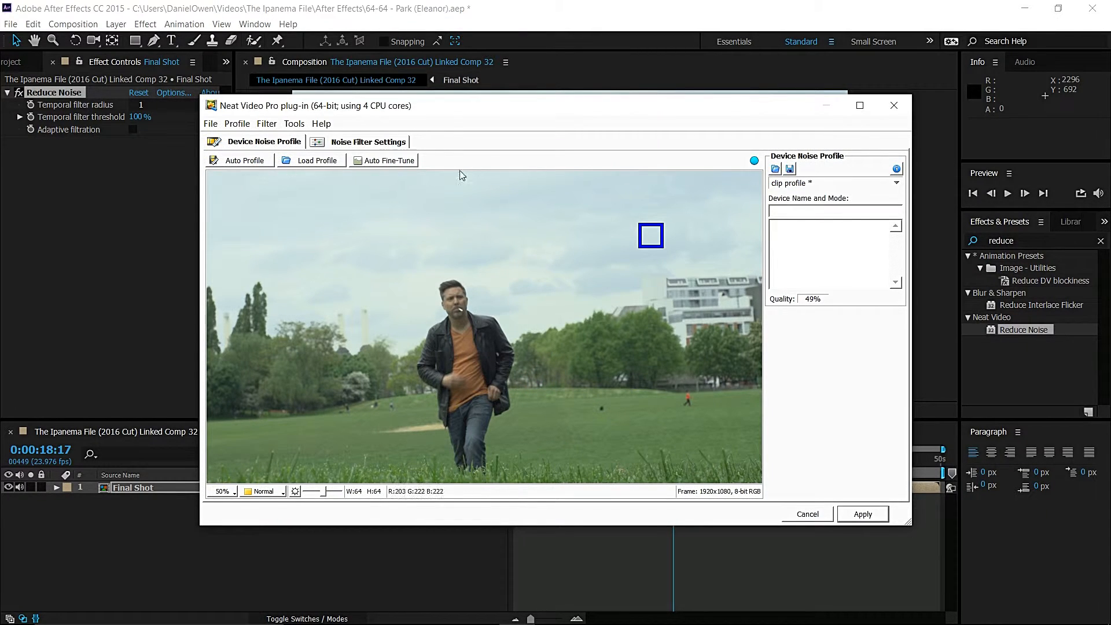
{"action": "left_click", "coordinate": [863, 514]}
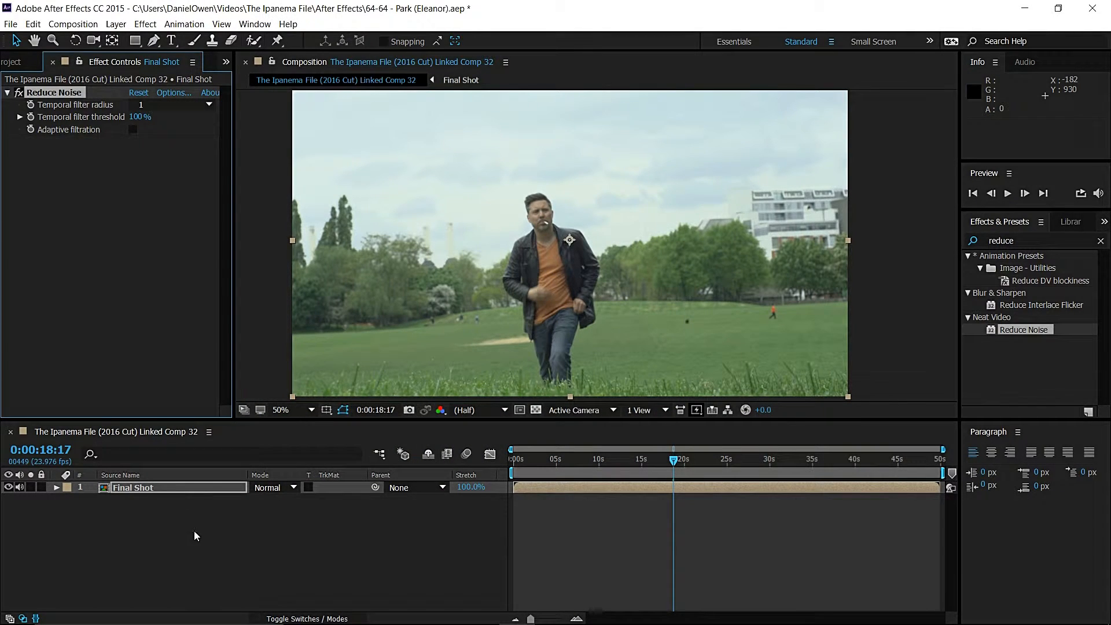
Step: Add an adjustment layer above Final Shot, search the effects for "film" and apply FilmConvert Pro 2.36 to the new layer
{"action": "left_click", "coordinate": [192, 523]}
{"action": "key", "text": "ctrl+alt+y"}
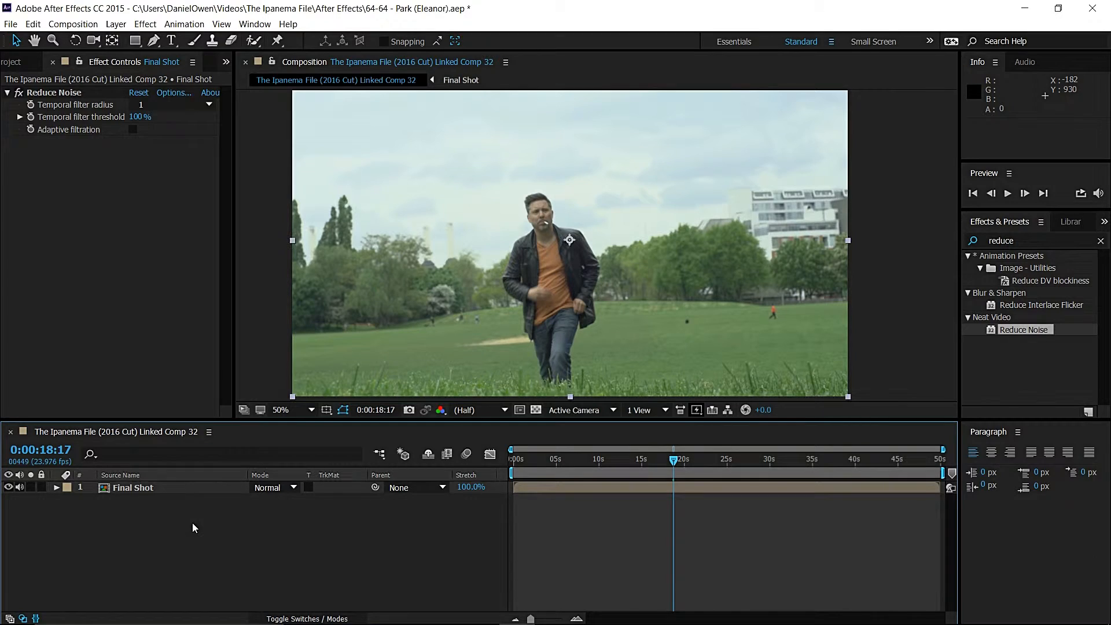
{"action": "double_click", "coordinate": [1021, 240]}
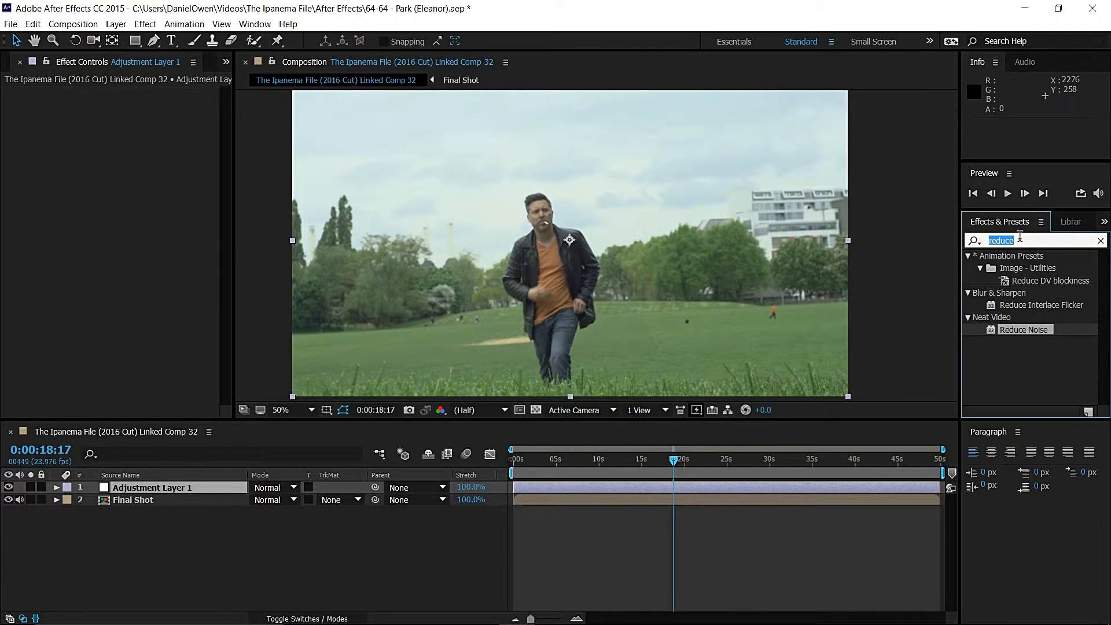
{"action": "type", "text": "film"}
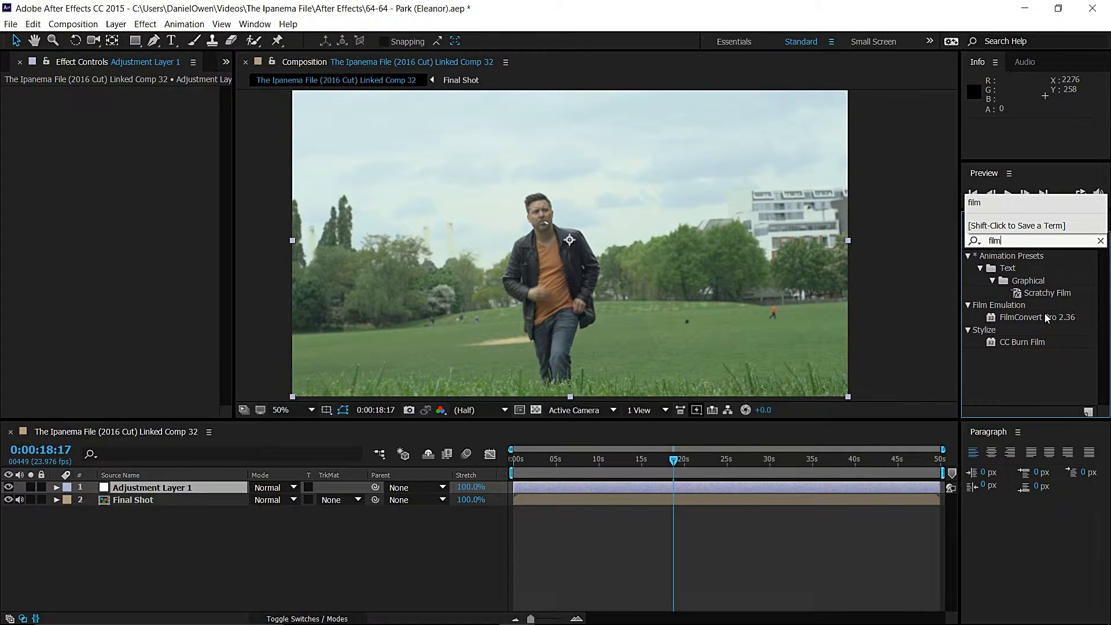
{"action": "left_click_drag", "start_coordinate": [1036, 317], "coordinate": [669, 300]}
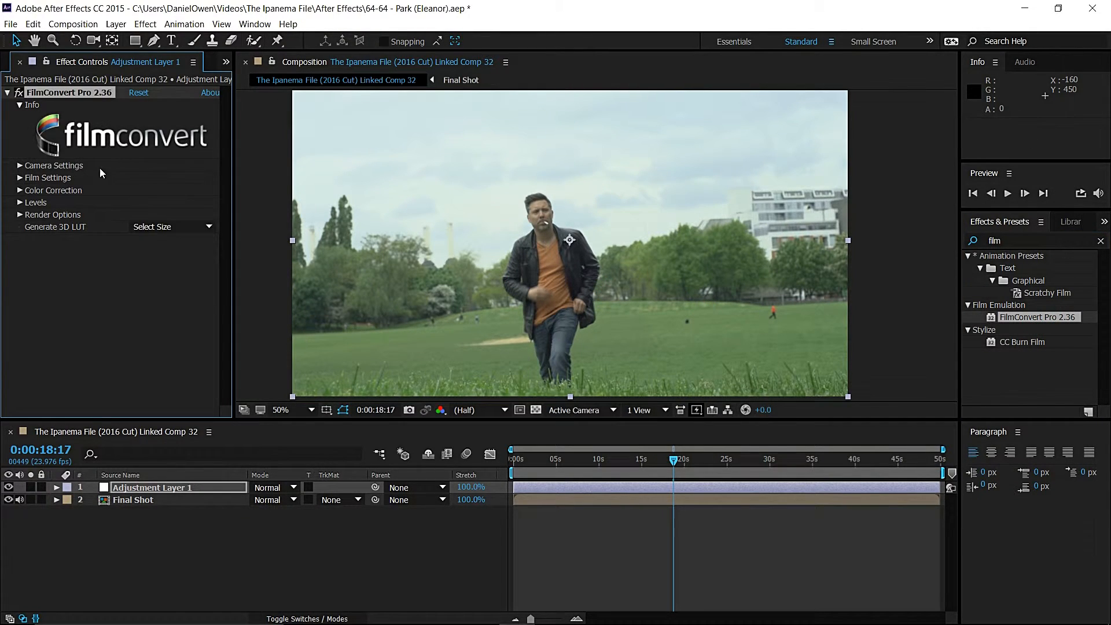
Step: Convert the film stock to FJ SuperX 400 in FilmConvert's film settings and compare the image with the effect off and on
{"action": "left_click", "coordinate": [20, 178]}
{"action": "left_click", "coordinate": [175, 190]}
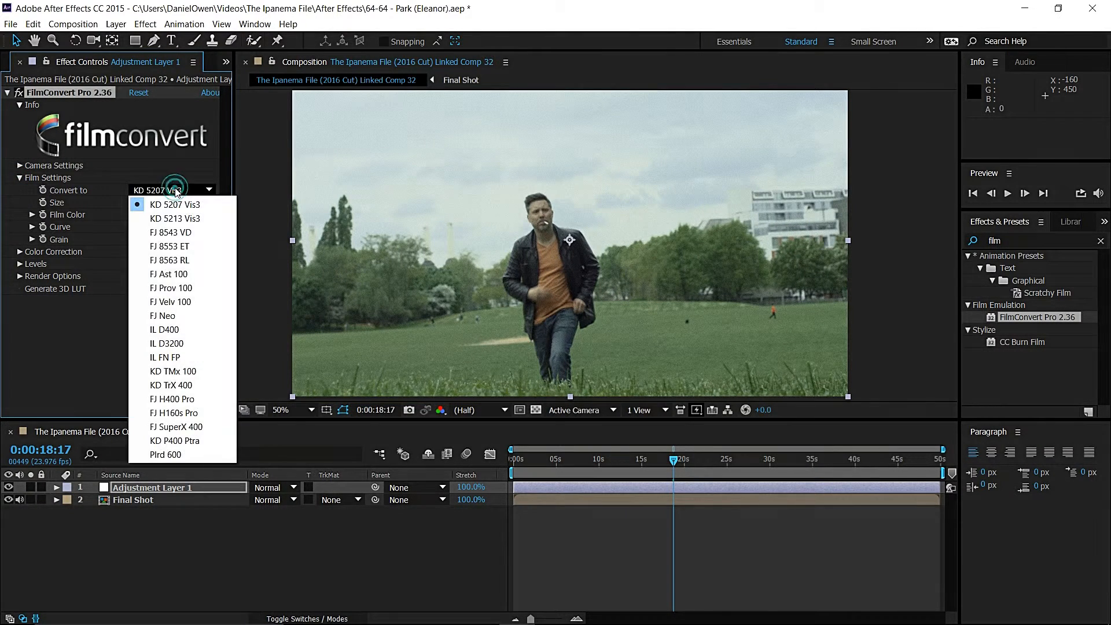
{"action": "left_click", "coordinate": [183, 433]}
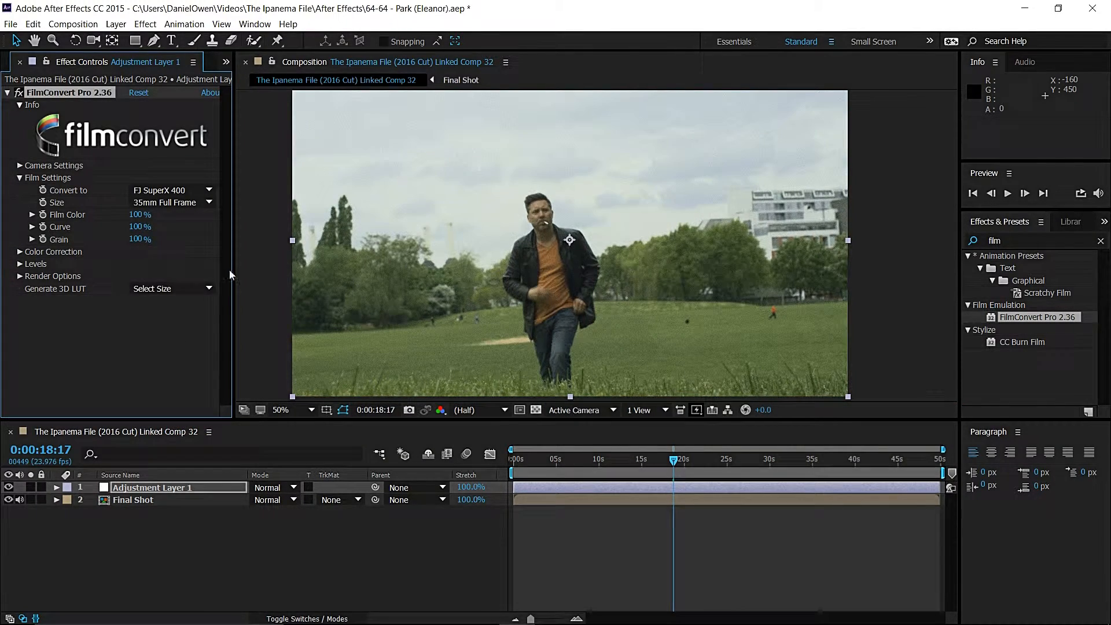
{"action": "left_click", "coordinate": [19, 93]}
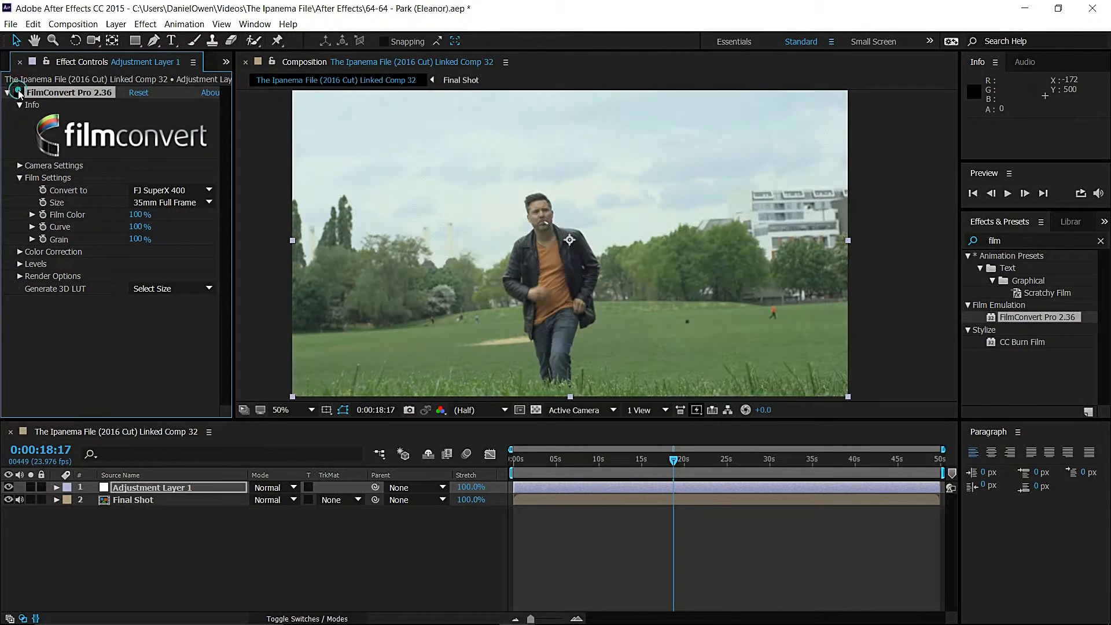
{"action": "left_click", "coordinate": [19, 93]}
{"action": "left_click", "coordinate": [19, 93]}
{"action": "left_click", "coordinate": [19, 93]}
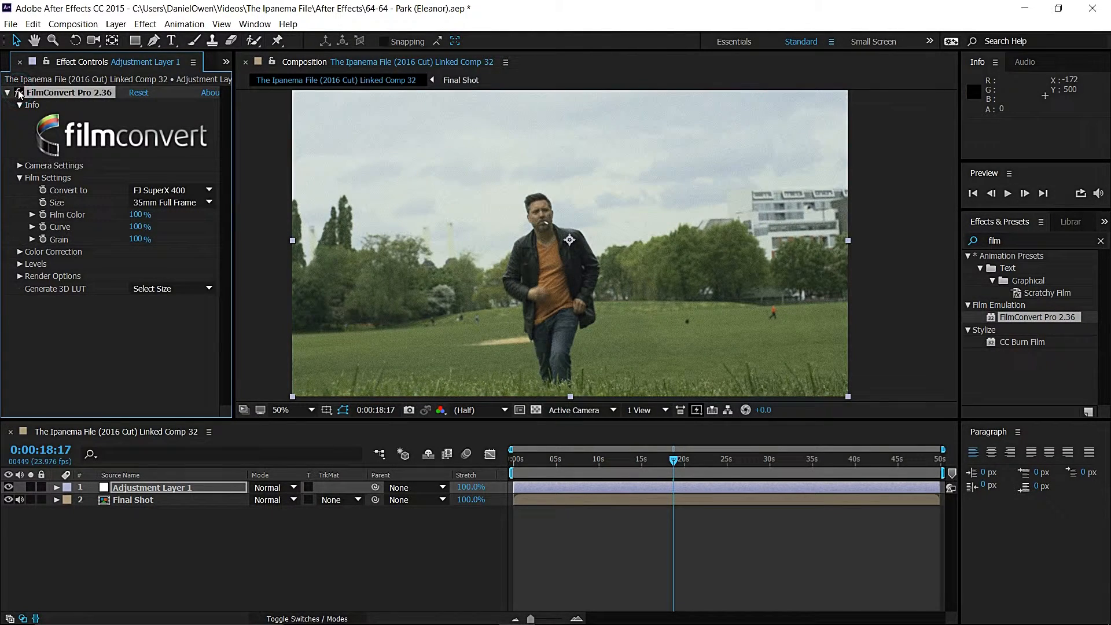
Step: Set FilmConvert's grain to 30% and deselect the adjustment layer
{"action": "left_click", "coordinate": [140, 241]}
{"action": "type", "text": "30"}
{"action": "key", "text": "Return"}
{"action": "left_click", "coordinate": [153, 538]}
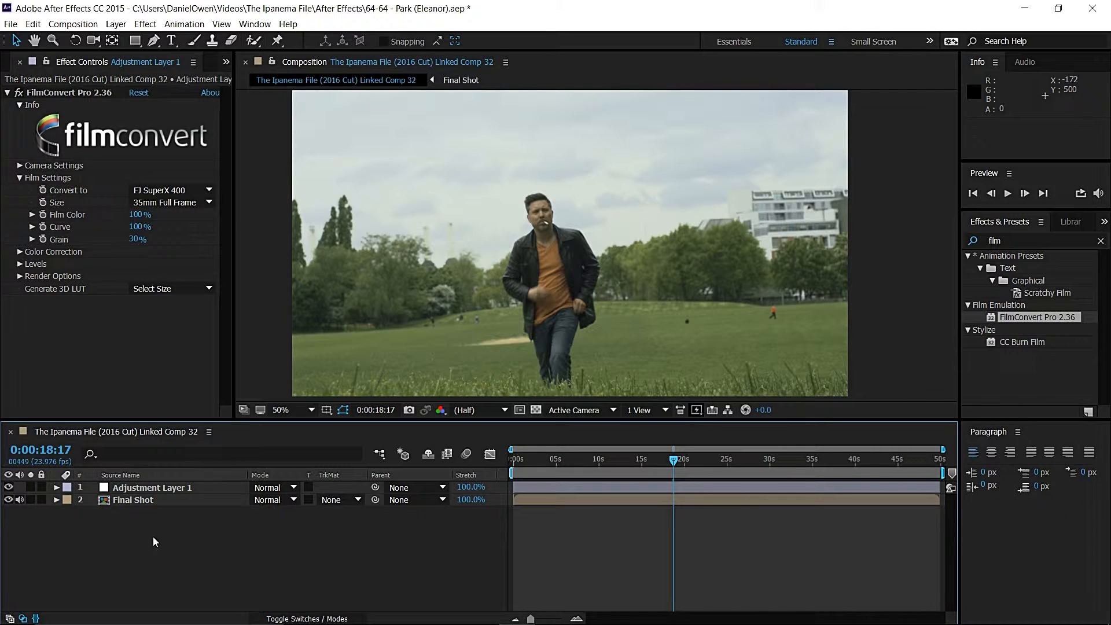
Step: Set FilmConvert's film size to Super 35 and add a second adjustment layer on top of the stack
{"action": "left_click", "coordinate": [19, 252]}
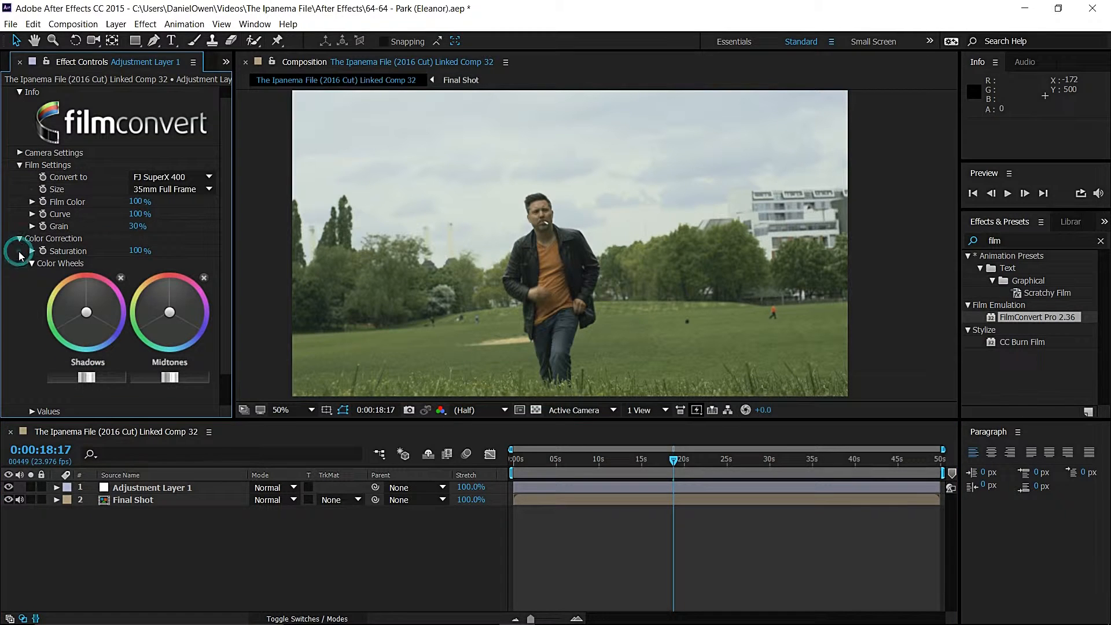
{"action": "left_click", "coordinate": [20, 239]}
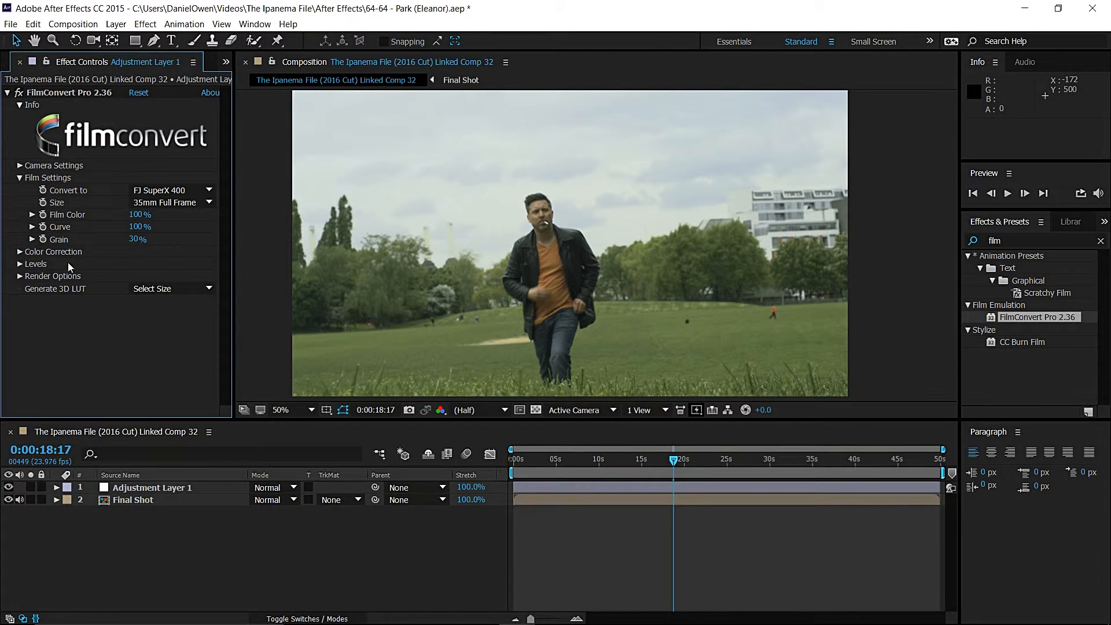
{"action": "left_click", "coordinate": [169, 202]}
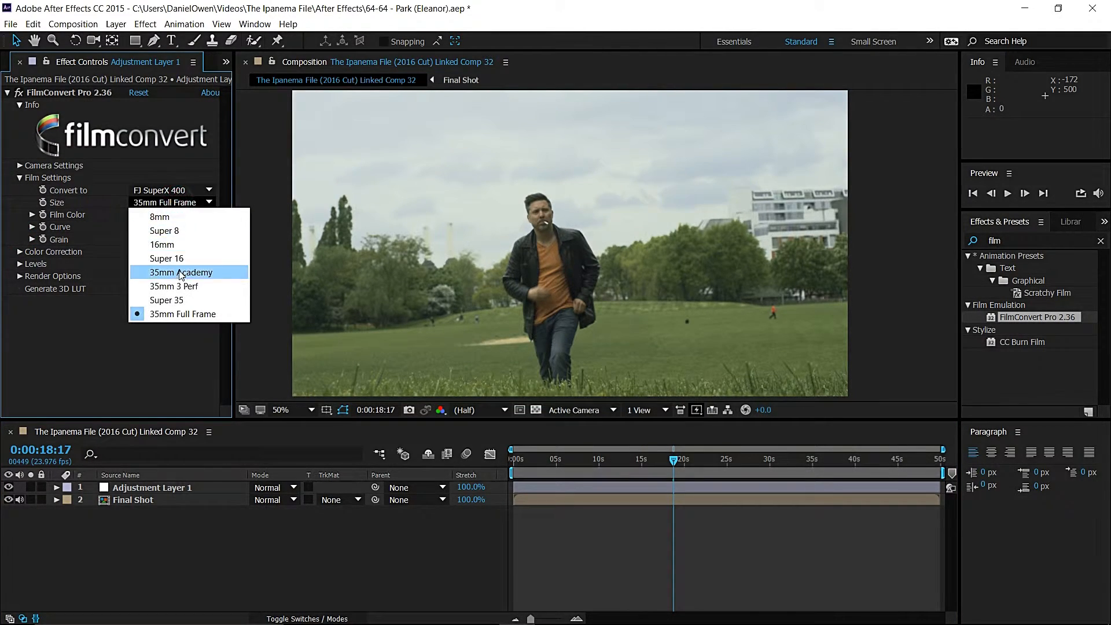
{"action": "left_click", "coordinate": [188, 302]}
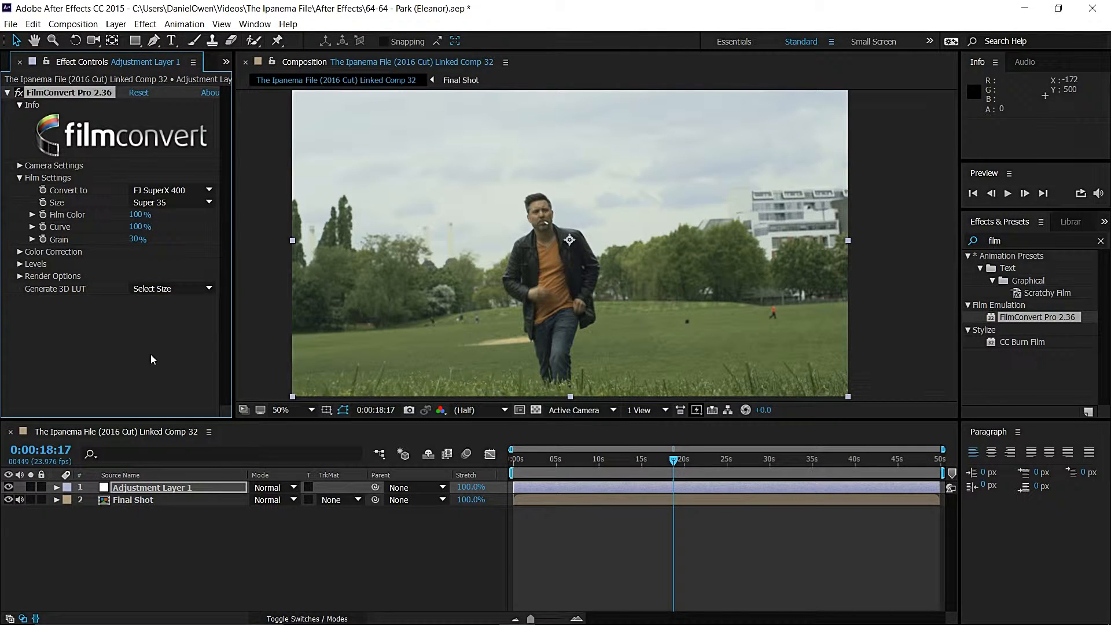
{"action": "left_click", "coordinate": [191, 566]}
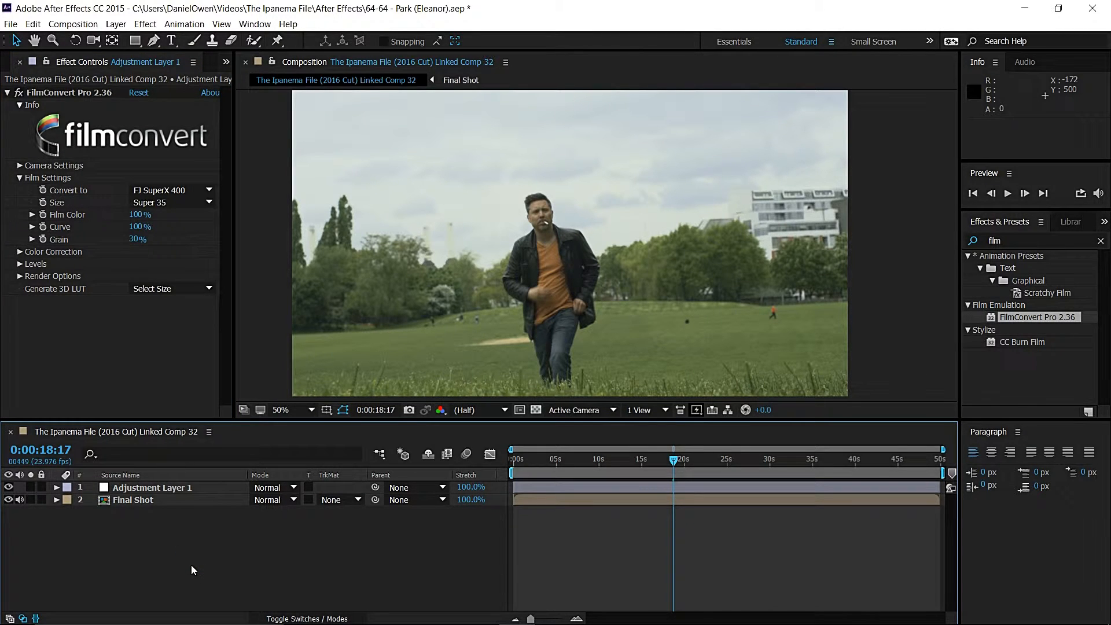
{"action": "key", "text": "ctrl+alt+y"}
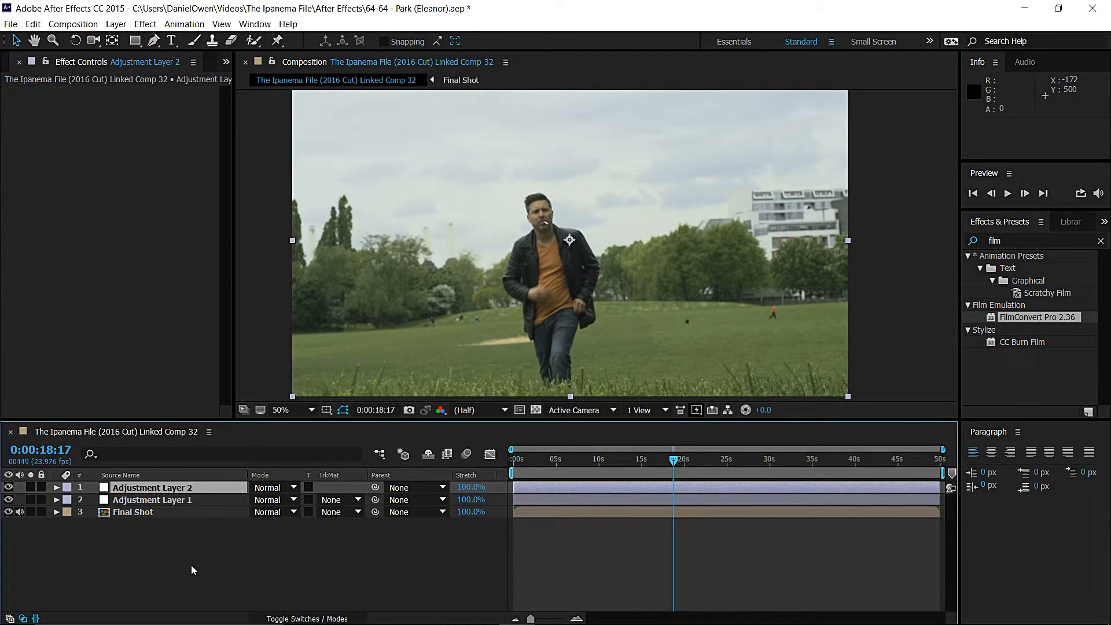
Step: Try SA Color Finesse 3 and its full interface on the top adjustment layer, and delete the effect
{"action": "left_click", "coordinate": [1022, 240]}
{"action": "type", "text": "fines"}
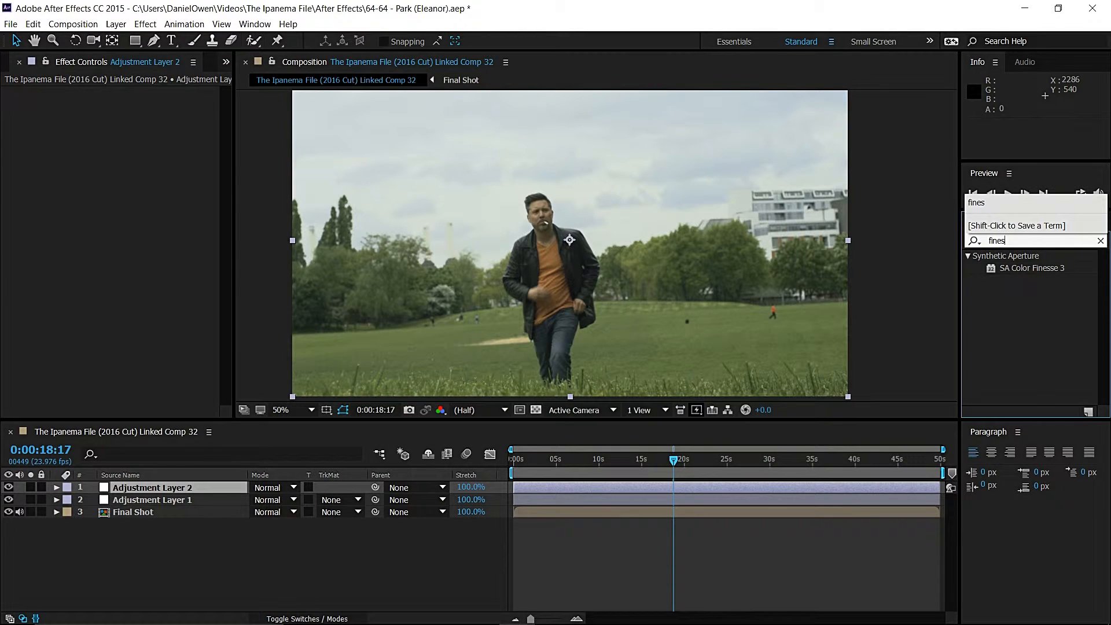
{"action": "left_click_drag", "start_coordinate": [1032, 268], "coordinate": [742, 294]}
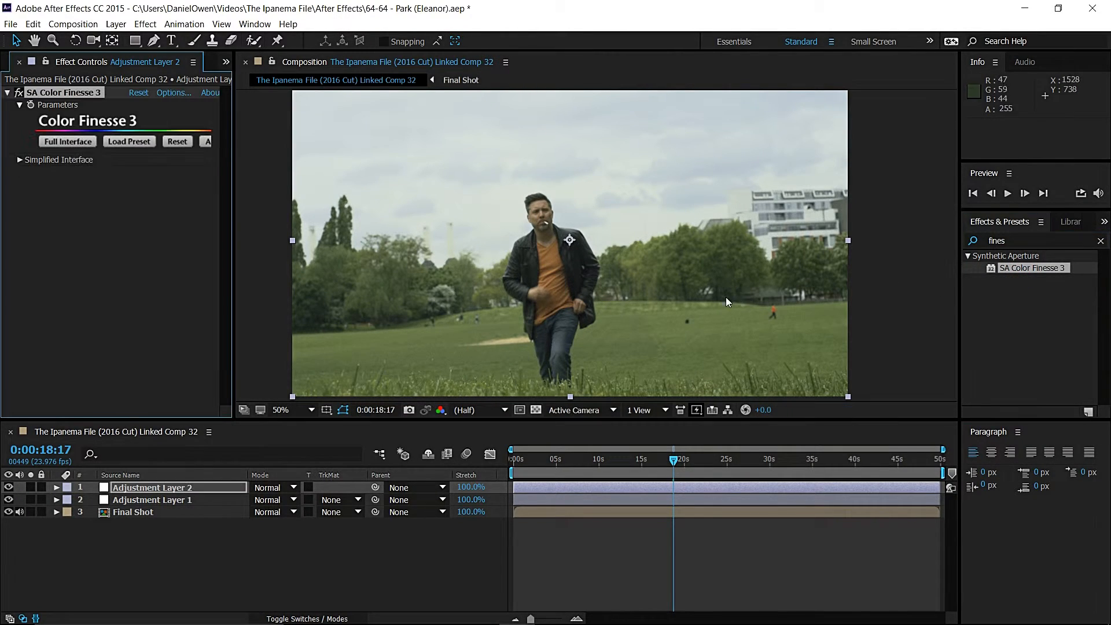
{"action": "left_click", "coordinate": [68, 141]}
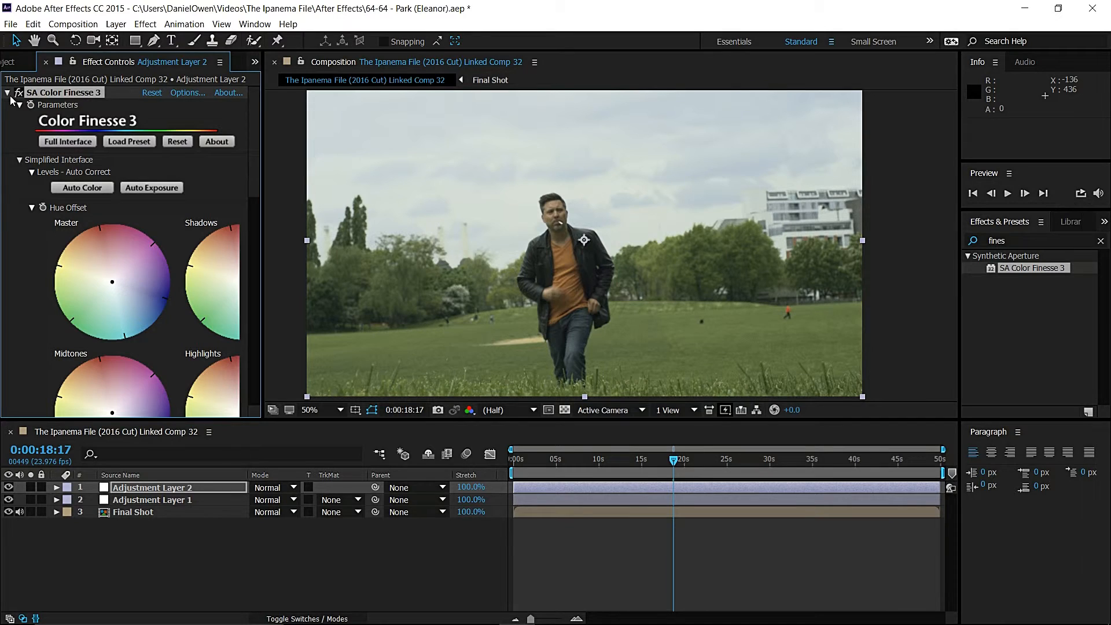
{"action": "left_click", "coordinate": [7, 93]}
{"action": "key", "text": "Delete"}
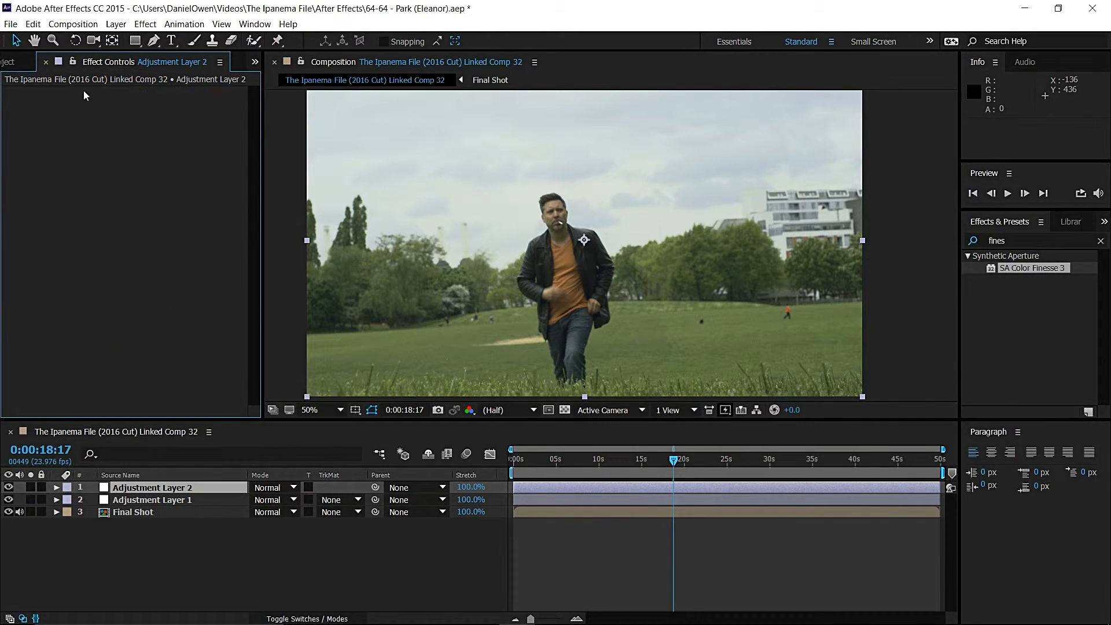
Step: Apply Curves to the top adjustment layer and shape the RGB curve into a gentle S with darker shadows and brighter highlights
{"action": "left_click", "coordinate": [1017, 241]}
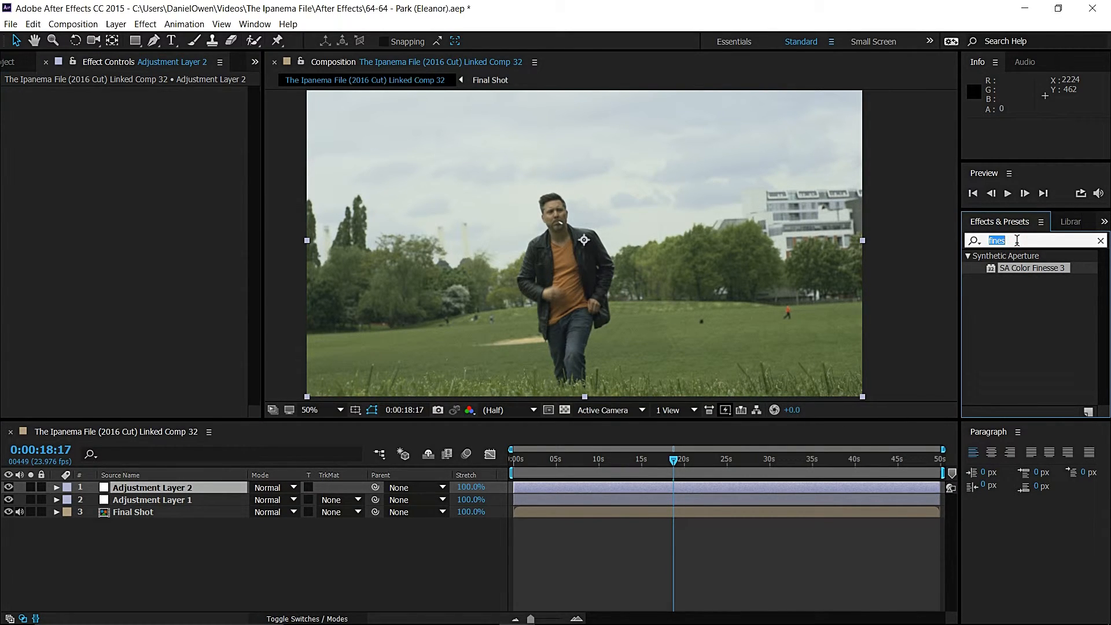
{"action": "type", "text": "curve"}
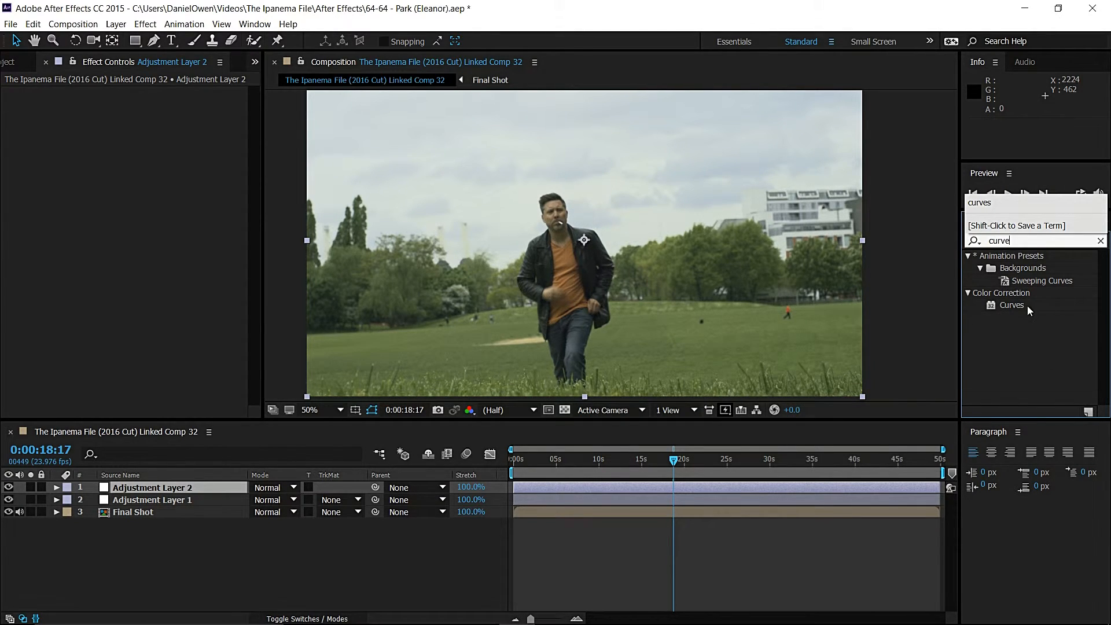
{"action": "left_click_drag", "start_coordinate": [1012, 305], "coordinate": [264, 246]}
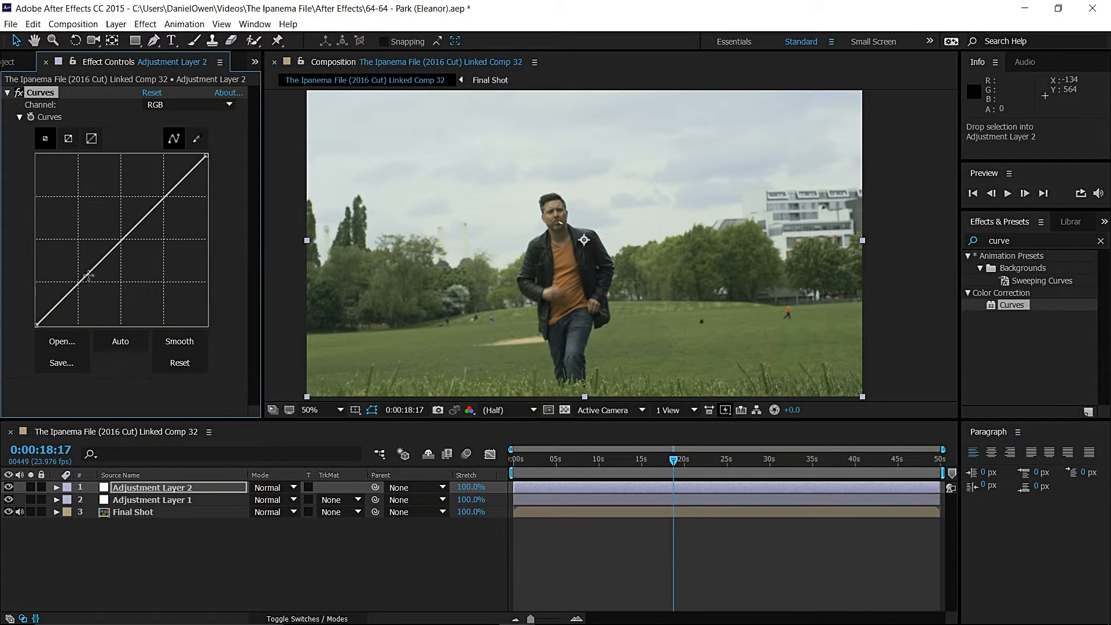
{"action": "left_click_drag", "start_coordinate": [84, 278], "coordinate": [90, 282]}
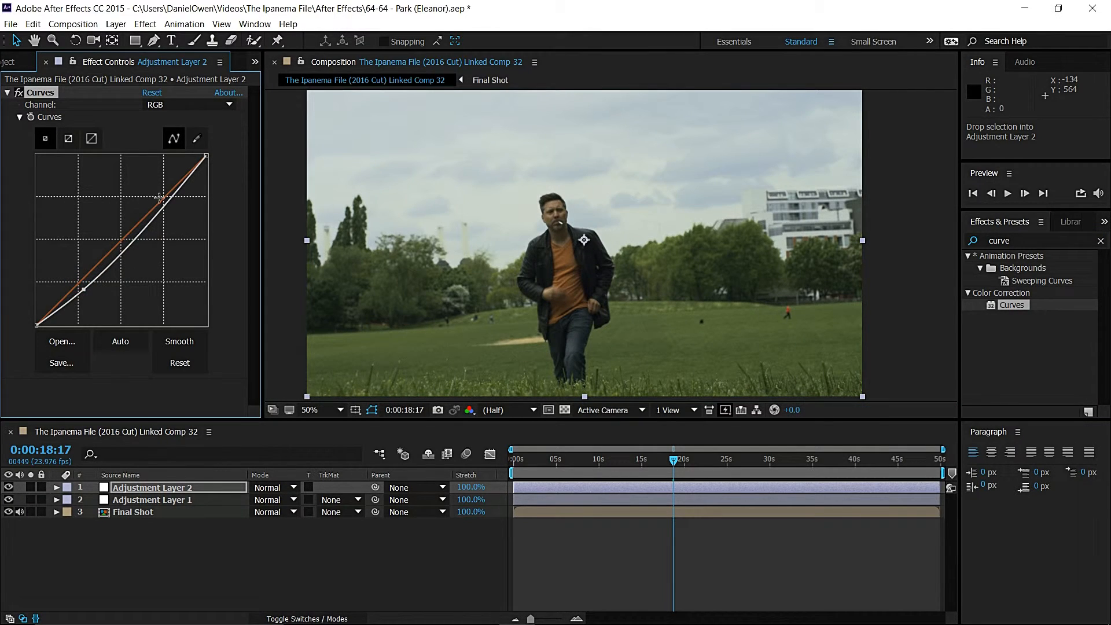
{"action": "left_click_drag", "start_coordinate": [162, 201], "coordinate": [159, 191]}
{"action": "key", "text": "ctrl+z"}
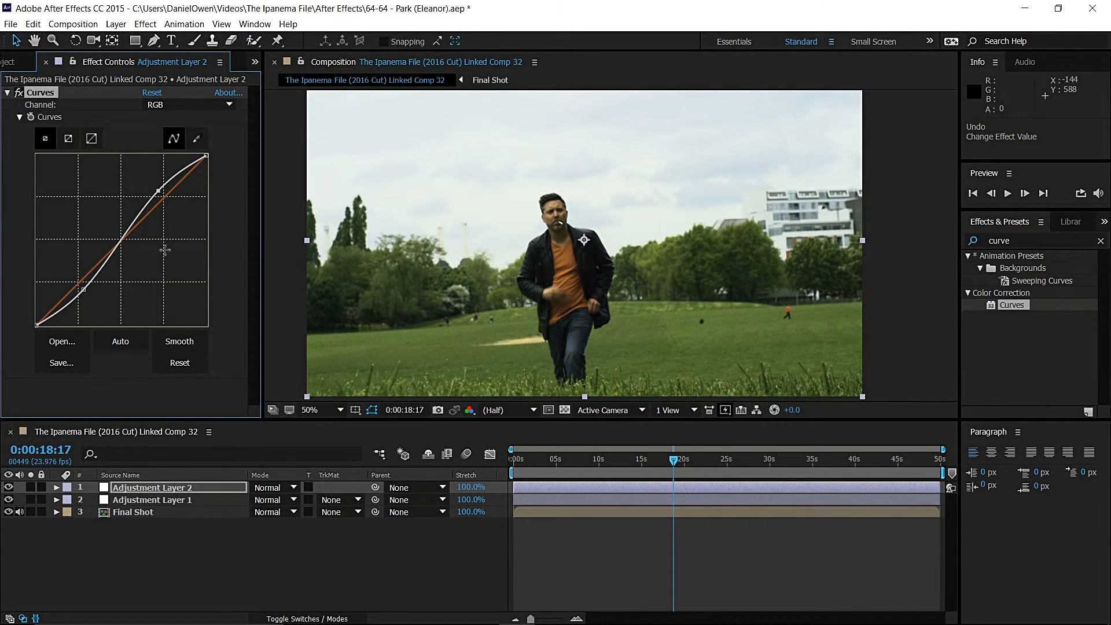
{"action": "left_click", "coordinate": [8, 92]}
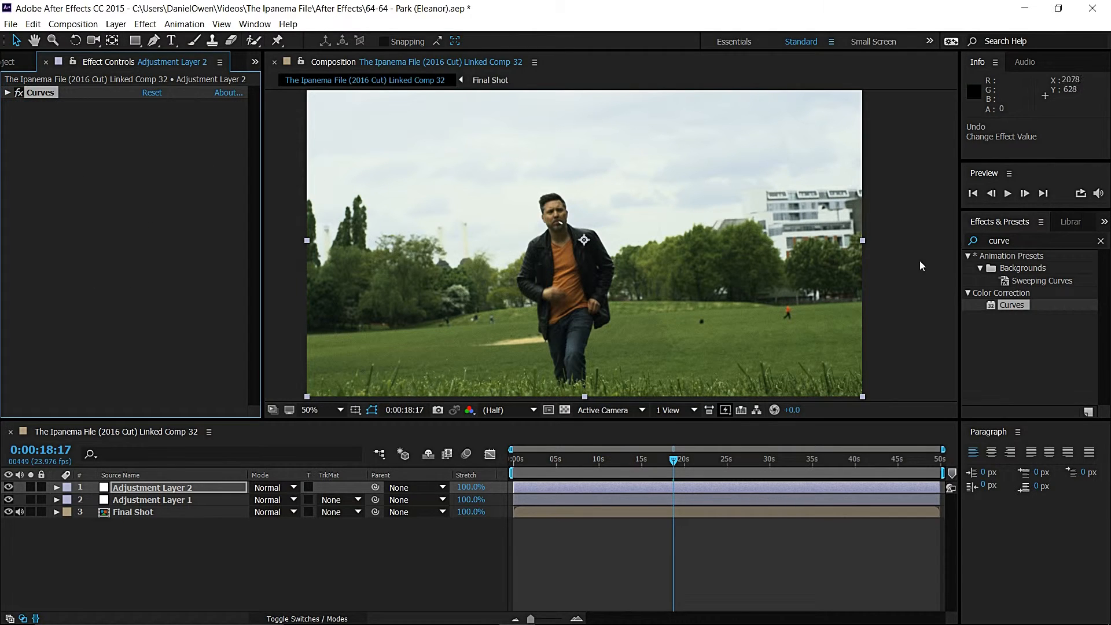
Step: Apply Levels after Curves on the top adjustment layer, raising Input Black to 4 and slightly lowering Input White
{"action": "left_click", "coordinate": [1039, 238]}
{"action": "type", "text": "levels"}
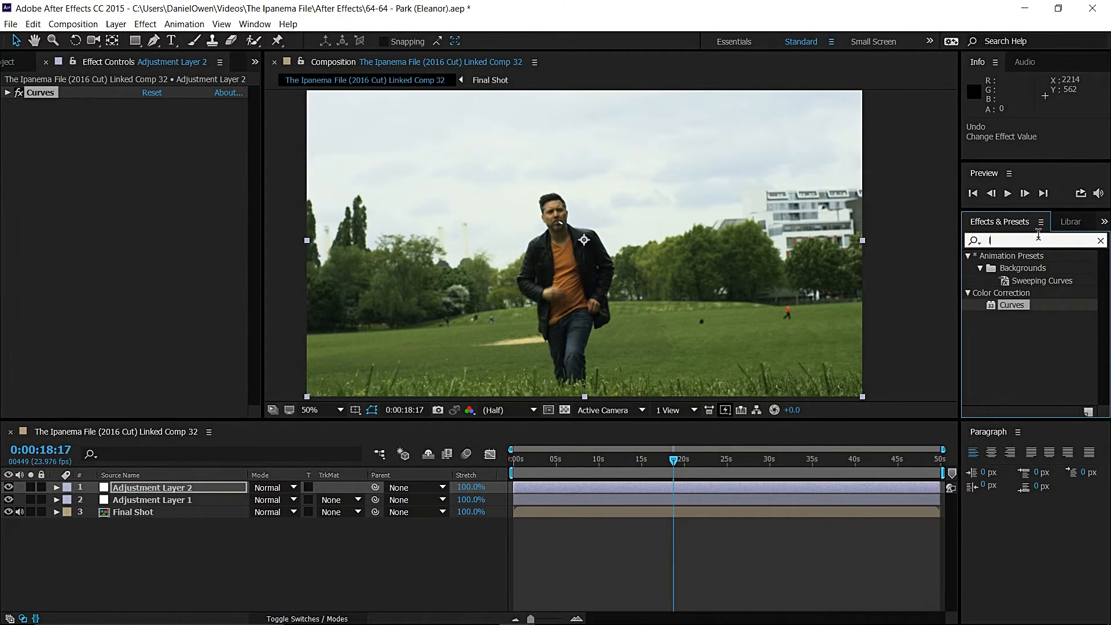
{"action": "left_click_drag", "start_coordinate": [1037, 329], "coordinate": [60, 200]}
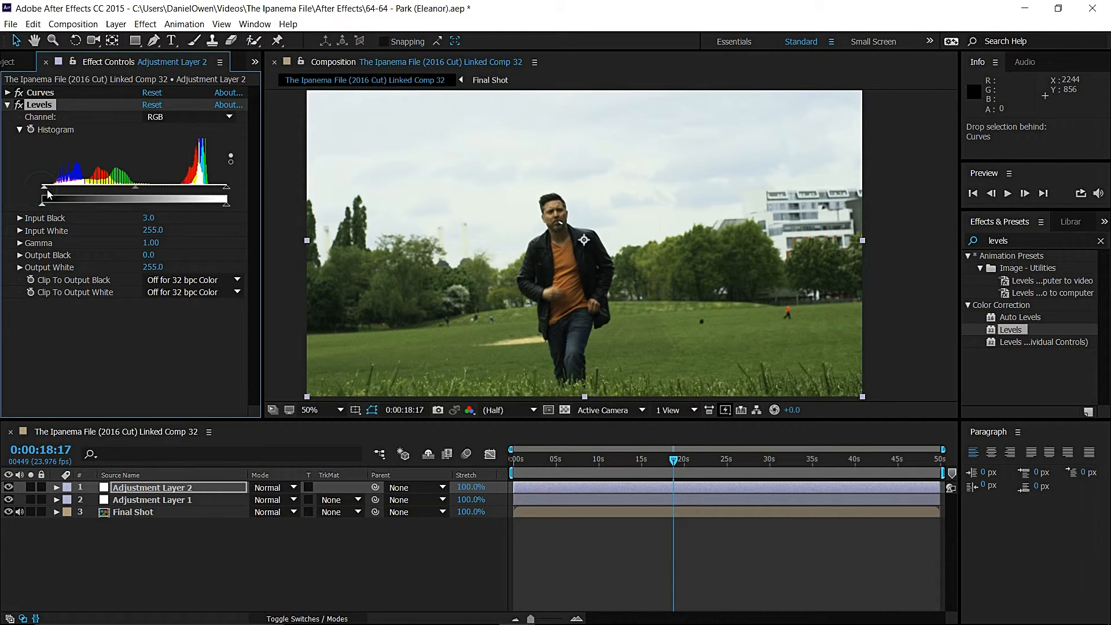
{"action": "left_click_drag", "start_coordinate": [41, 191], "coordinate": [45, 194]}
{"action": "left_click_drag", "start_coordinate": [227, 190], "coordinate": [218, 191]}
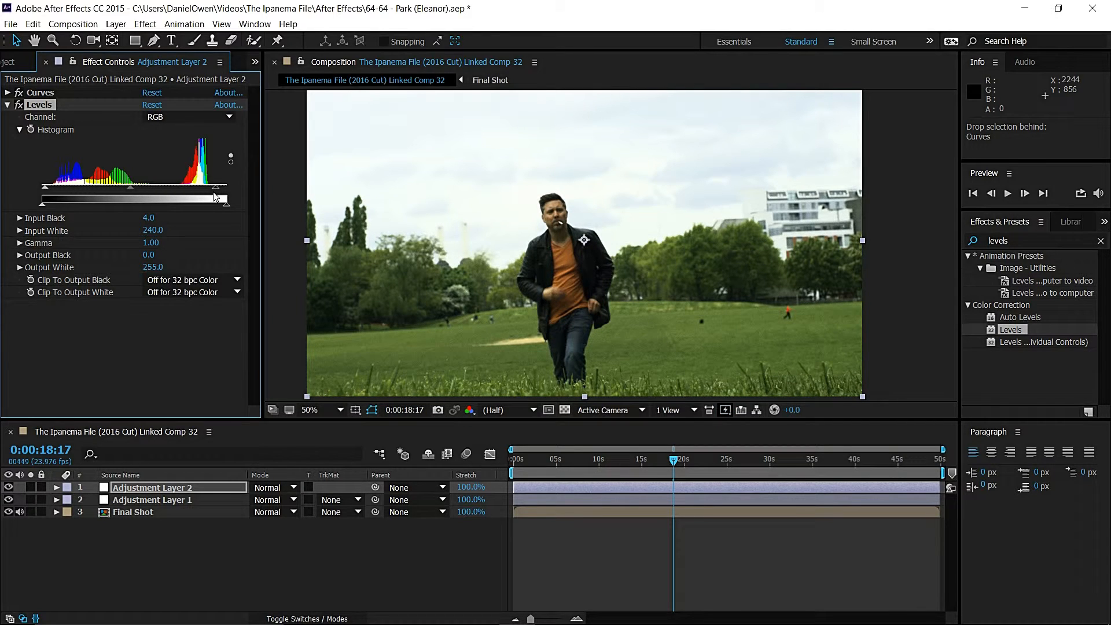
{"action": "left_click_drag", "start_coordinate": [216, 188], "coordinate": [220, 193]}
{"action": "left_click", "coordinate": [8, 105]}
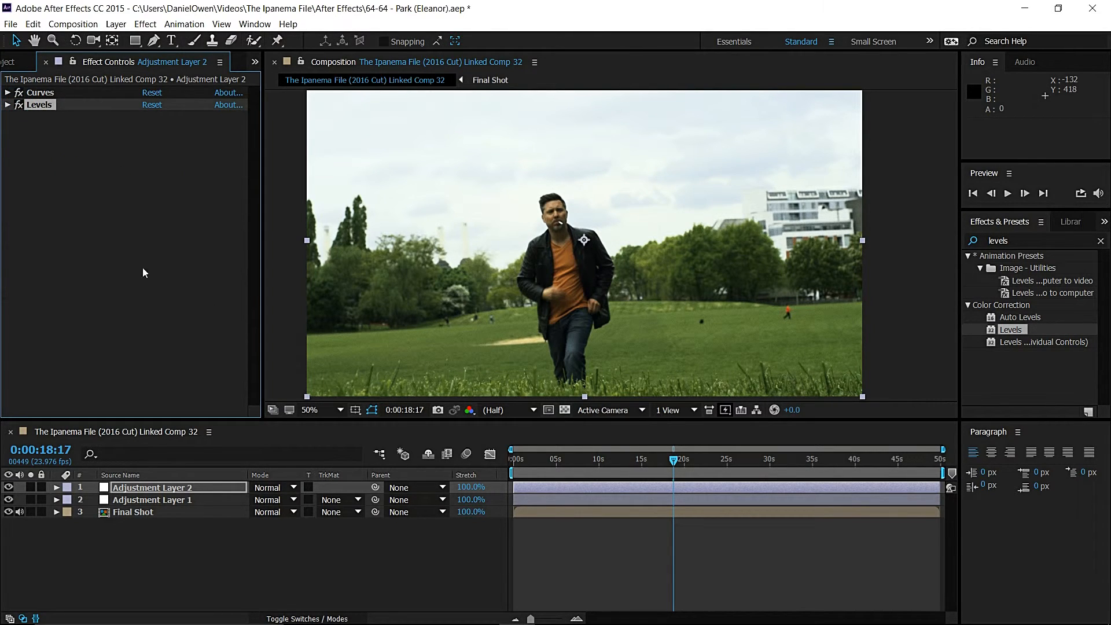
Step: Apply the Vibrance effect after Levels on the top adjustment layer, with Saturation at -21 and Vibrance at 97
{"action": "left_click", "coordinate": [1017, 239]}
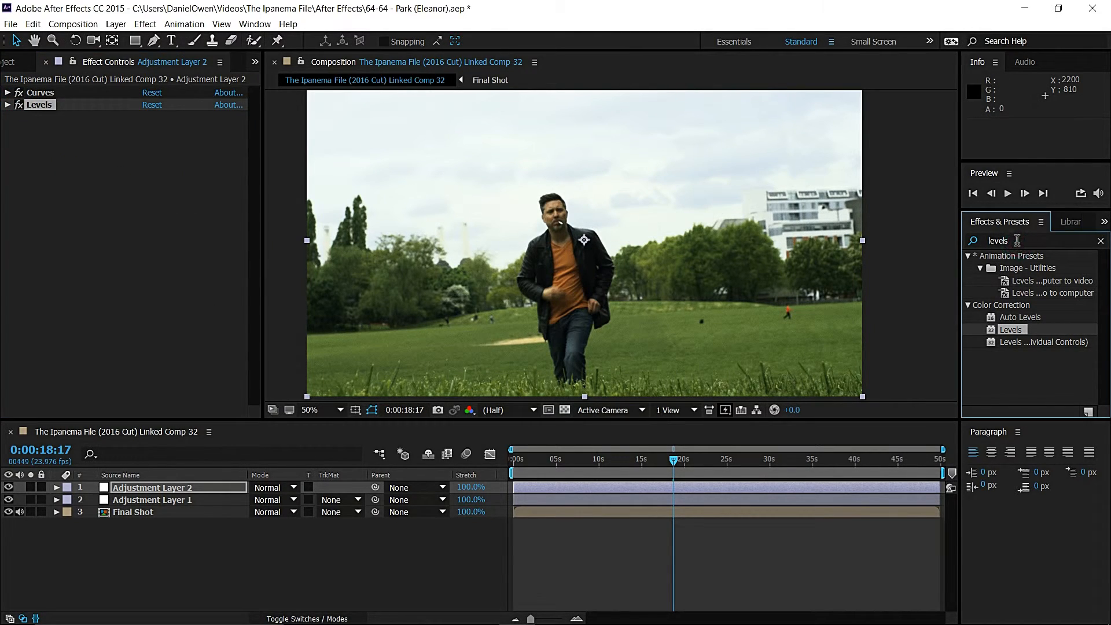
{"action": "double_click", "coordinate": [1017, 239]}
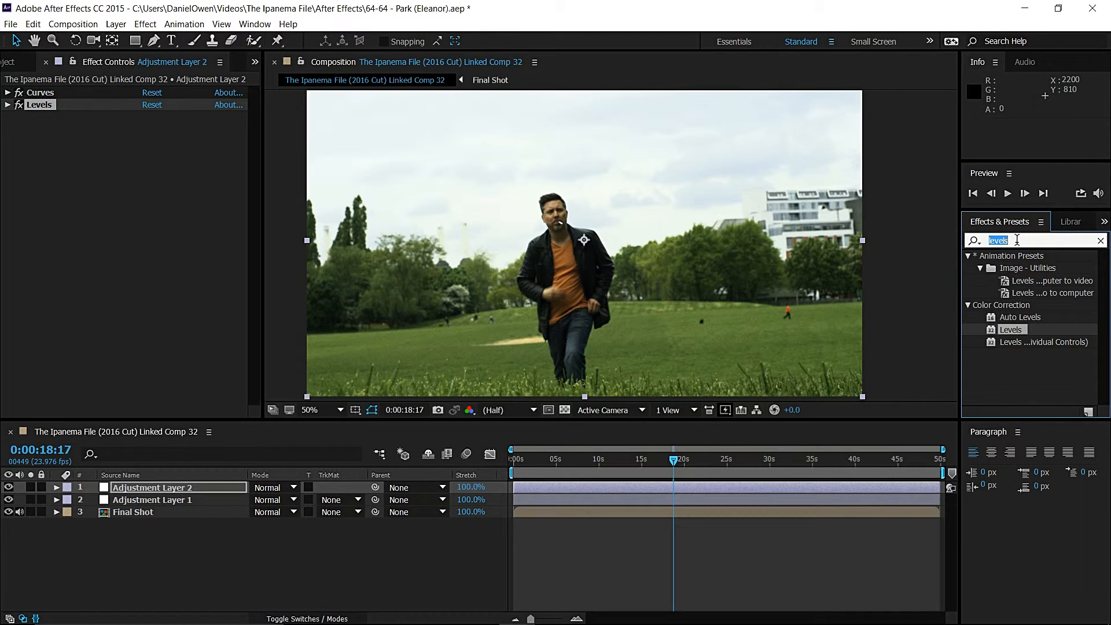
{"action": "type", "text": "vibran"}
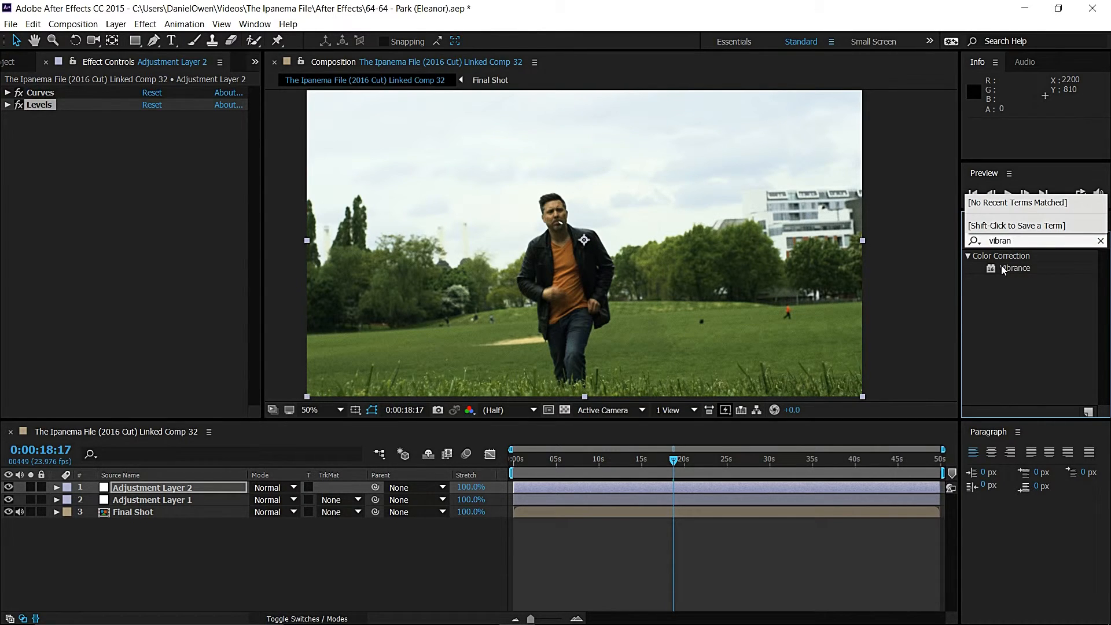
{"action": "left_click_drag", "start_coordinate": [1004, 269], "coordinate": [121, 226]}
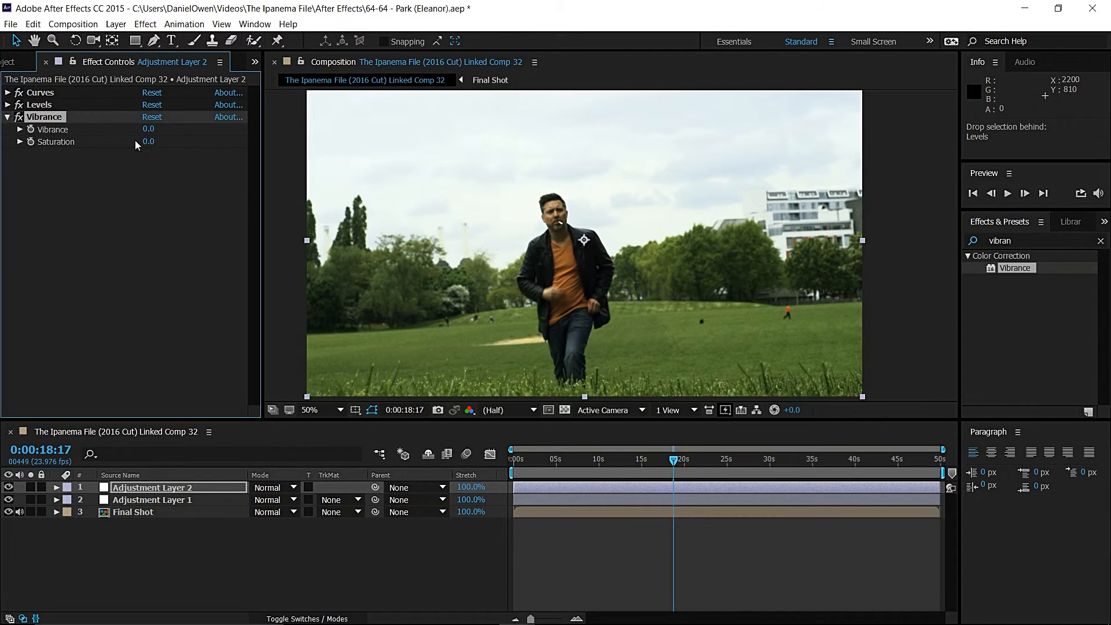
{"action": "left_click_drag", "start_coordinate": [148, 142], "coordinate": [204, 132]}
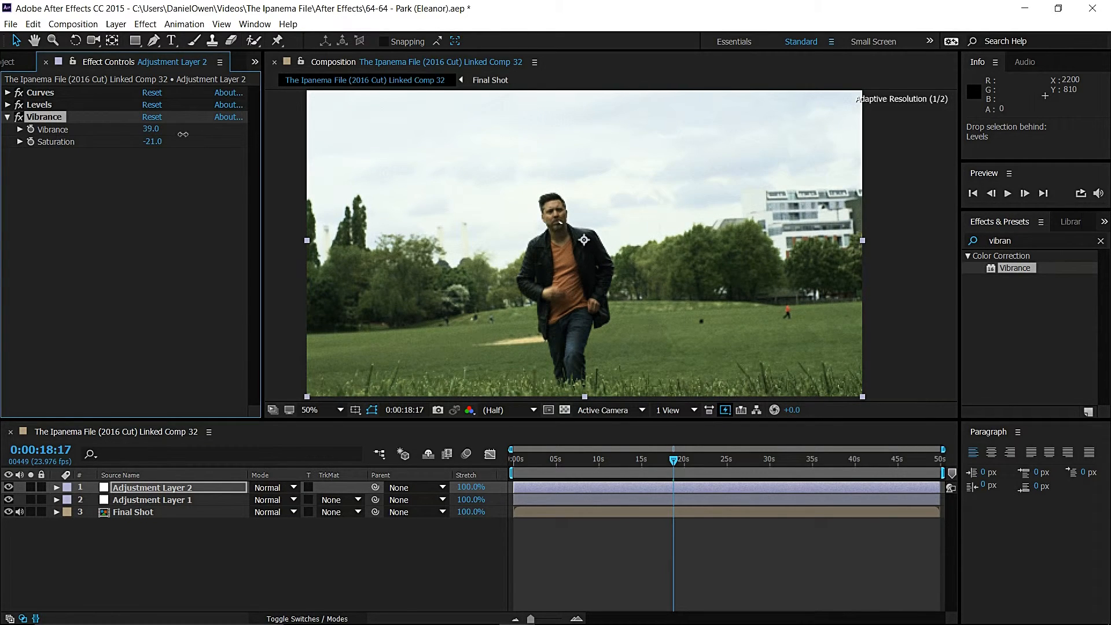
{"action": "mouse_move", "coordinate": [254, 138]}
{"action": "left_mouse_down"}
{"action": "mouse_move", "coordinate": [227, 133]}
{"action": "mouse_move", "coordinate": [254, 135]}
{"action": "left_mouse_up"}
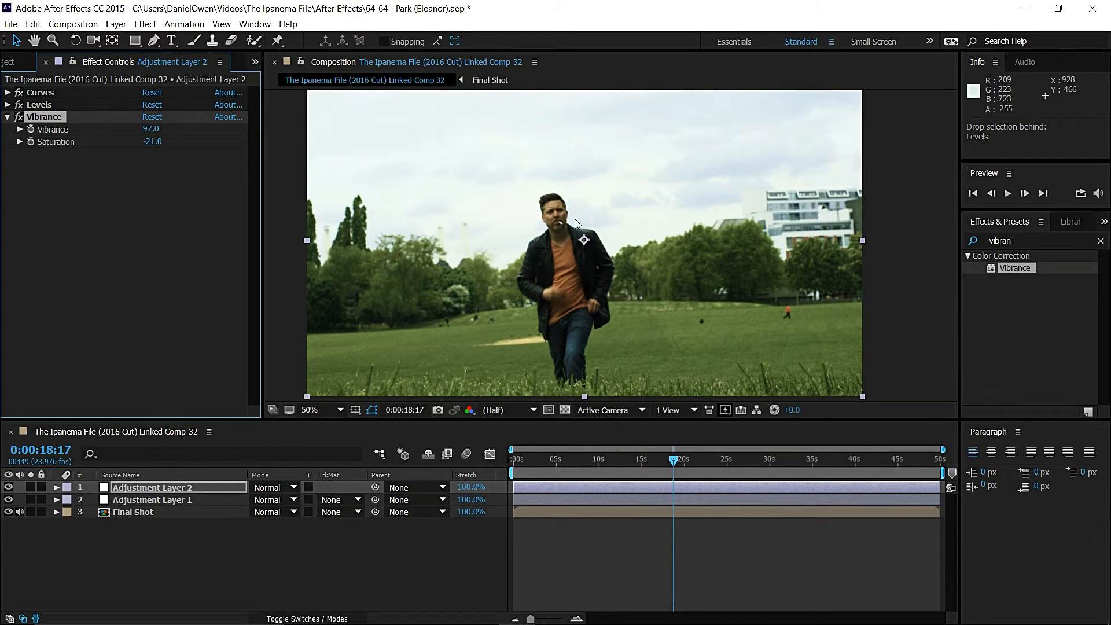
Step: Inspect the graded man up close and compare the shot with Adjustment Layer 2 hidden and shown
{"action": "scroll", "coordinate": [575, 219], "scroll_direction": "up", "scroll_amount": 3}
{"action": "scroll", "coordinate": [557, 217], "scroll_direction": "down", "scroll_amount": 1}
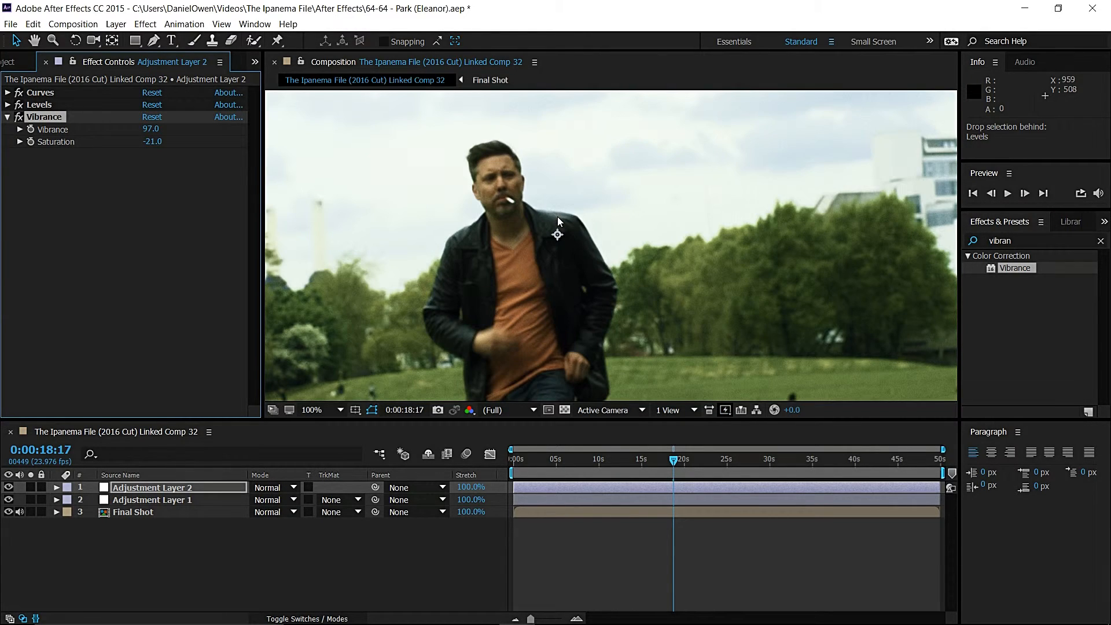
{"action": "scroll", "coordinate": [441, 212], "scroll_direction": "down", "scroll_amount": 2}
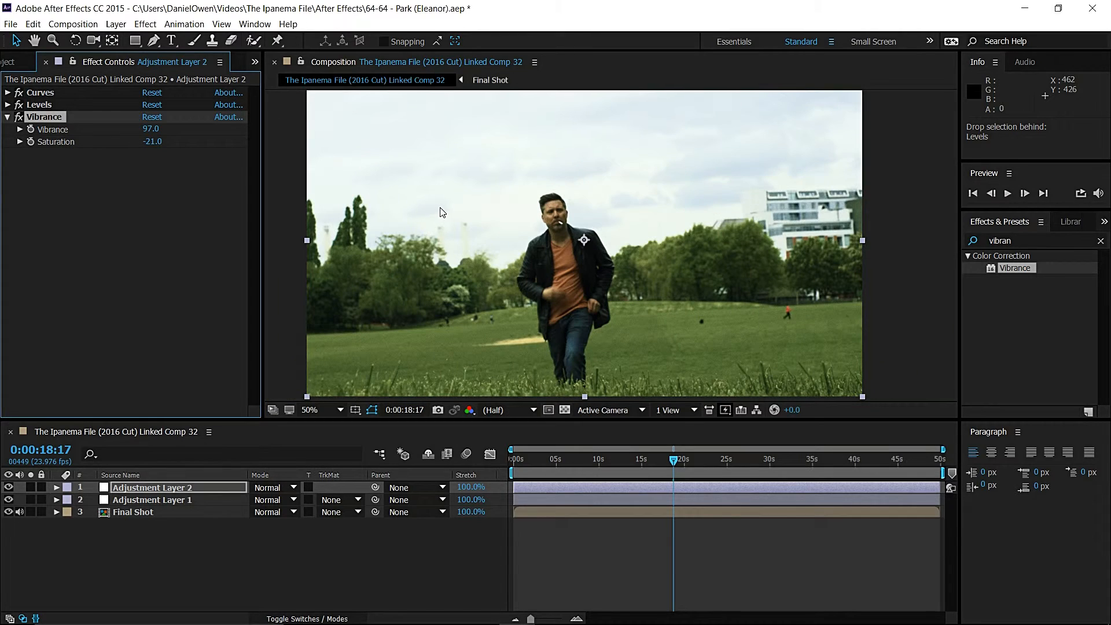
{"action": "left_click", "coordinate": [12, 489]}
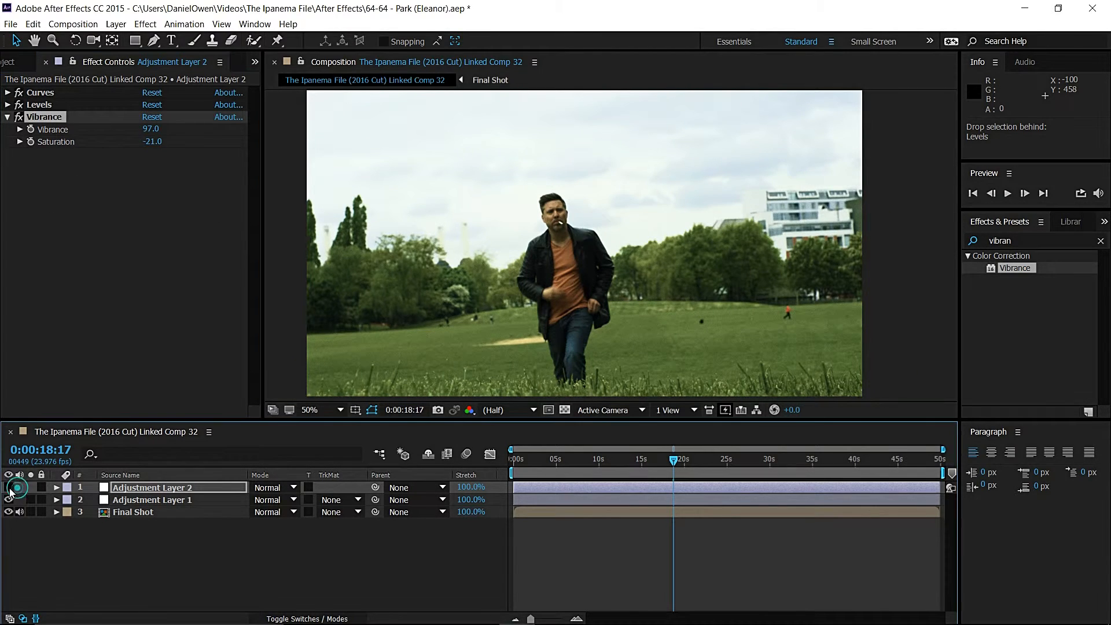
{"action": "left_click", "coordinate": [9, 489]}
{"action": "left_click", "coordinate": [9, 490]}
{"action": "left_click", "coordinate": [9, 489]}
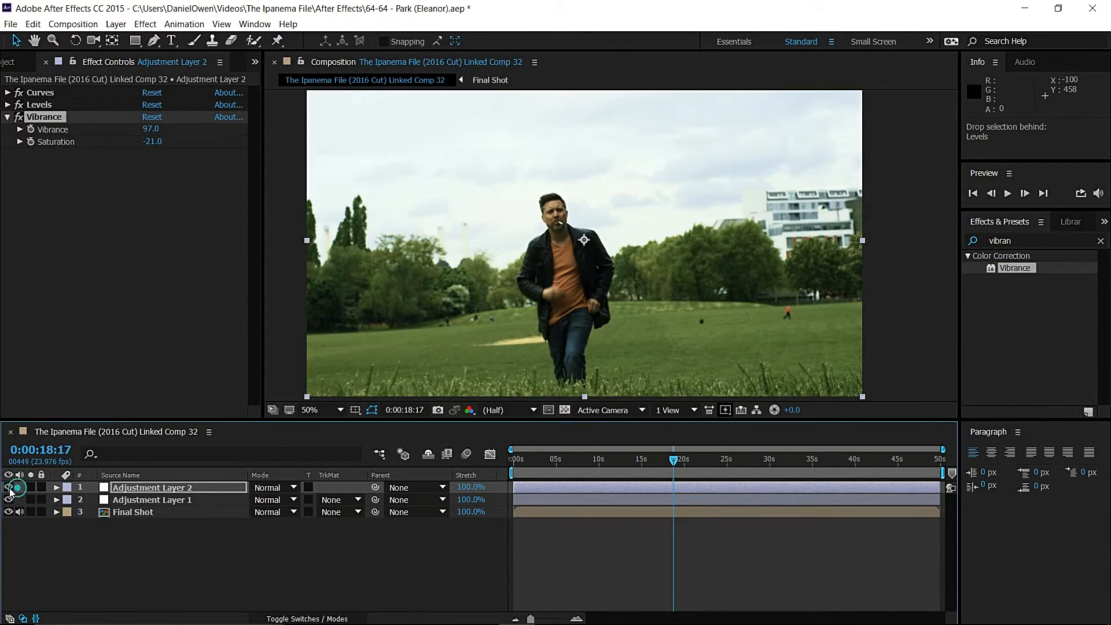
{"action": "left_click", "coordinate": [9, 489]}
{"action": "left_click", "coordinate": [9, 489]}
Step: Add a third adjustment layer above the others and apply the Unsharp Mask effect to it
{"action": "left_click", "coordinate": [180, 549]}
{"action": "key", "text": "ctrl+alt+y"}
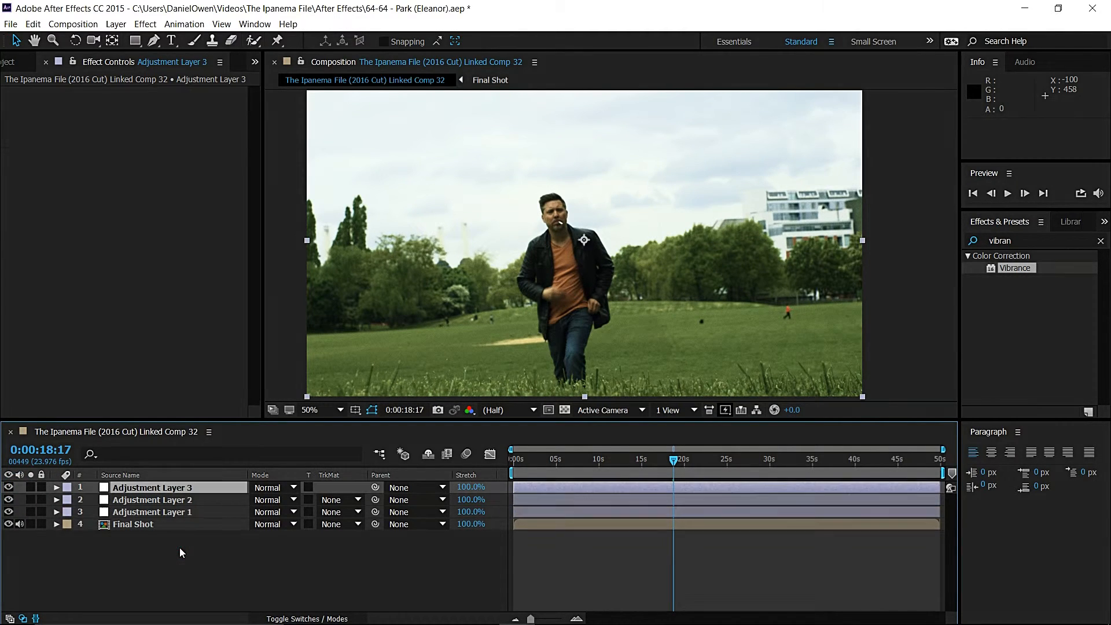
{"action": "left_click", "coordinate": [1068, 237]}
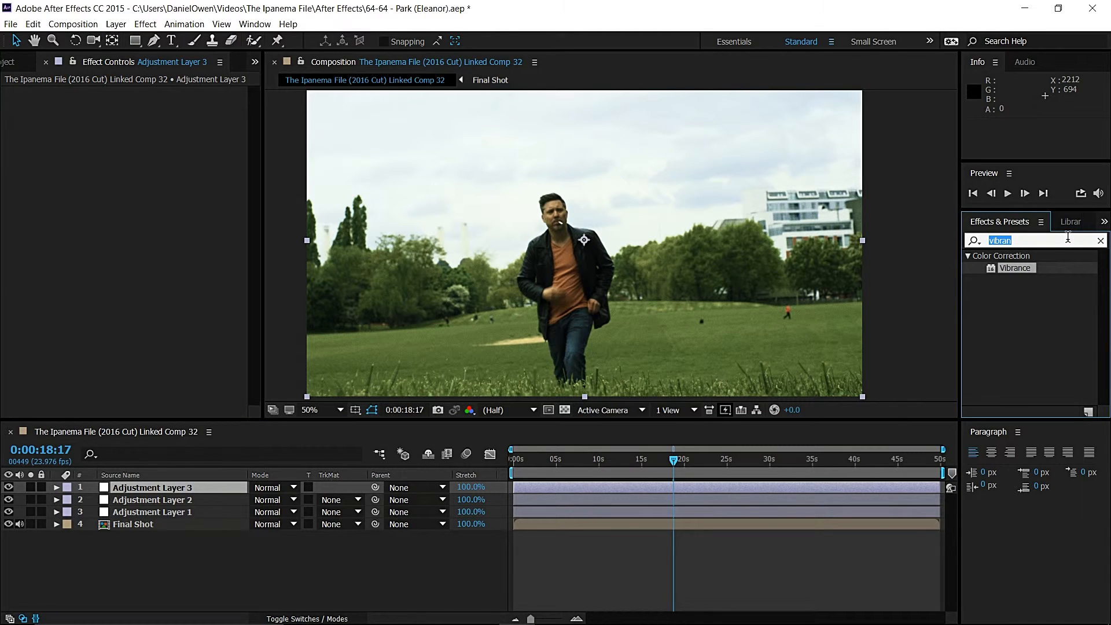
{"action": "type", "text": "unsha"}
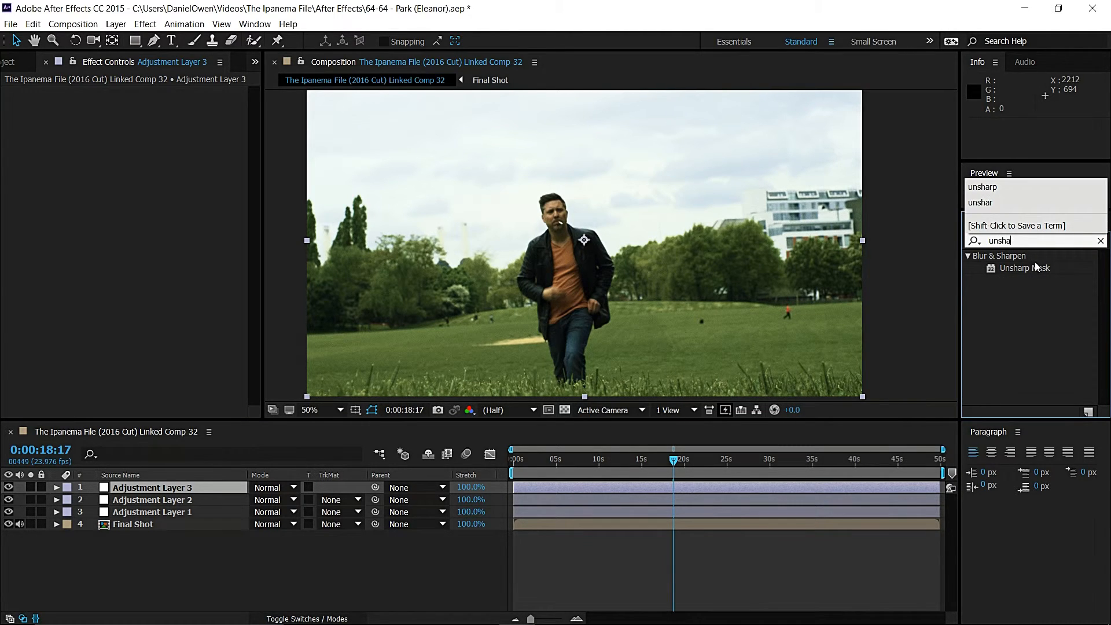
{"action": "double_click", "coordinate": [1036, 268]}
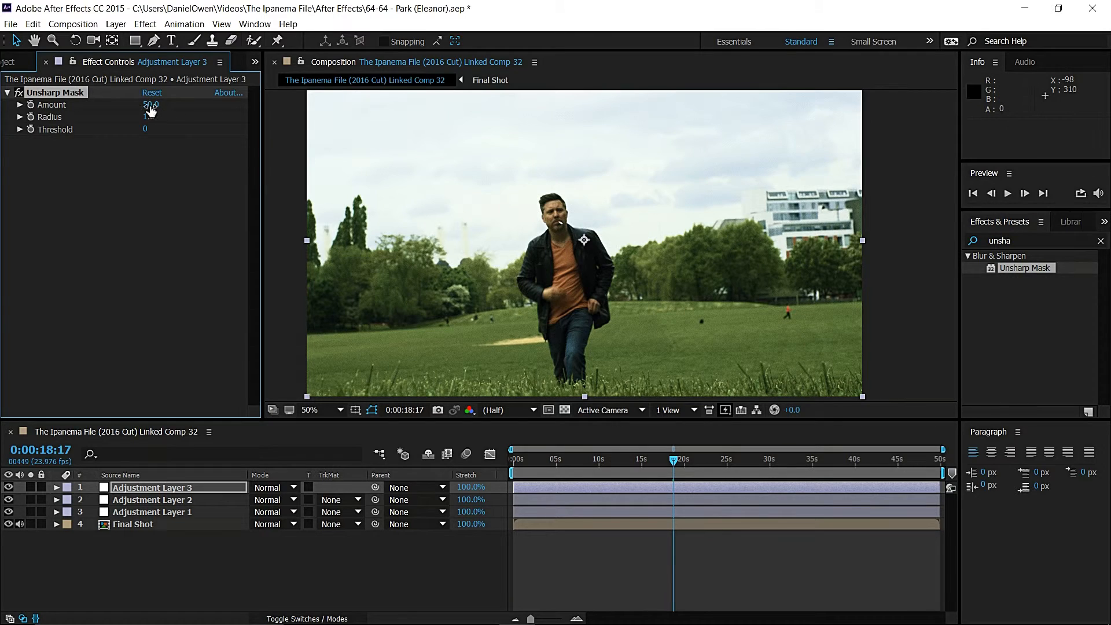
Step: Set the Unsharp Mask Amount to 20 and its Radius to 10
{"action": "left_click", "coordinate": [149, 106]}
{"action": "type", "text": "20"}
{"action": "key", "text": "Tab"}
{"action": "type", "text": "`00"}
{"action": "key", "text": "Return"}
Step: Examine the man and trees up close with Unsharp Mask repeatedly disabled and re-enabled to judge the sharpening
{"action": "scroll", "coordinate": [537, 217], "scroll_direction": "up", "scroll_amount": 3}
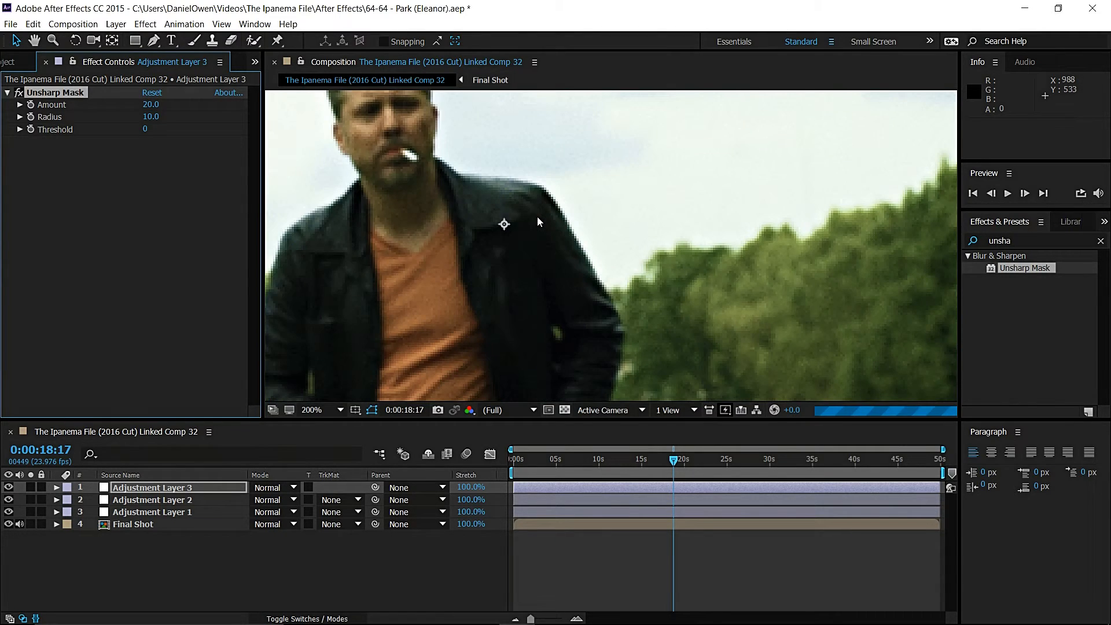
{"action": "scroll", "coordinate": [537, 217], "scroll_direction": "down", "scroll_amount": 1}
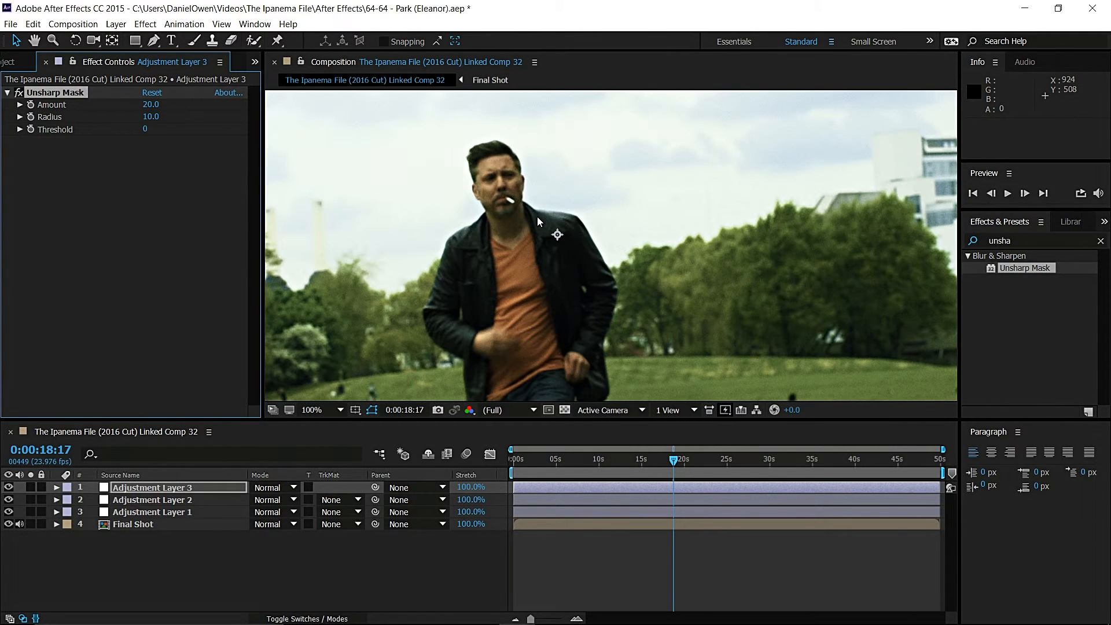
{"action": "left_click", "coordinate": [18, 93]}
{"action": "left_click", "coordinate": [17, 93]}
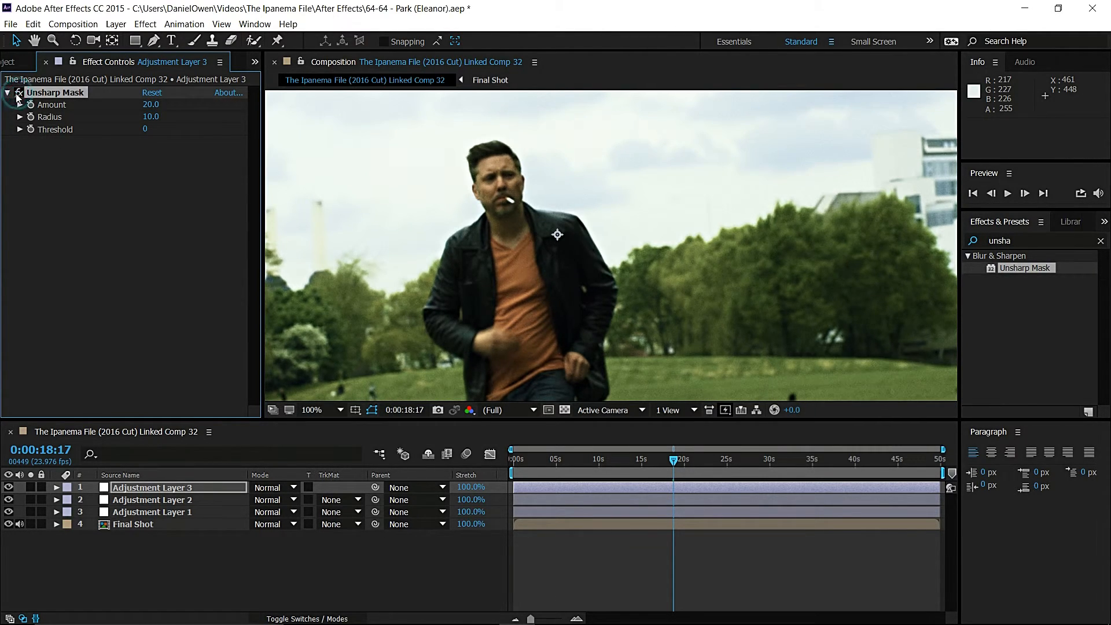
{"action": "left_click", "coordinate": [17, 93]}
{"action": "left_click", "coordinate": [17, 94]}
{"action": "left_click", "coordinate": [17, 93]}
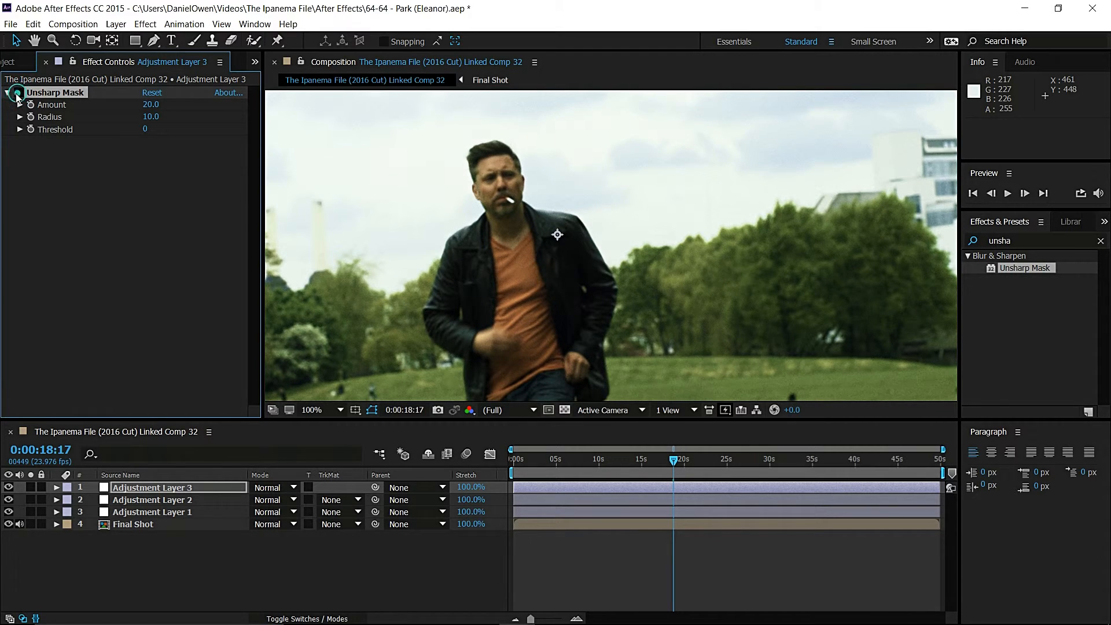
{"action": "left_click", "coordinate": [18, 93]}
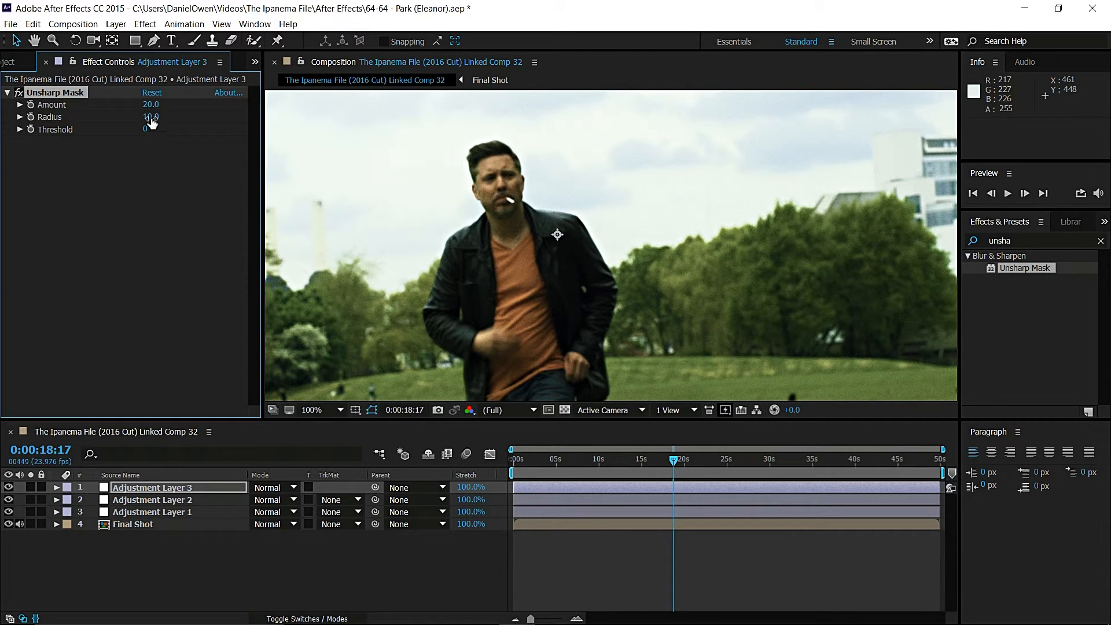
{"action": "left_click", "coordinate": [18, 95]}
{"action": "left_click", "coordinate": [18, 94]}
{"action": "key", "text": "alt+Tab"}
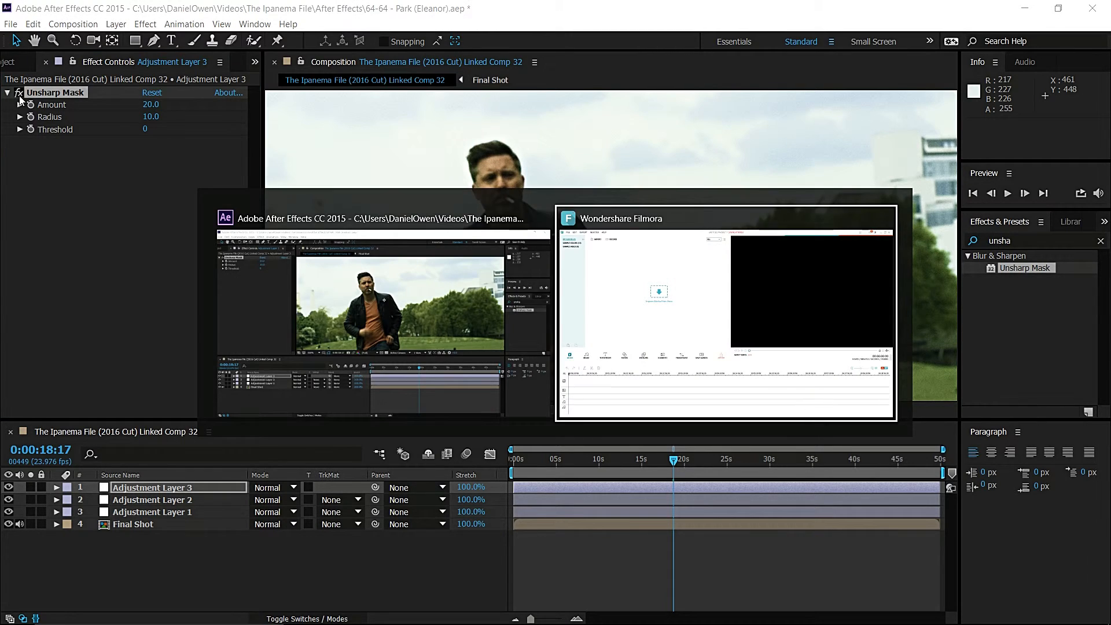
{"action": "key", "text": "Escape"}
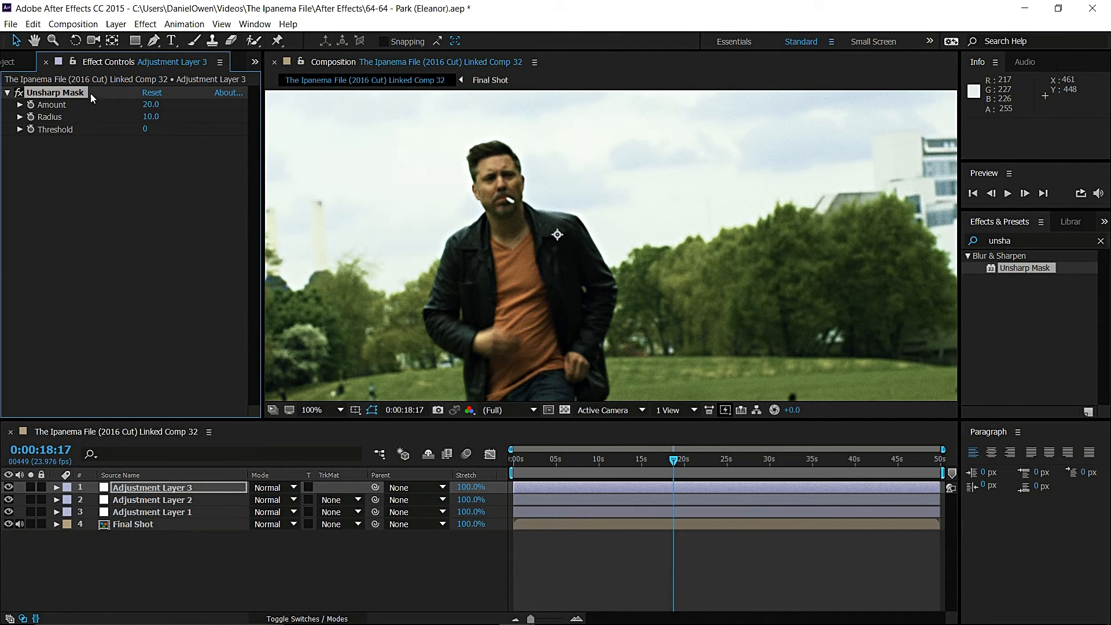
{"action": "left_click", "coordinate": [19, 94]}
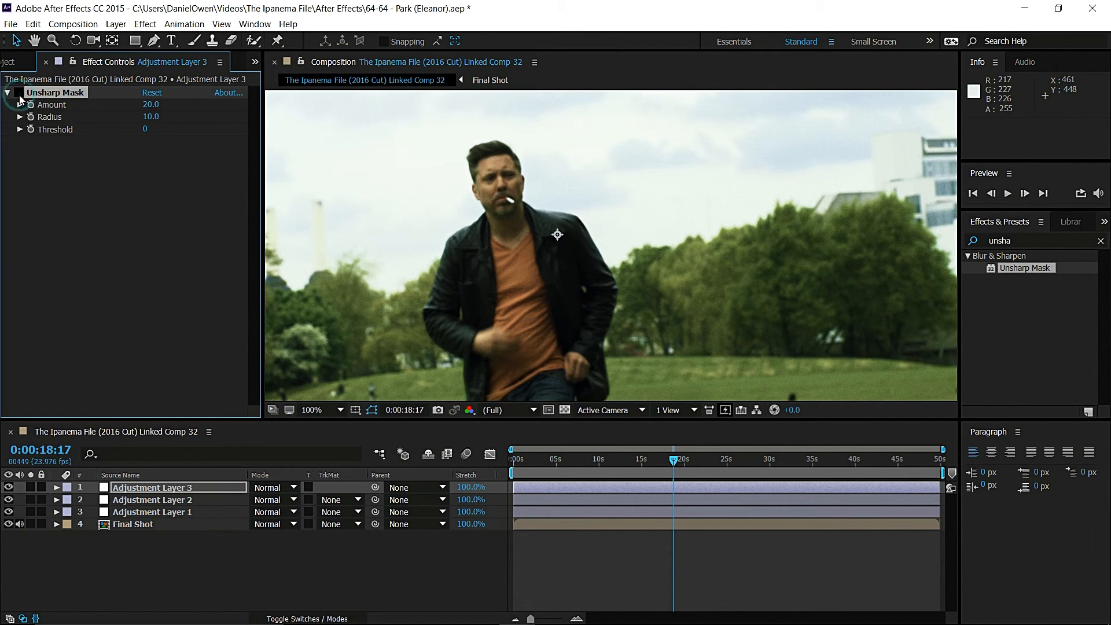
{"action": "left_click", "coordinate": [19, 94]}
{"action": "left_click", "coordinate": [19, 95]}
{"action": "left_click", "coordinate": [19, 95]}
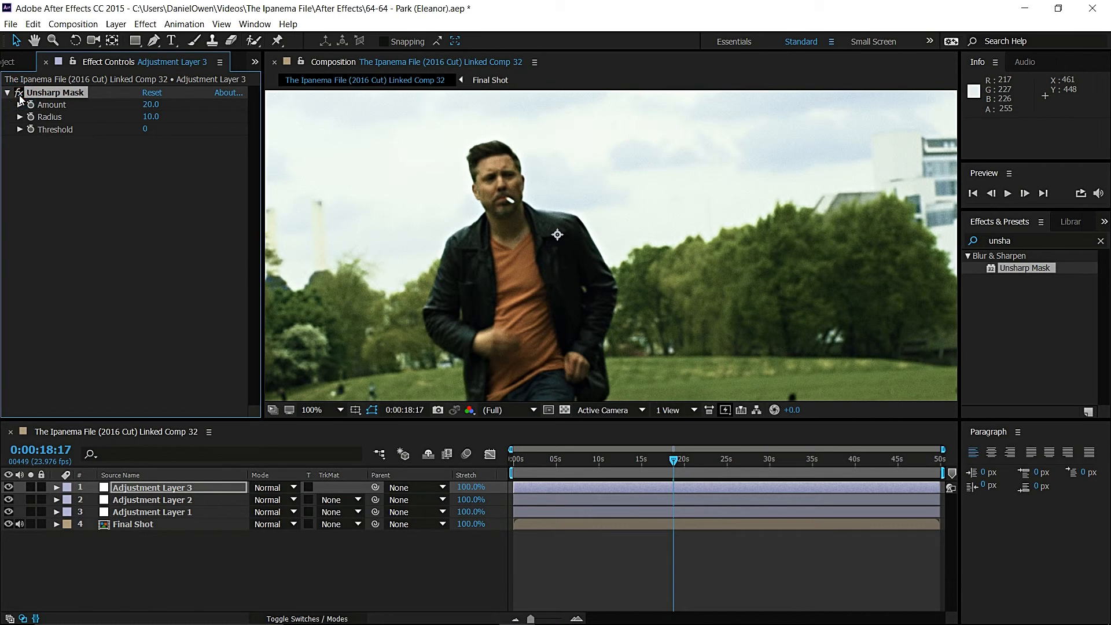
{"action": "left_click", "coordinate": [19, 96]}
{"action": "left_click", "coordinate": [19, 98]}
Step: Compare the whole frame without and with the grade by hiding all three adjustment layers and restoring them one by one
{"action": "left_click", "coordinate": [321, 410]}
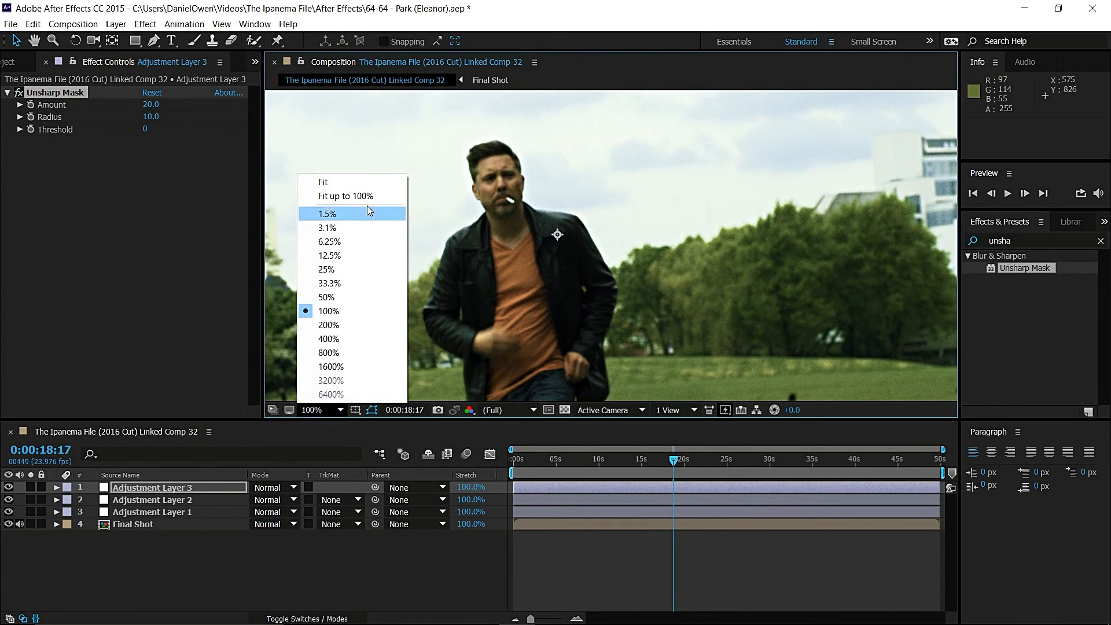
{"action": "left_click", "coordinate": [365, 196]}
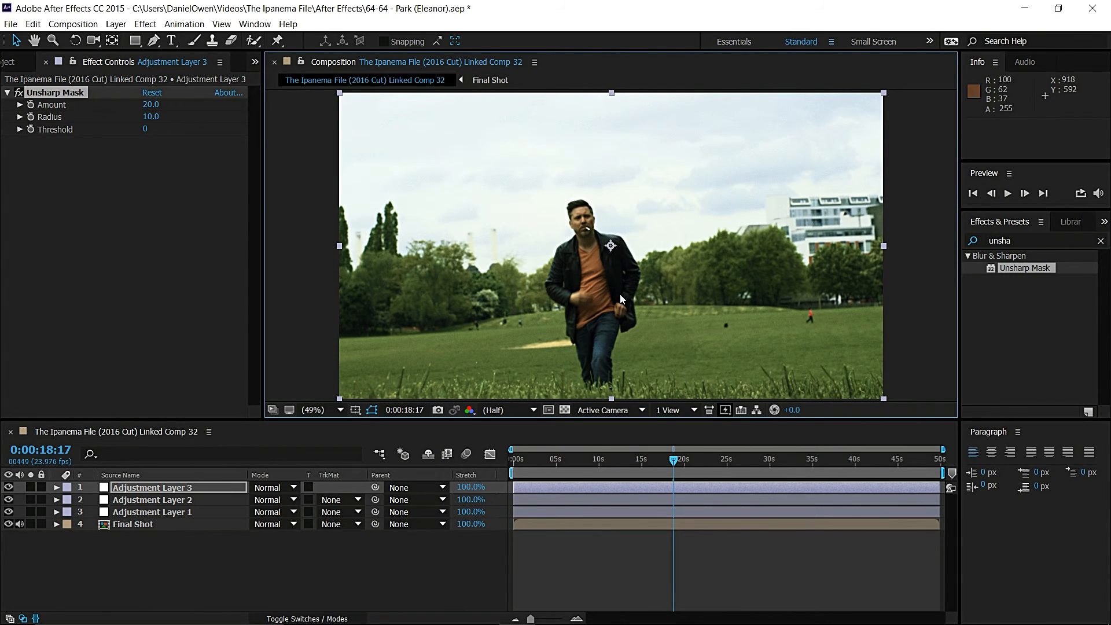
{"action": "left_click", "coordinate": [11, 489]}
{"action": "left_click", "coordinate": [8, 500]}
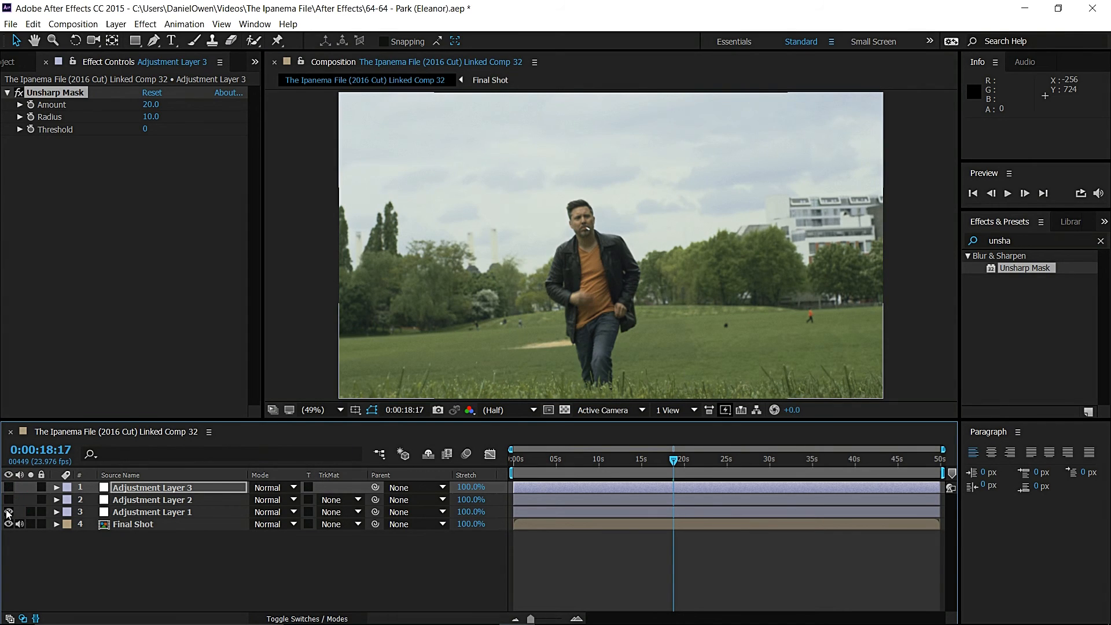
{"action": "left_click", "coordinate": [8, 513]}
{"action": "left_click", "coordinate": [8, 511]}
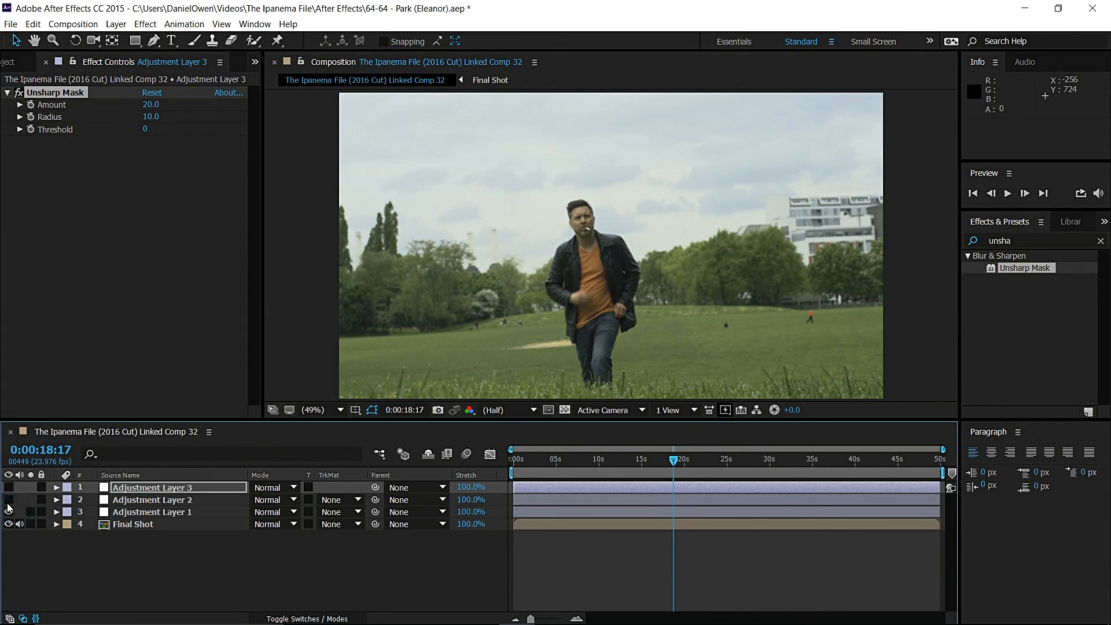
{"action": "left_click", "coordinate": [9, 500]}
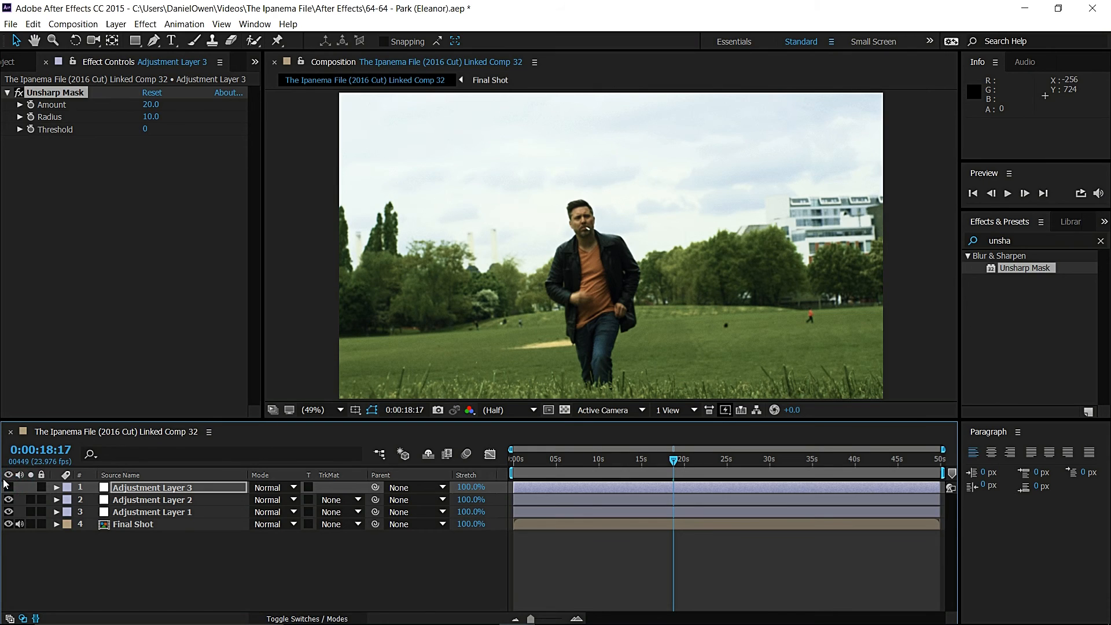
{"action": "left_click", "coordinate": [8, 487]}
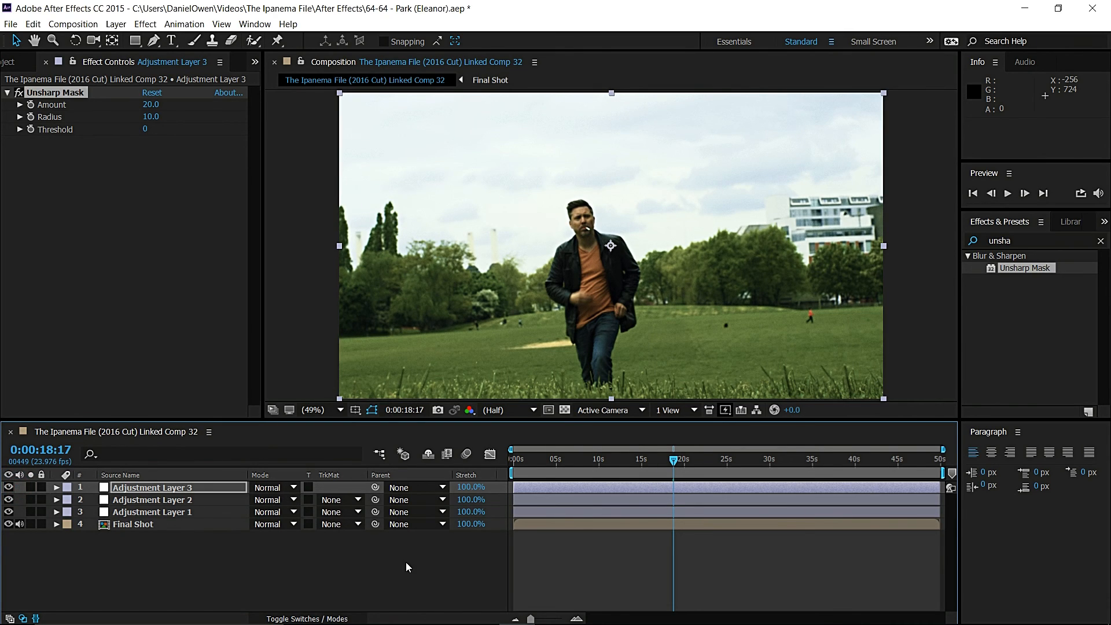
{"action": "left_click", "coordinate": [401, 580]}
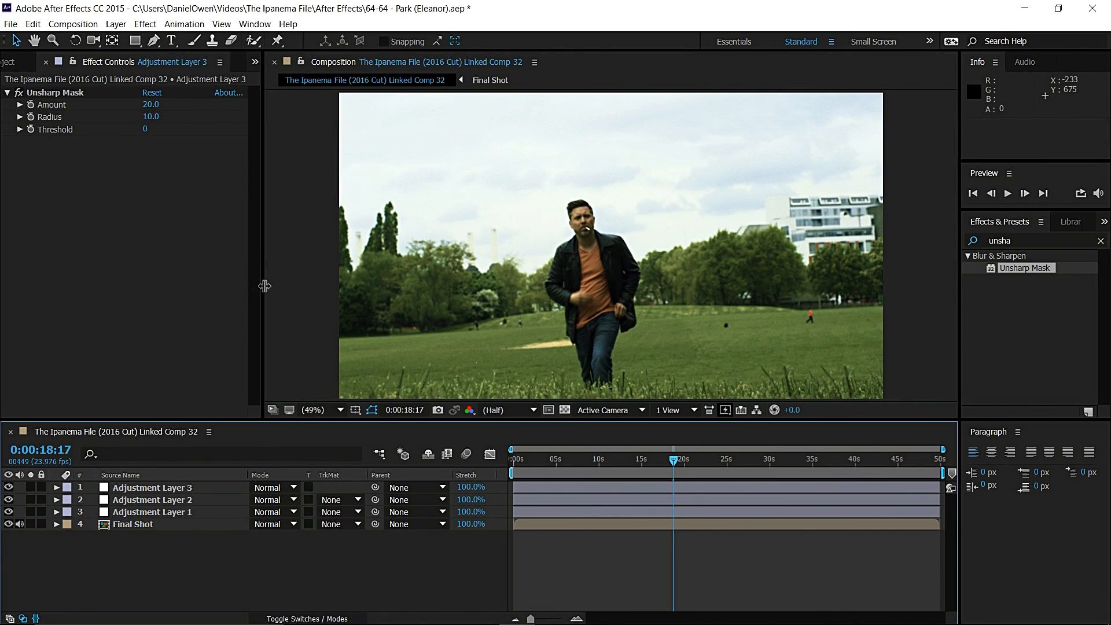